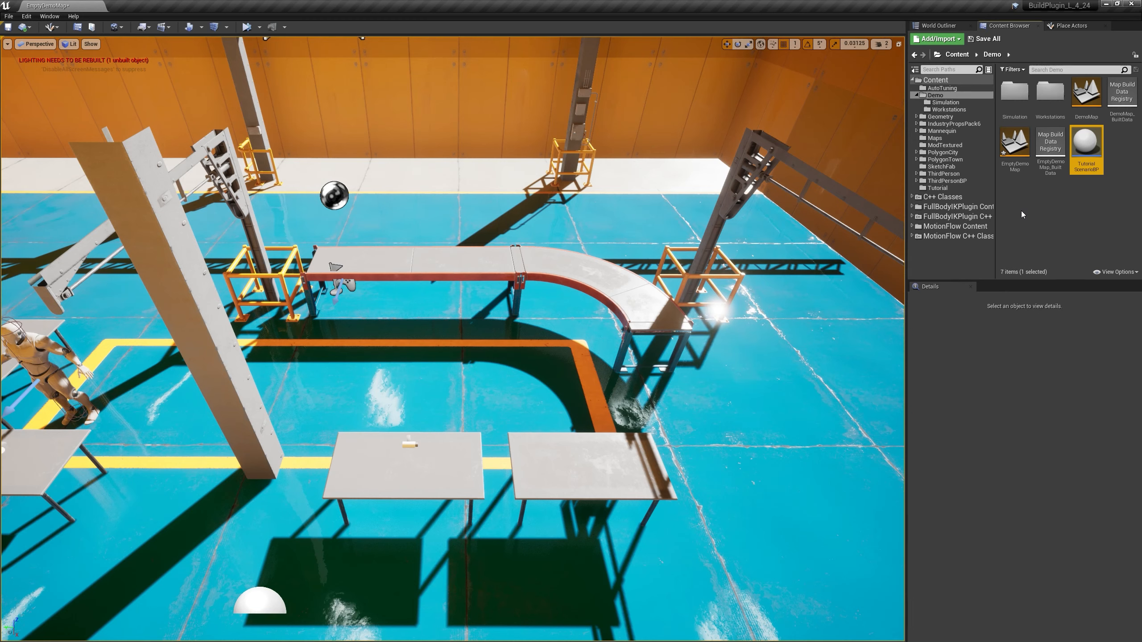
# Create a Blueprint class in the Demo folder with MCInventoryItemActor as its parent class.
pyautogui.rightClick(1022, 215)
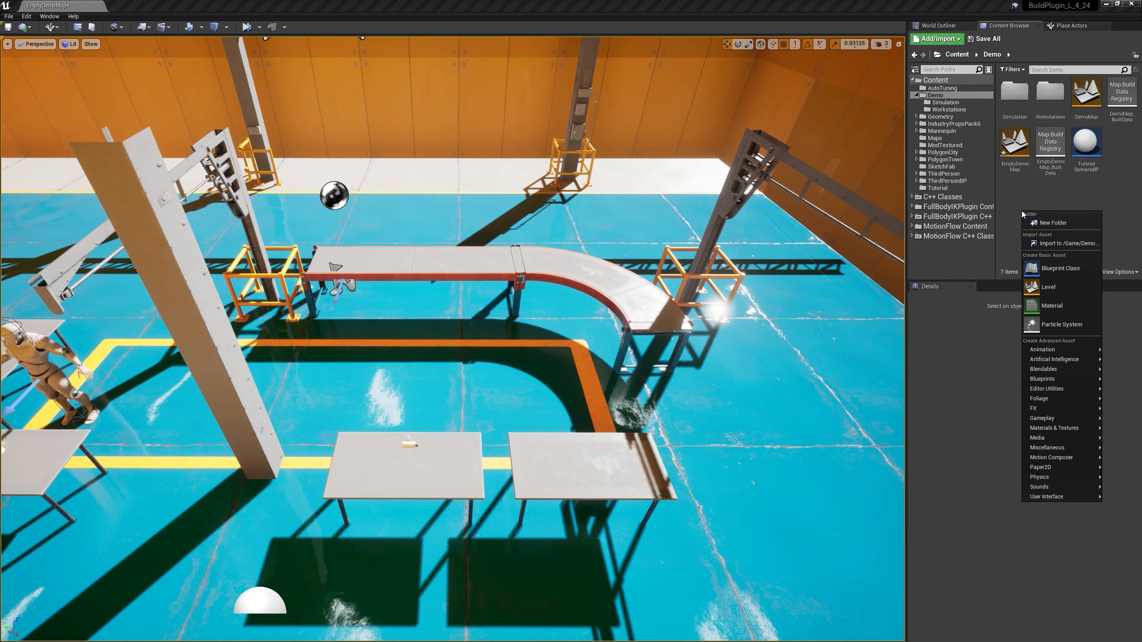
pyautogui.click(1057, 269)
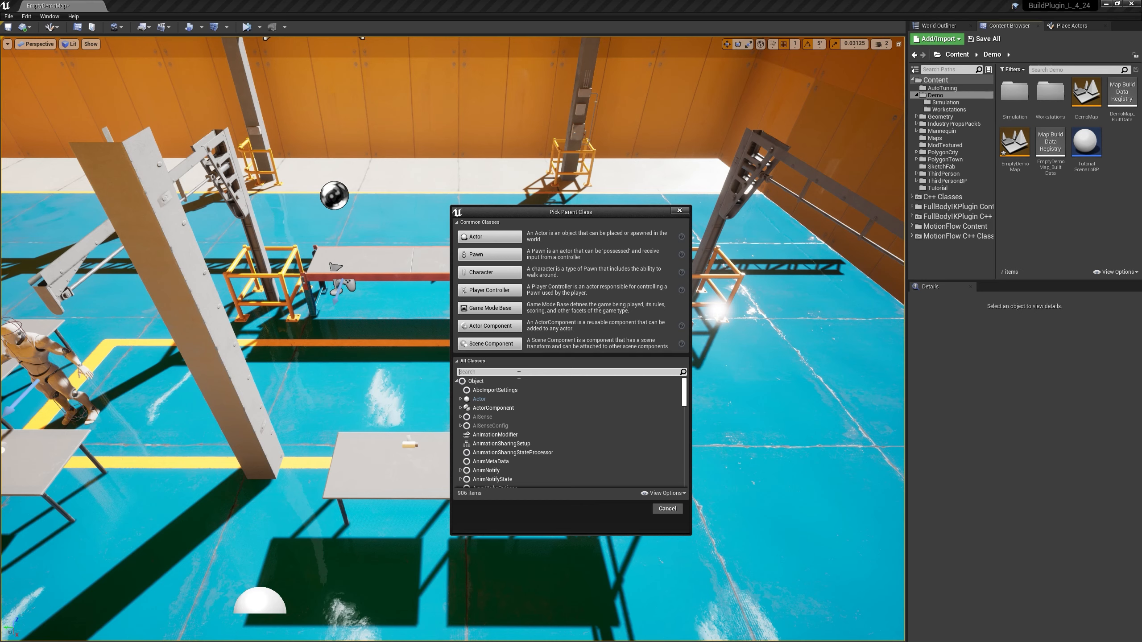
pyautogui.write('inventory')
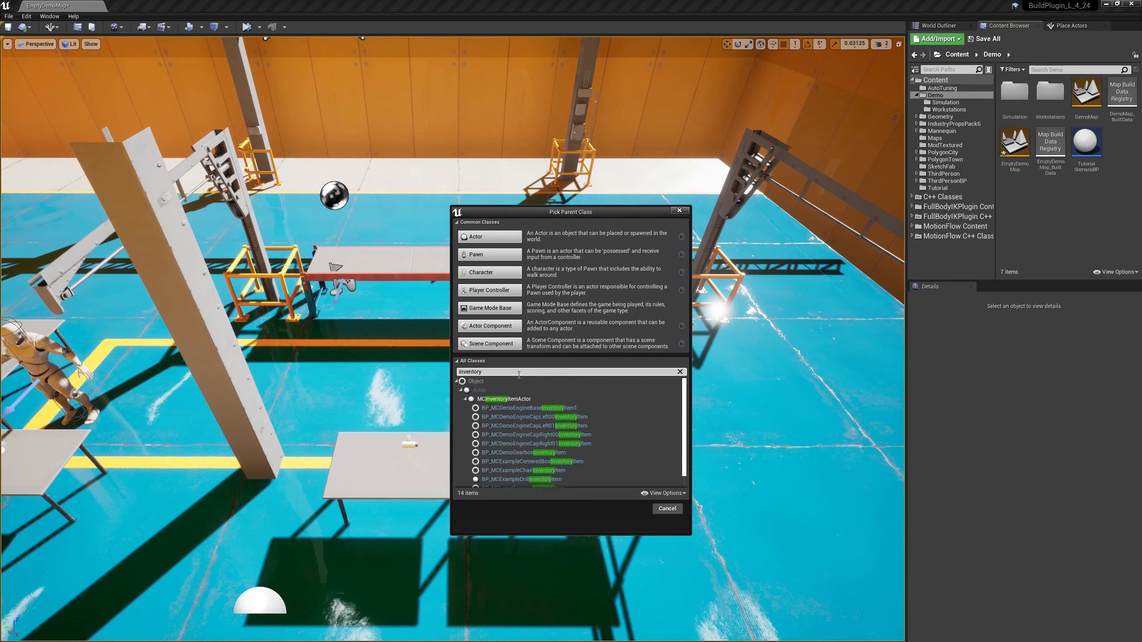
pyautogui.click(500, 399)
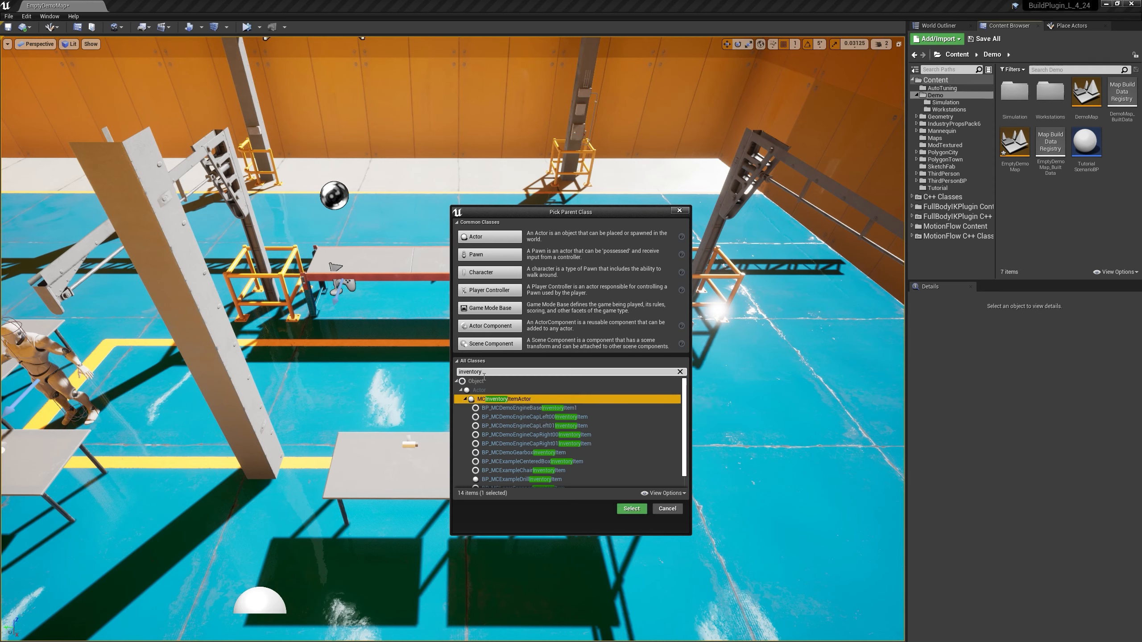
pyautogui.click(630, 509)
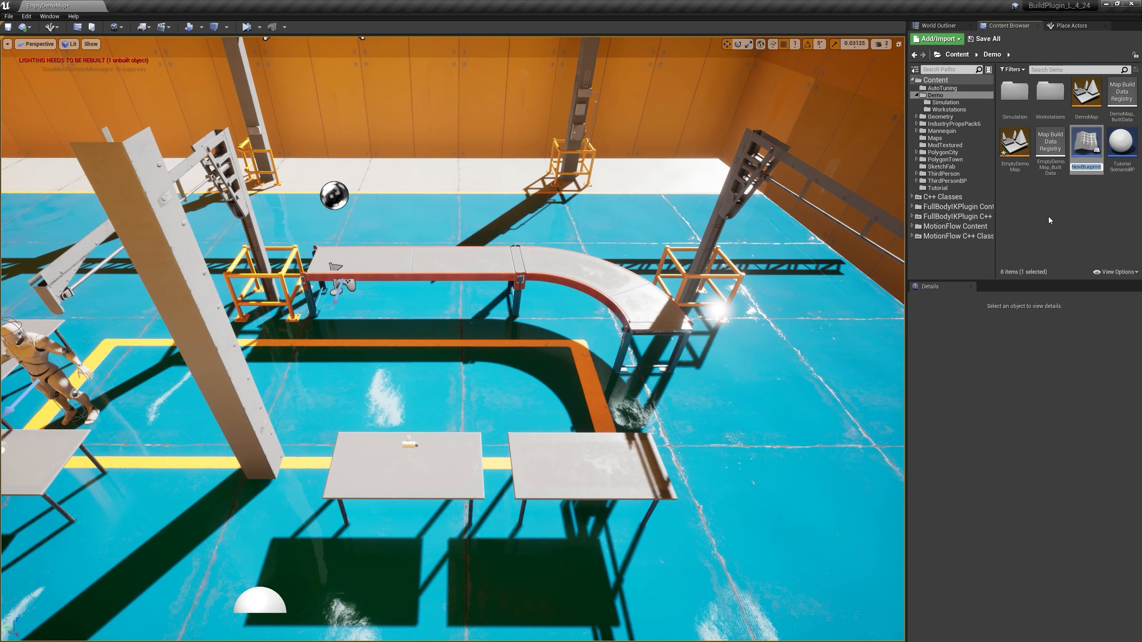
# Name the new blueprint BPII_GearboxCover.
pyautogui.write('BP_II)')
pyautogui.press('BackSpace')
pyautogui.write('_Gea')
pyautogui.write('rbox')
pyautogui.write('Cover')
pyautogui.press('Return')
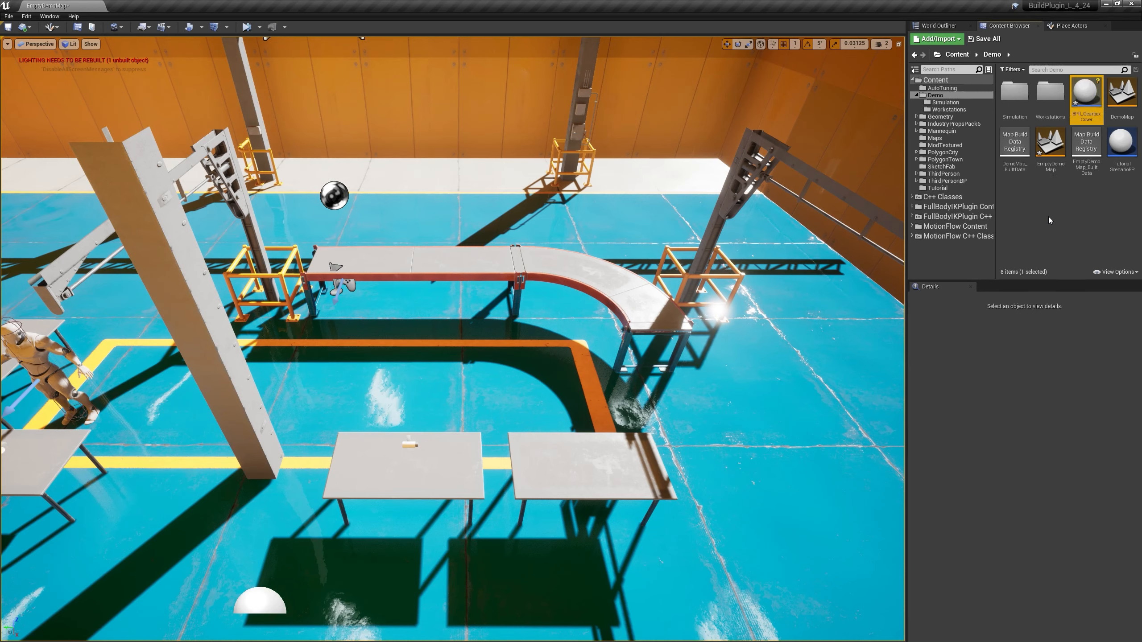
# Open the BPII_GearboxCover blueprint and assign the GearboxCover static mesh to its Mesh Component.
pyautogui.doubleClick(1092, 101)
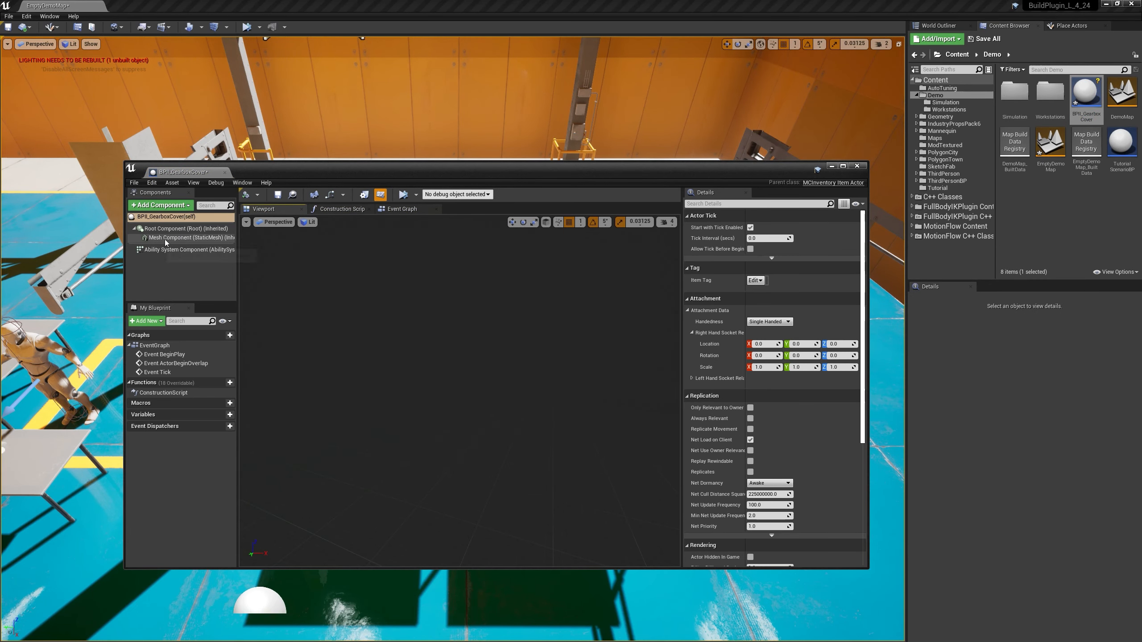
pyautogui.click(183, 238)
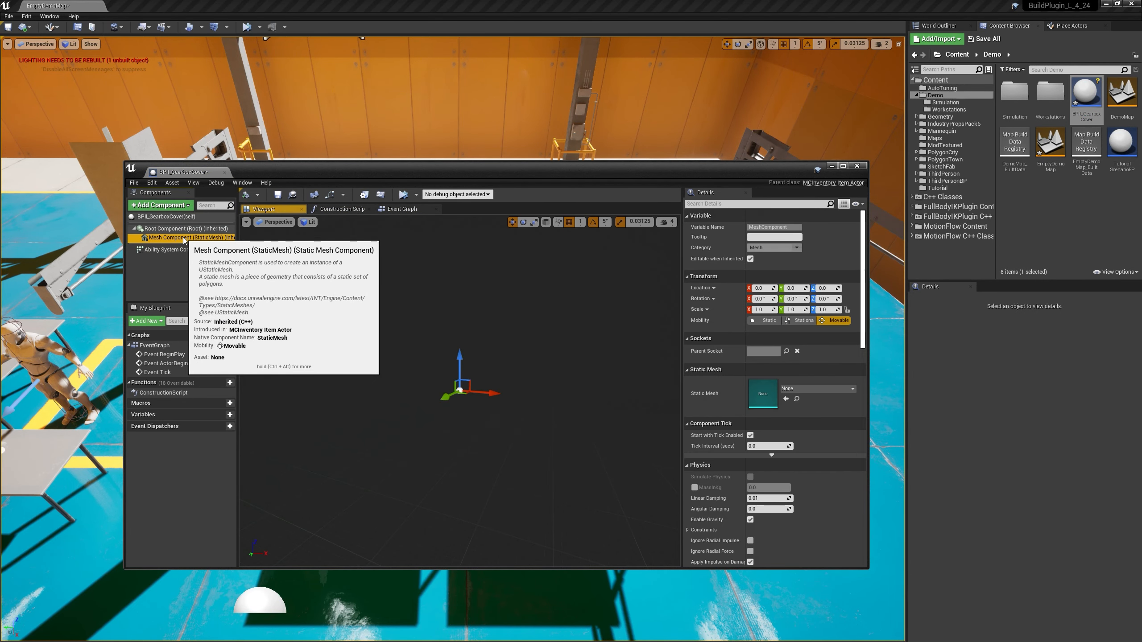
pyautogui.click(805, 389)
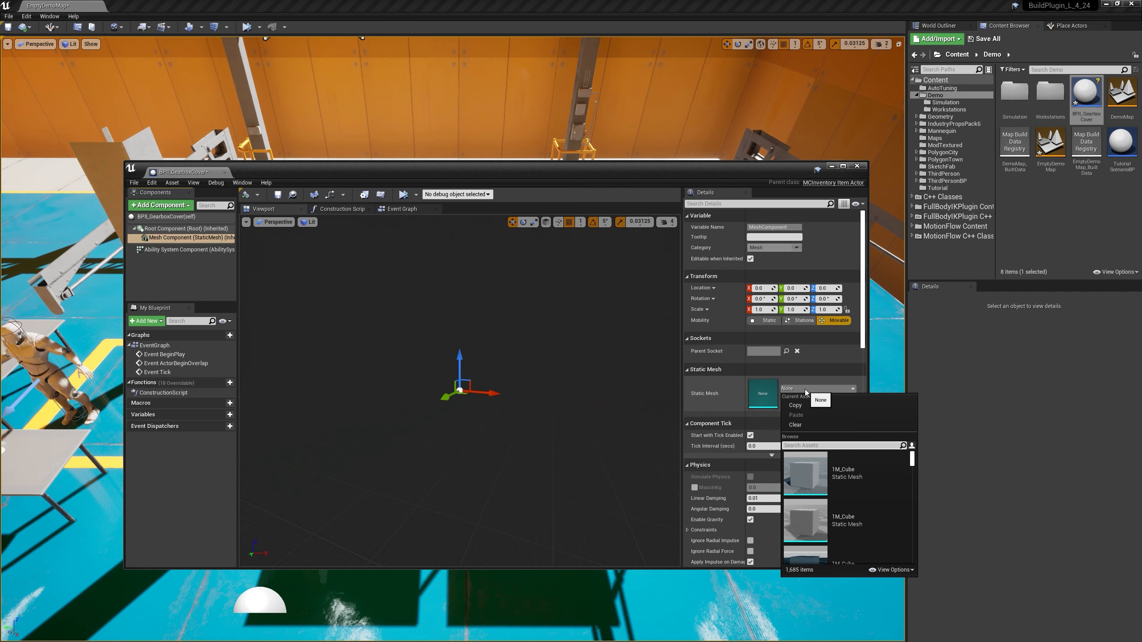
pyautogui.write('gearboxcover')
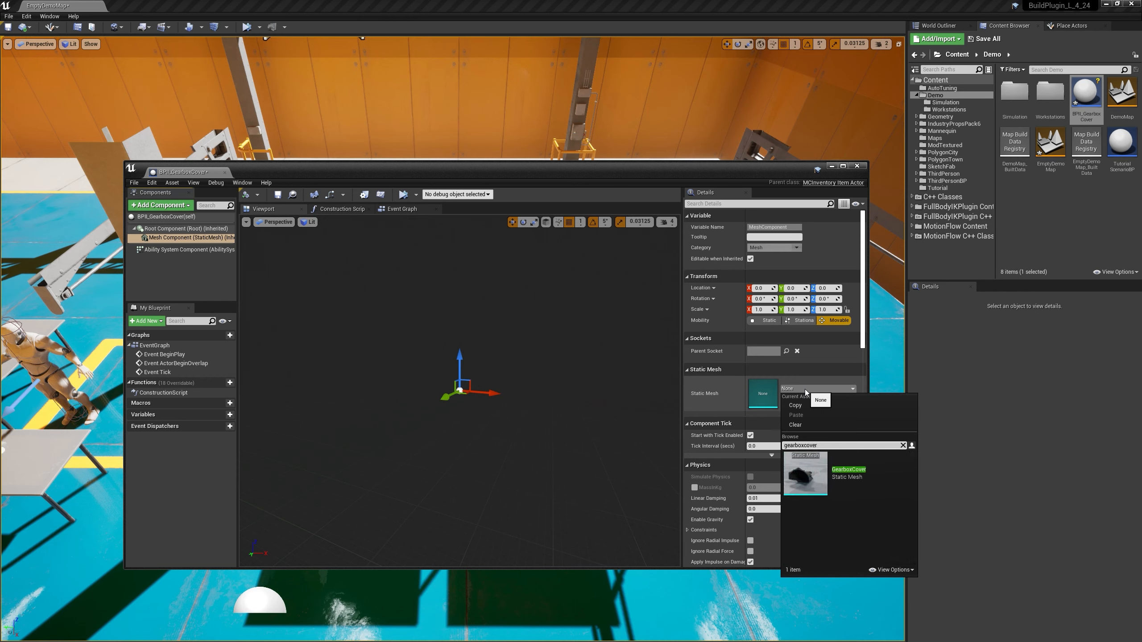
pyautogui.click(802, 484)
pyautogui.keyDown('alt'); pyautogui.moveTo(460, 410); pyautogui.dragTo(350, 395); pyautogui.keyUp('alt')
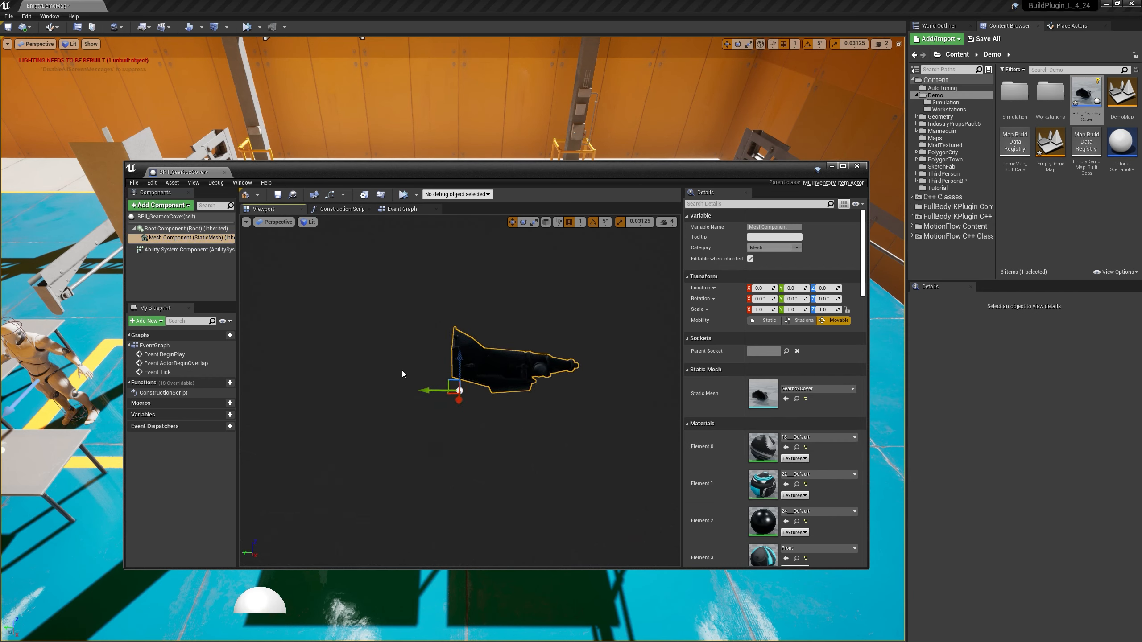
# Check the Handedness options in the blueprint's attachment data, and save and close the blueprint.
pyautogui.click(174, 218)
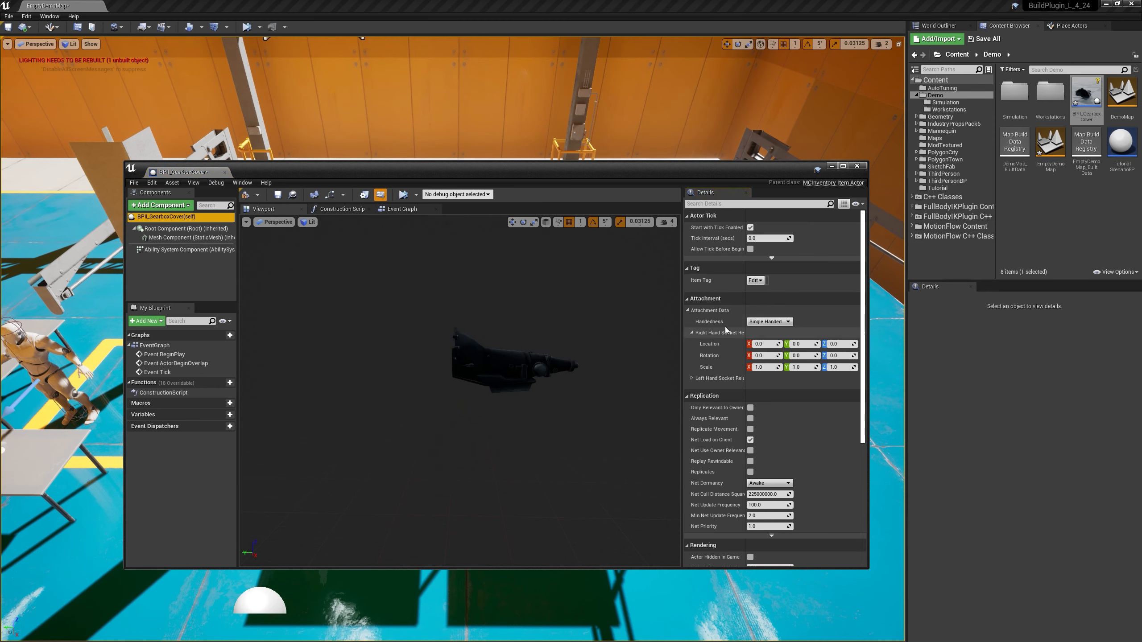
pyautogui.click(779, 323)
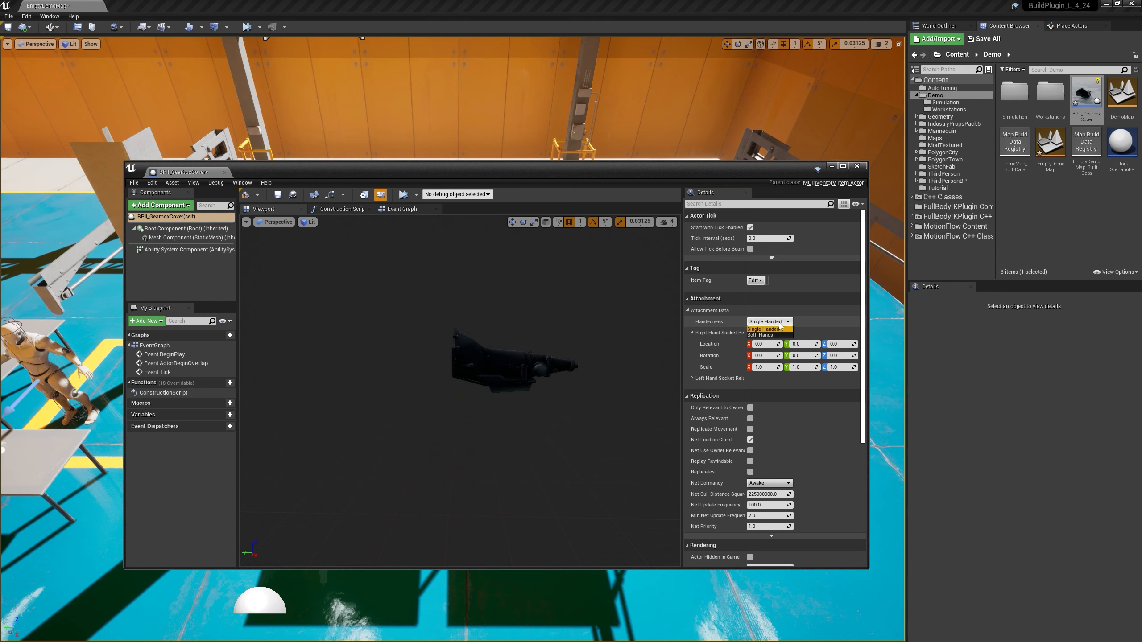
pyautogui.click(779, 322)
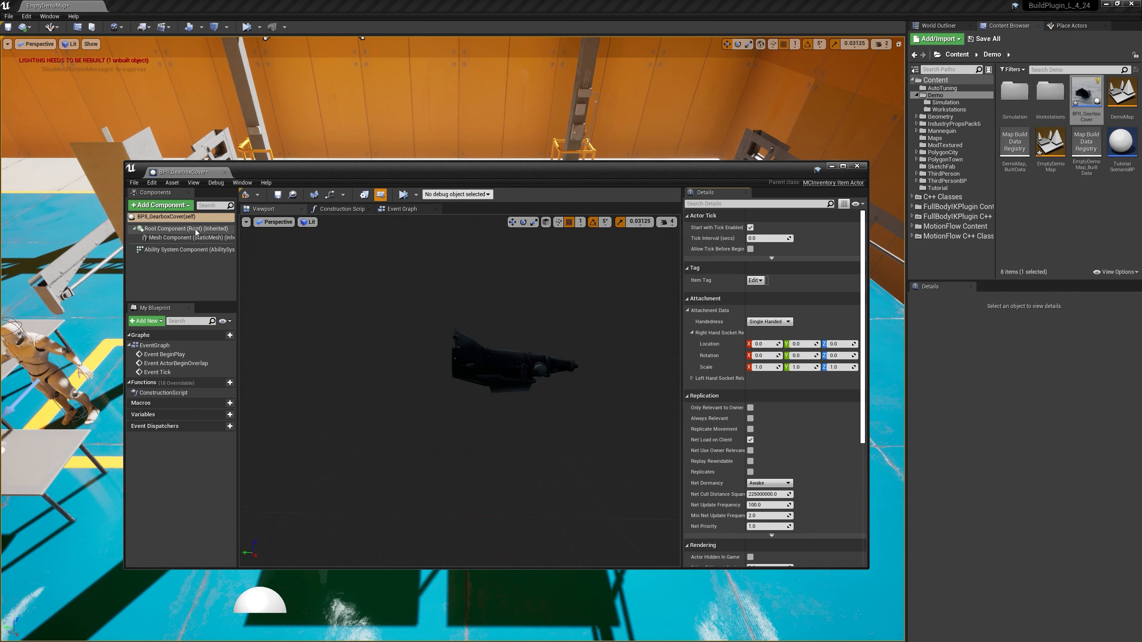
pyautogui.click(278, 194)
pyautogui.click(225, 173)
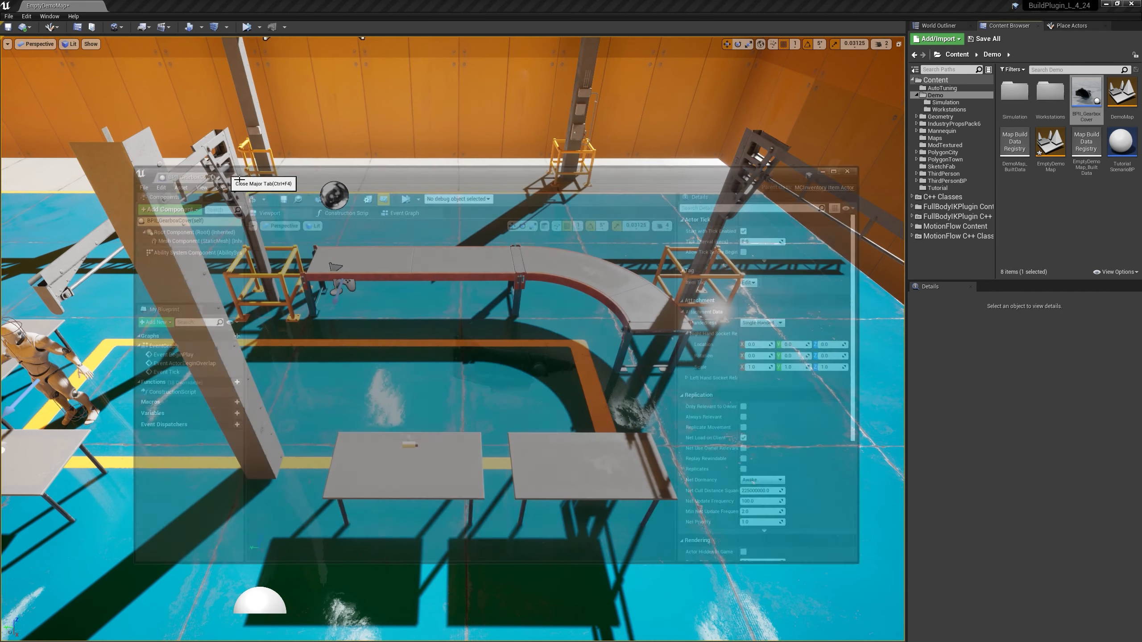
# Reopen BPII_GearboxCover in the full Blueprint editor.
pyautogui.doubleClick(1093, 105)
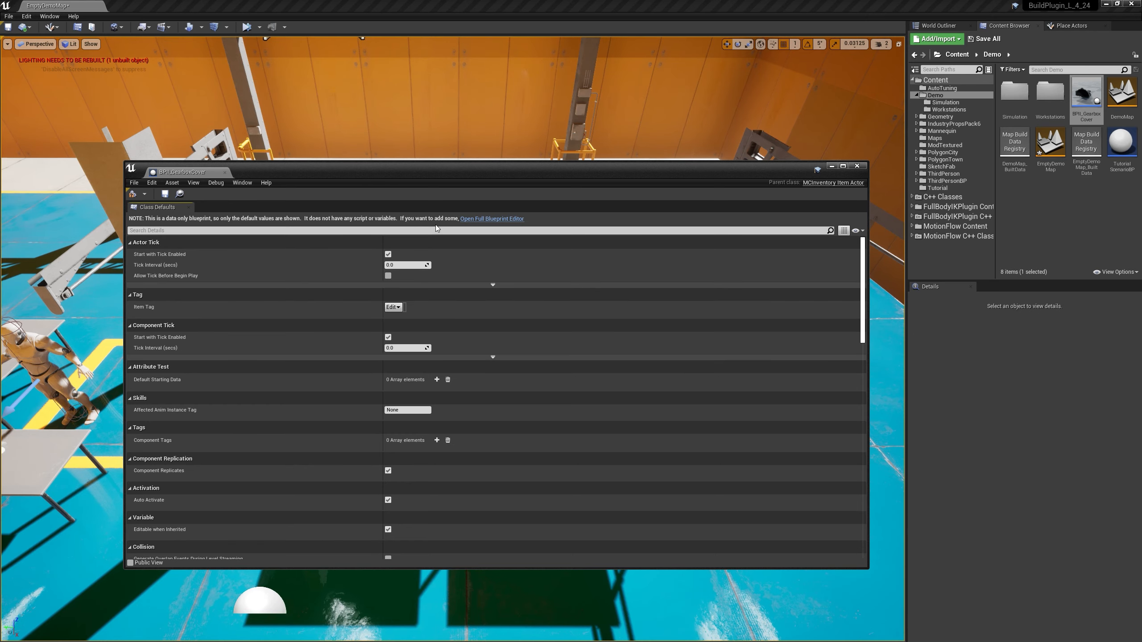
pyautogui.click(500, 220)
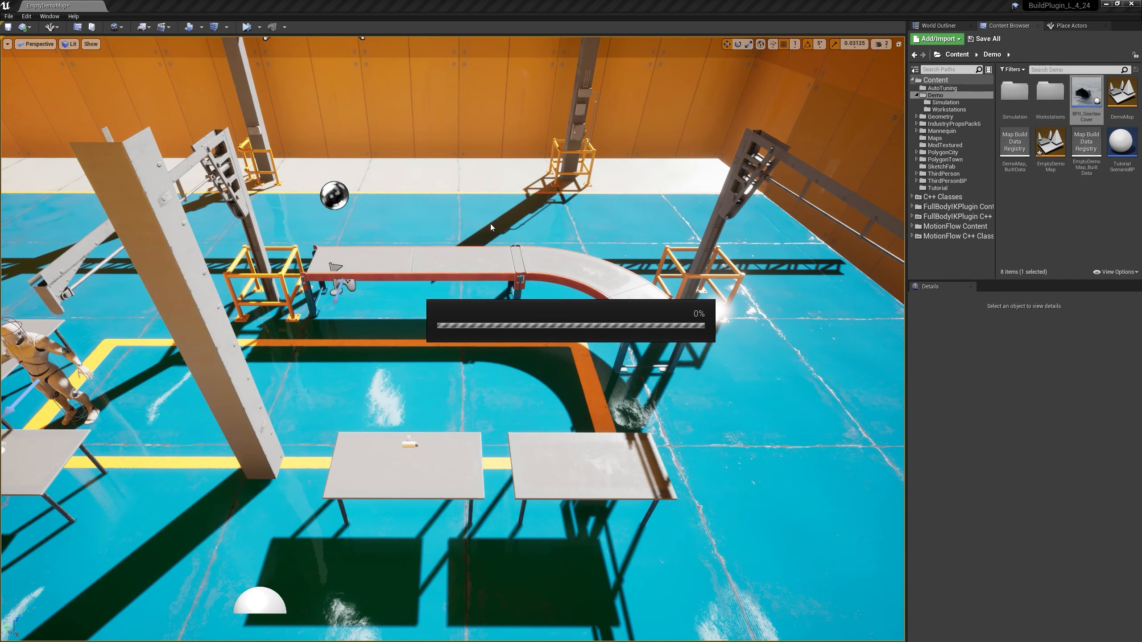
pyautogui.click(858, 166)
pyautogui.doubleClick(1092, 106)
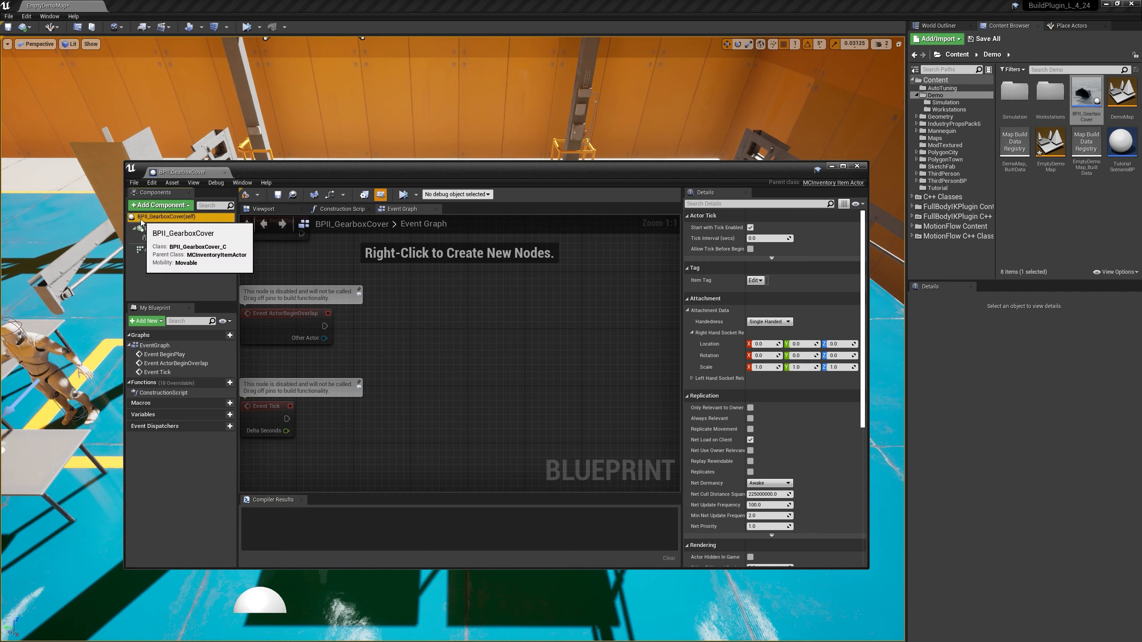
# Set Handedness to Both Hands in the gearbox cover blueprint's attachment data.
pyautogui.click(211, 217)
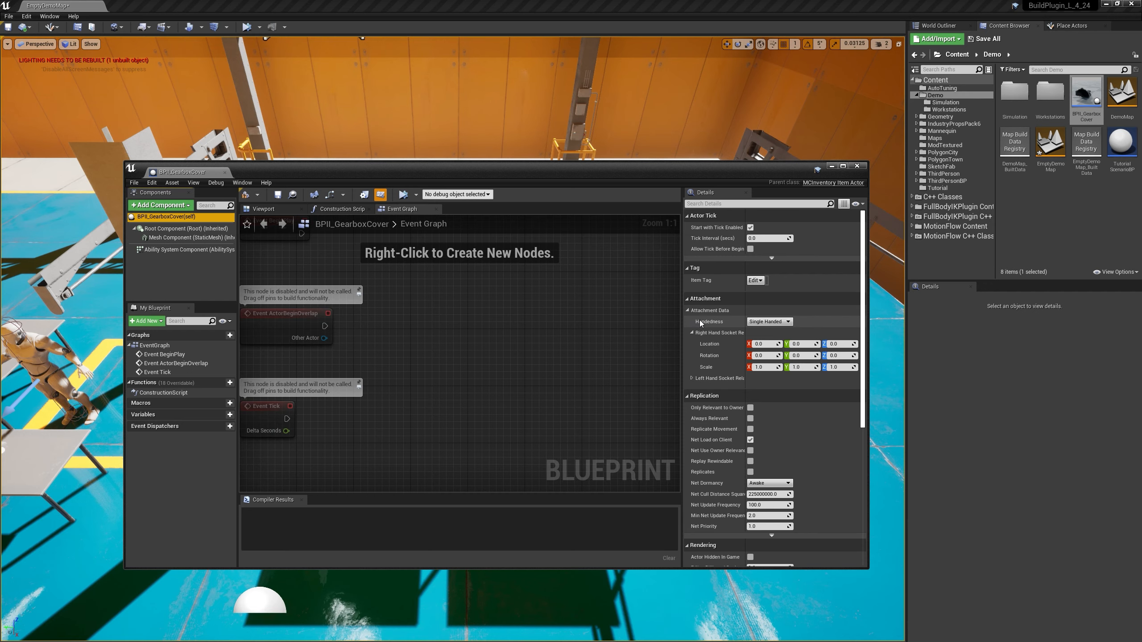
pyautogui.click(263, 209)
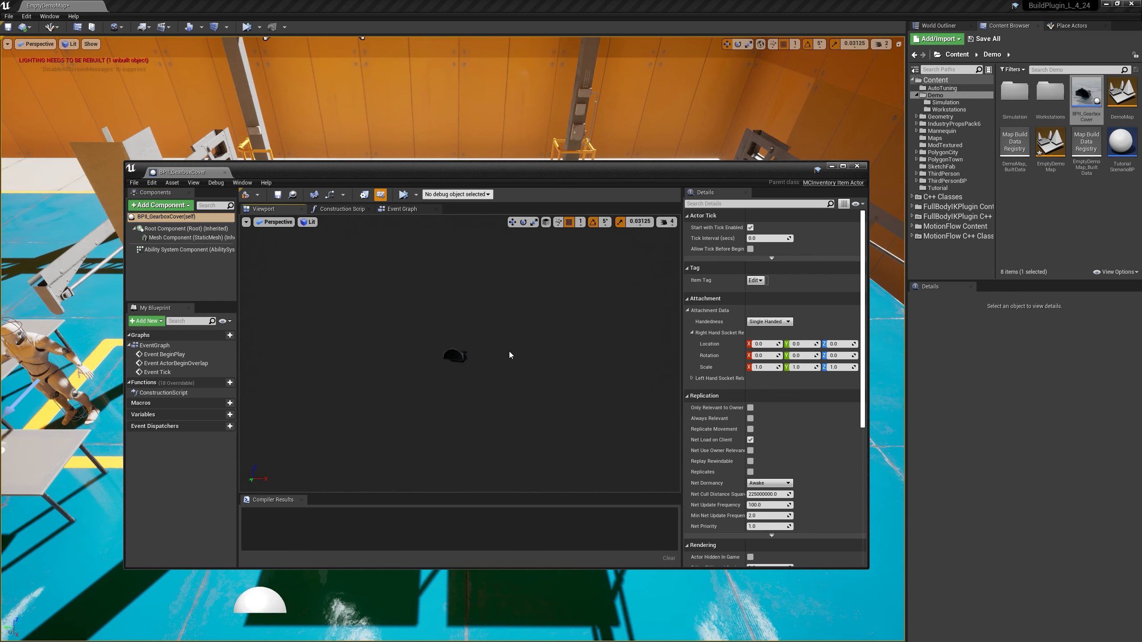
pyautogui.click(769, 321)
pyautogui.click(769, 338)
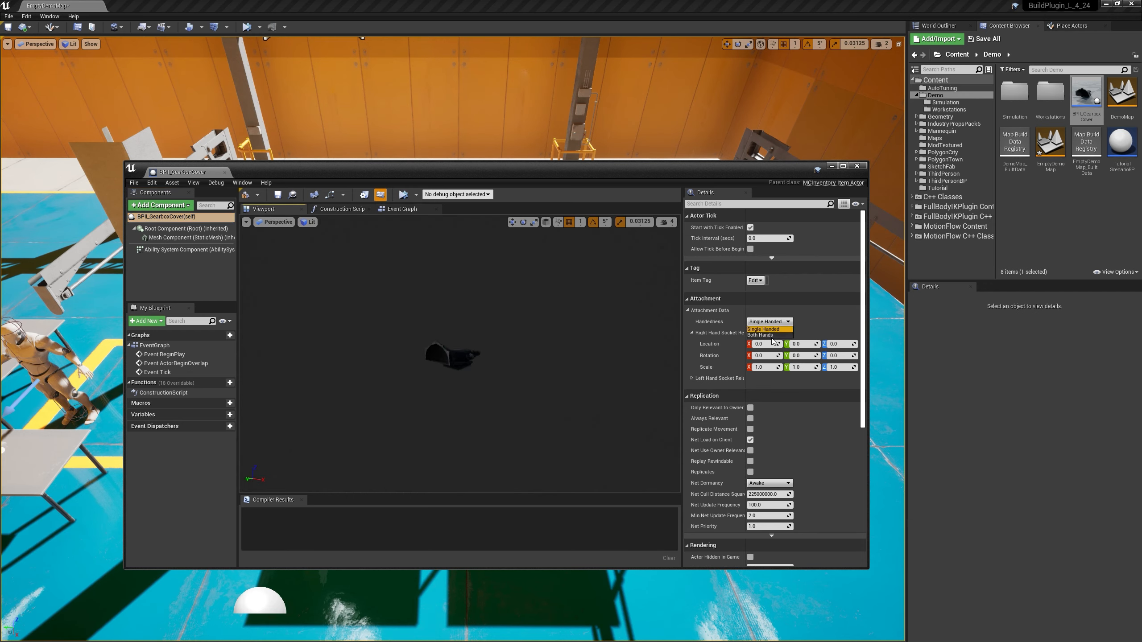
pyautogui.keyDown('alt'); pyautogui.moveTo(497, 333); pyautogui.dragTo(526, 341); pyautogui.keyUp('alt')
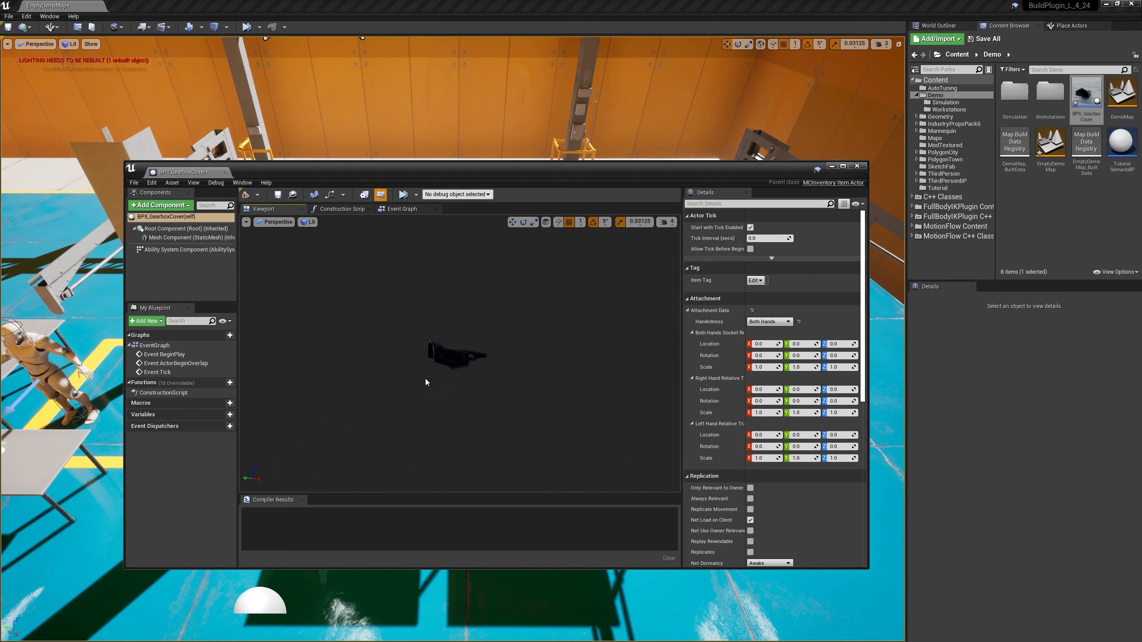
pyautogui.press('f')
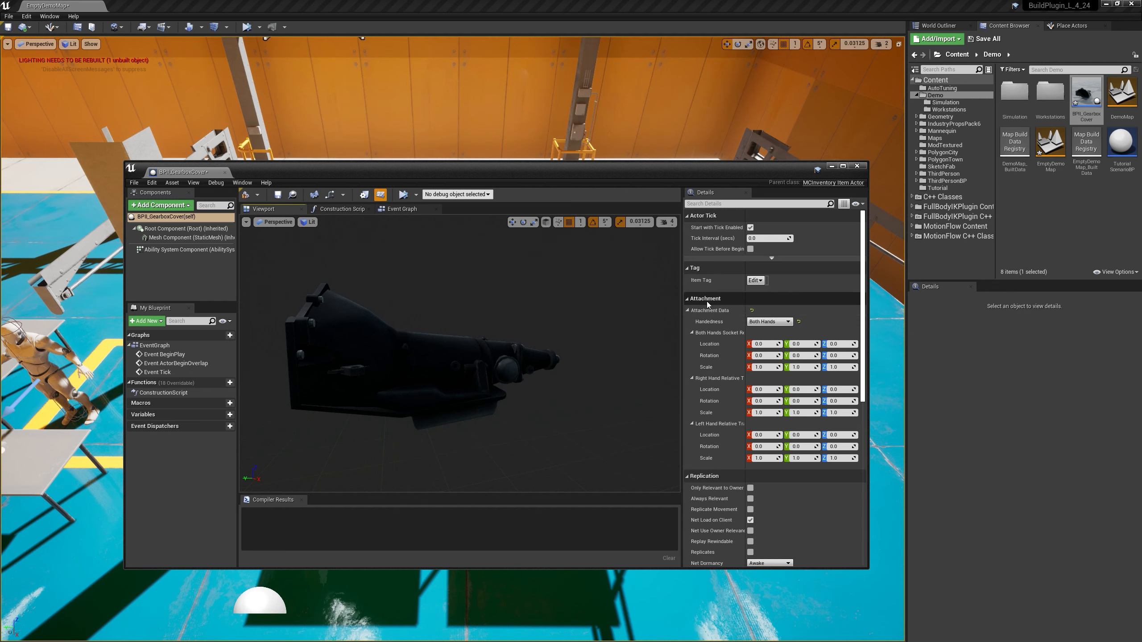
# Close the blueprint editor and open the both-hands tool placement editor for BPII_GearboxCover.
pyautogui.click(171, 218)
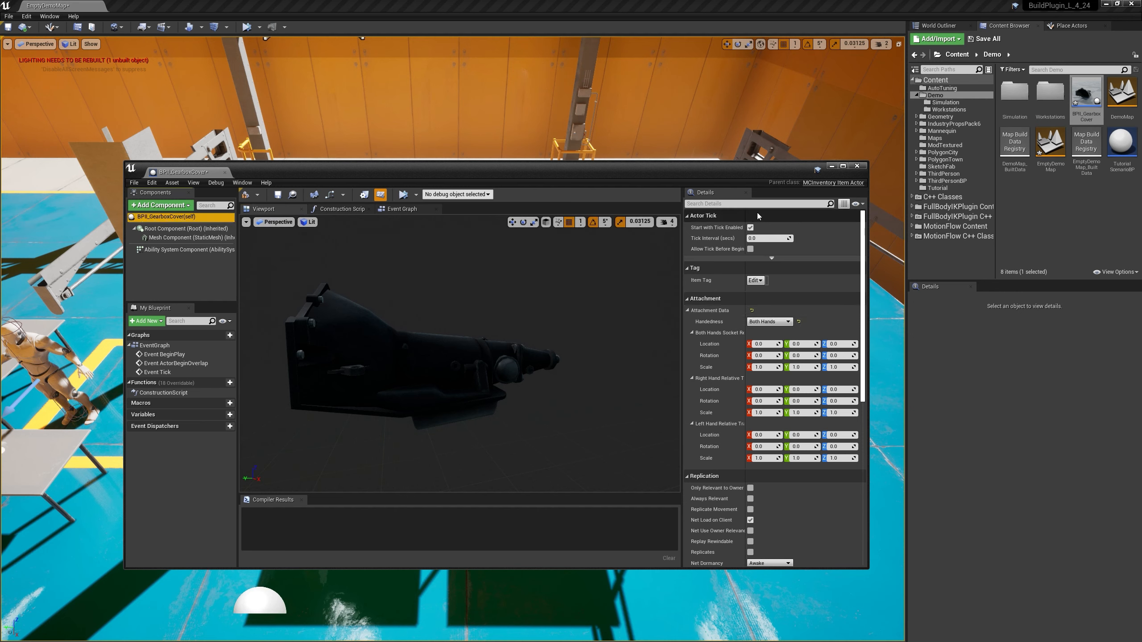
pyautogui.click(855, 168)
pyautogui.rightClick(1088, 97)
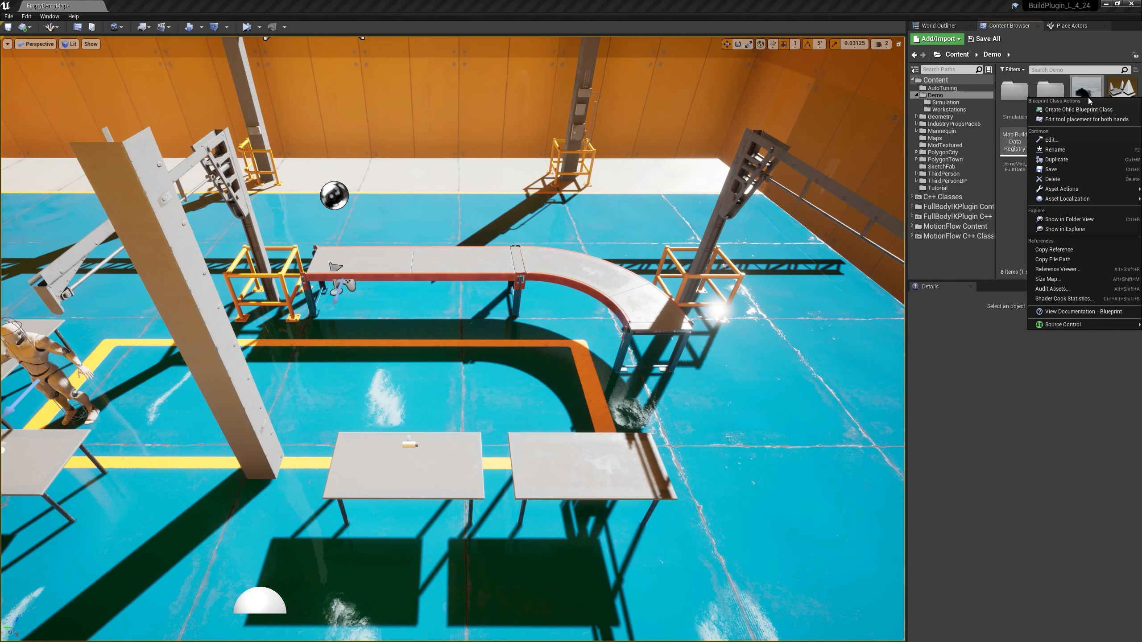
pyautogui.click(1084, 121)
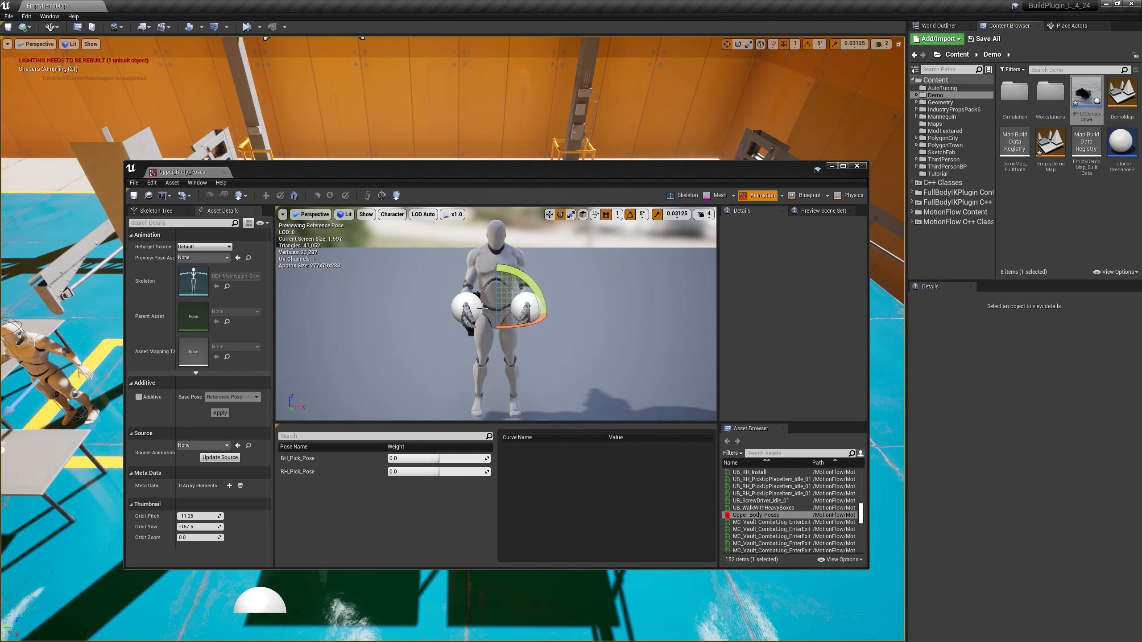
# Rotate the gearbox cover around the mannequin so its narrow end points sideways instead of behind the body.
pyautogui.keyDown('alt'); pyautogui.moveTo(465, 304); pyautogui.dragTo(576, 337); pyautogui.keyUp('alt')
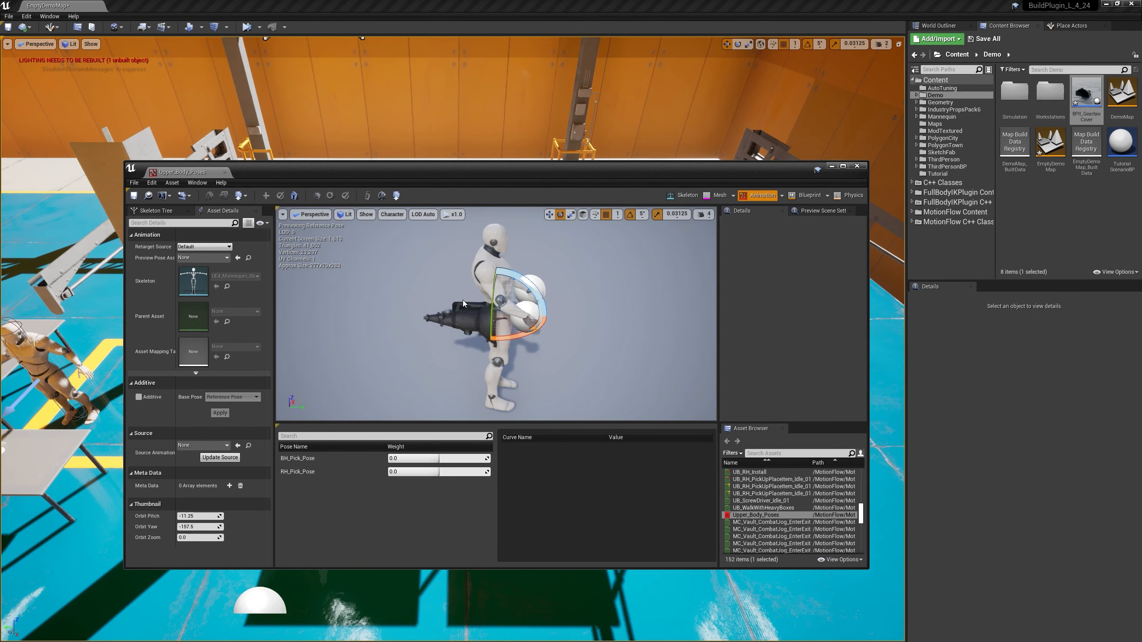
pyautogui.scroll(3, 465, 323)
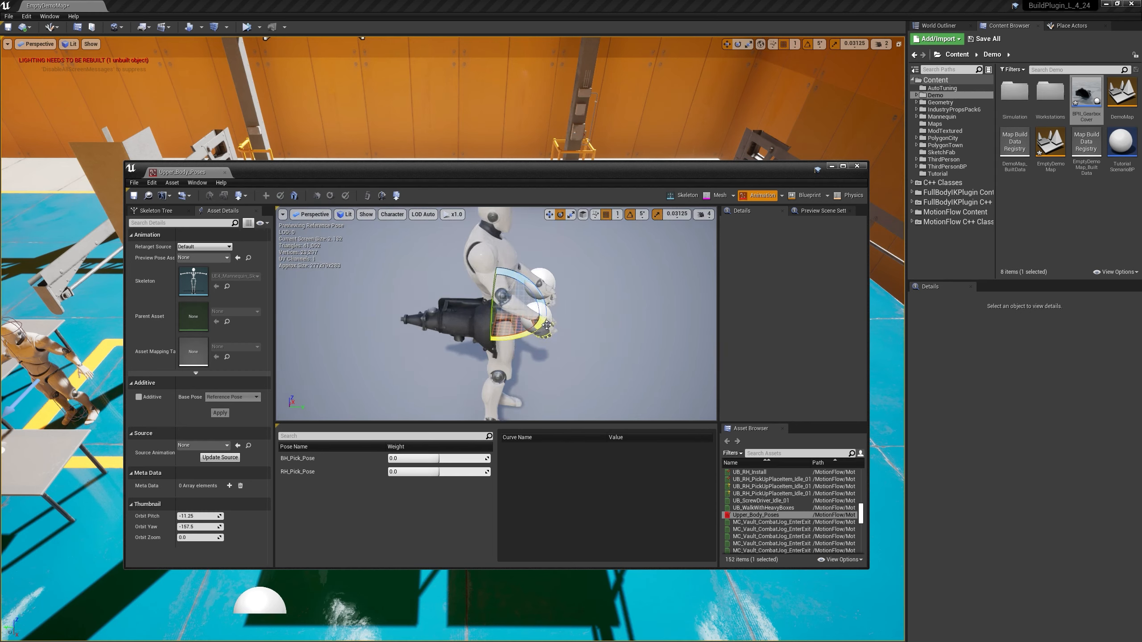
pyautogui.keyDown('alt'); pyautogui.moveTo(473, 322); pyautogui.dragTo(465, 276); pyautogui.keyUp('alt')
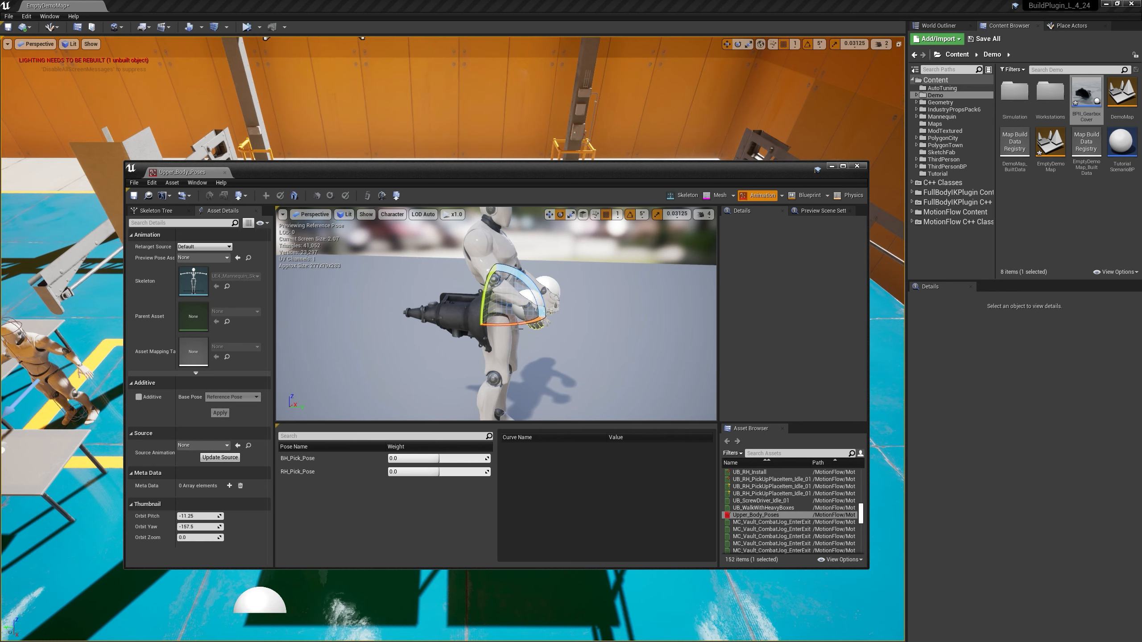
pyautogui.moveTo(519, 325); pyautogui.dragTo(558, 324)
pyautogui.moveTo(529, 285); pyautogui.dragTo(493, 259)
pyautogui.keyDown('alt'); pyautogui.moveTo(614, 336); pyautogui.dragTo(504, 382); pyautogui.keyUp('alt')
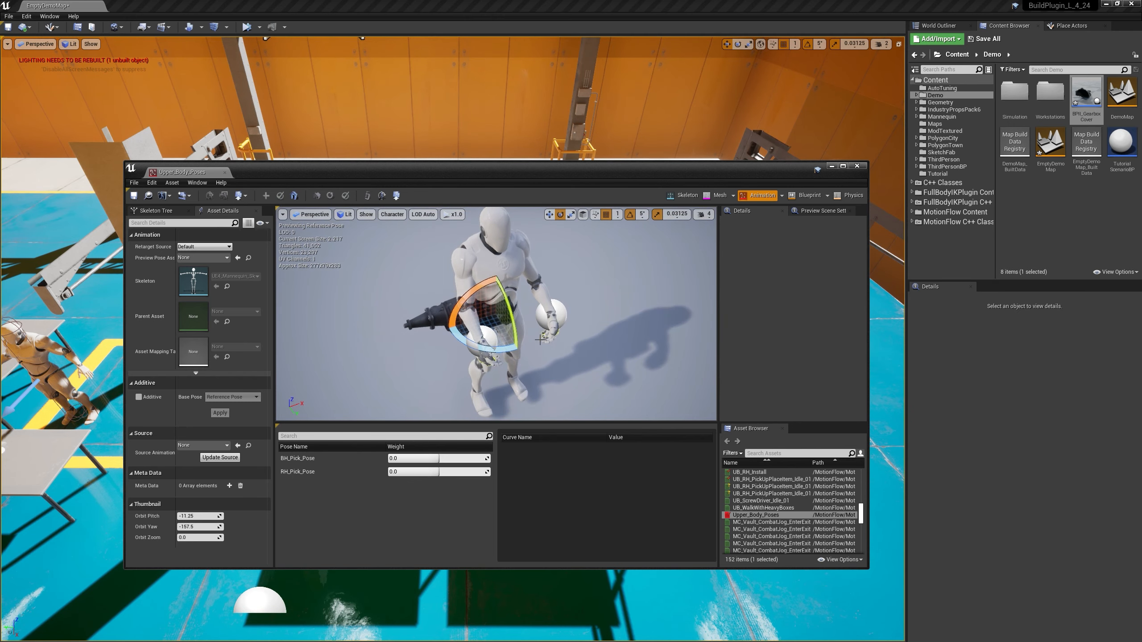
# Move the gearbox cover in front of the mannequin's body, between its two hands.
pyautogui.press('w')
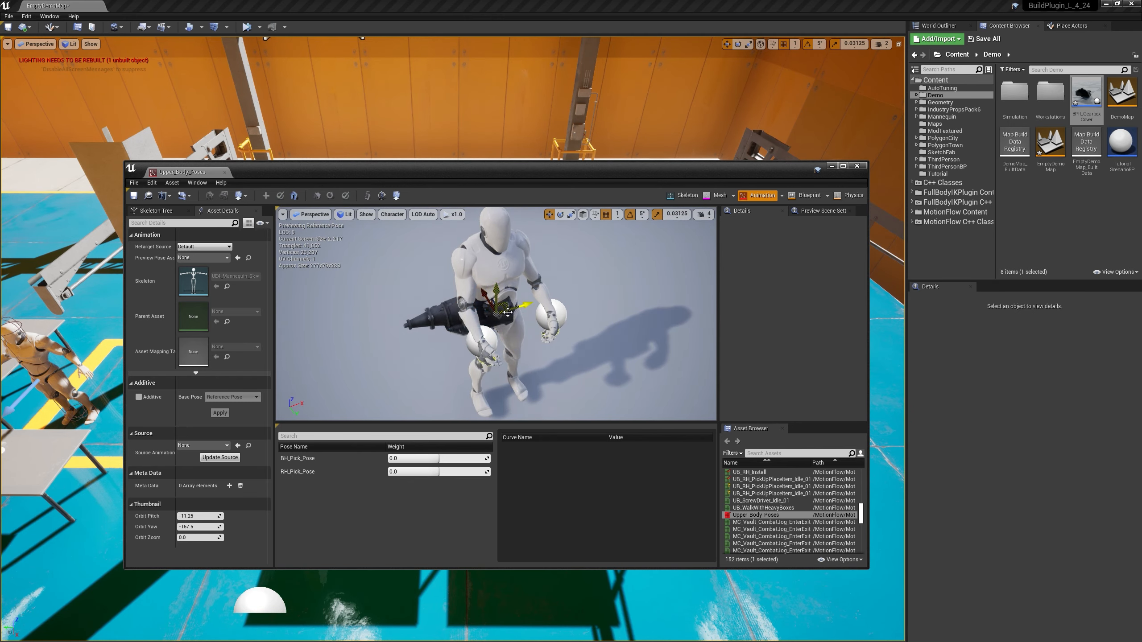
pyautogui.moveTo(507, 312); pyautogui.dragTo(556, 331)
pyautogui.scroll(3, 556, 331)
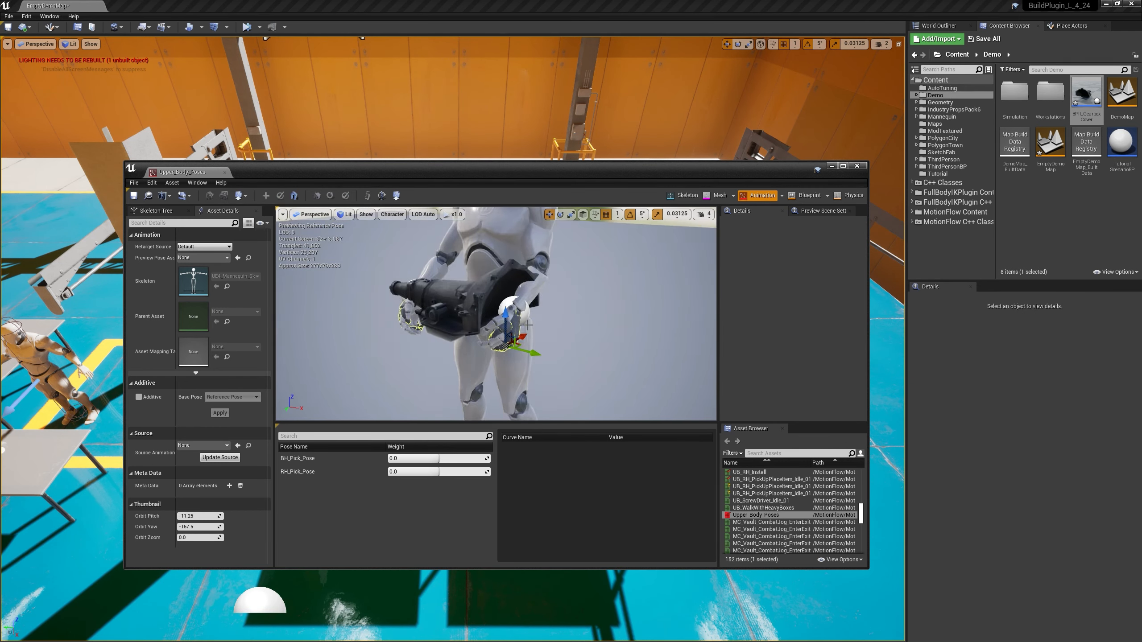
# Raise the mannequin's left-hand grip along the gearbox cover's wide end.
pyautogui.moveTo(511, 320); pyautogui.dragTo(488, 310)
pyautogui.click(521, 310)
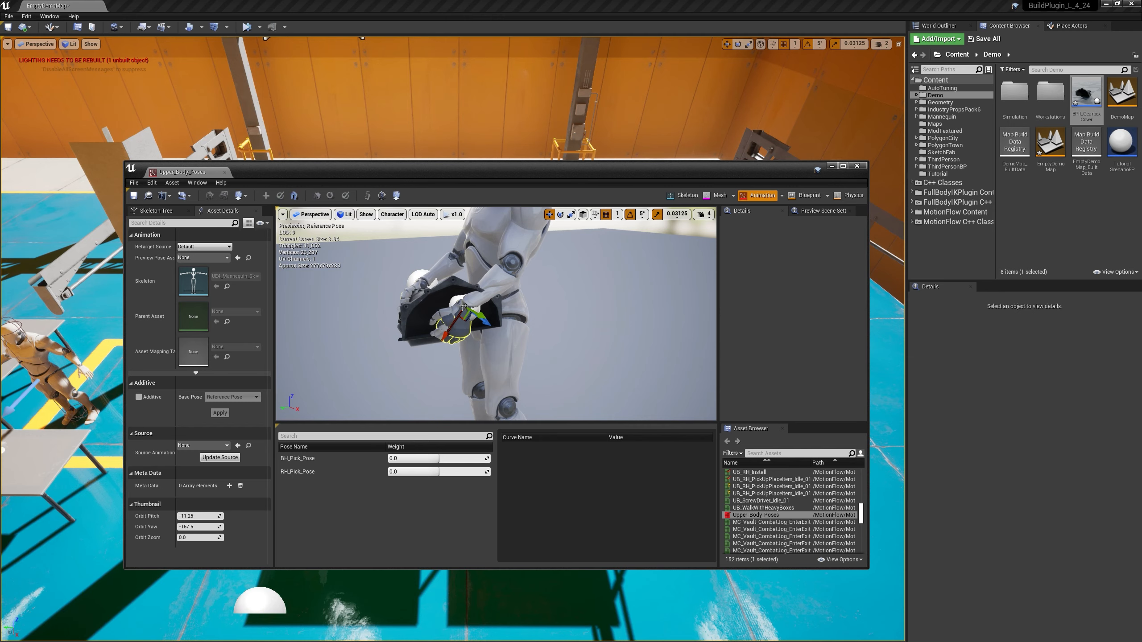
pyautogui.keyDown('alt'); pyautogui.moveTo(462, 292); pyautogui.dragTo(369, 303); pyautogui.keyUp('alt')
pyautogui.keyDown('alt'); pyautogui.moveTo(524, 317); pyautogui.dragTo(561, 311); pyautogui.keyUp('alt')
pyautogui.moveTo(470, 318); pyautogui.dragTo(506, 273)
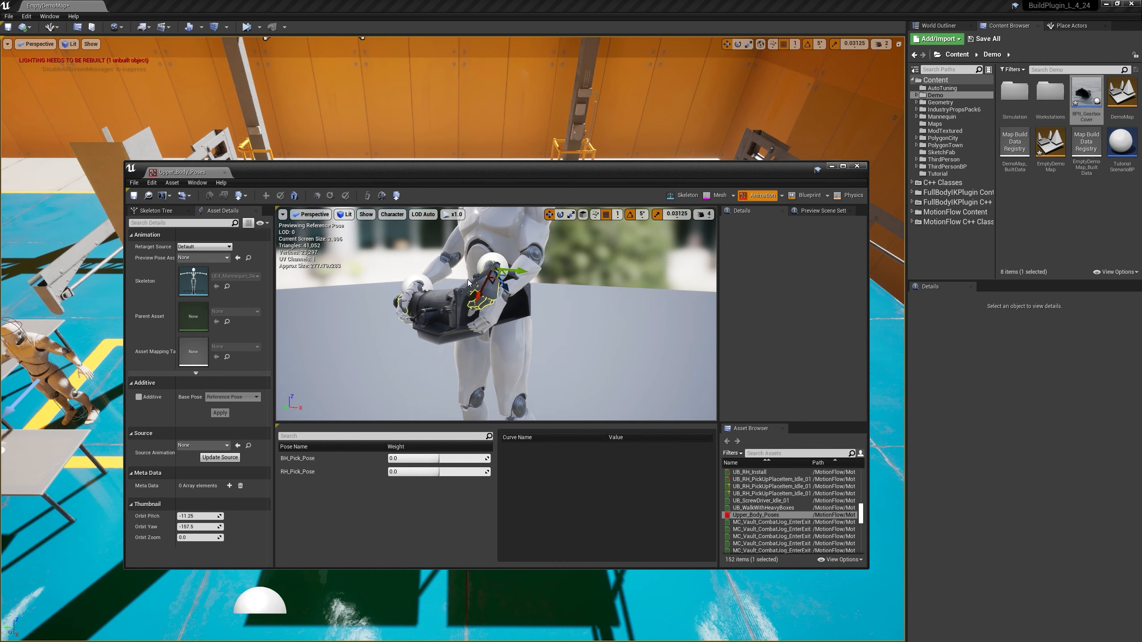
# Shift the left-hand grip outward onto the upper edge of the cover's wide end, switching between world and local axes.
pyautogui.click(582, 214)
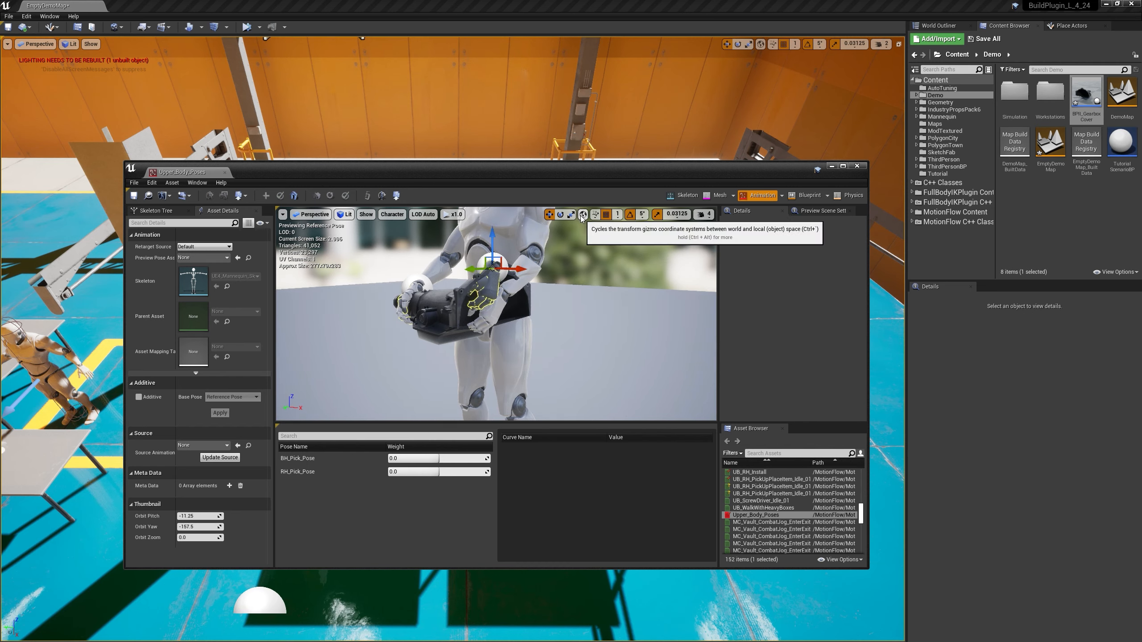
pyautogui.keyDown('alt'); pyautogui.moveTo(550, 310); pyautogui.dragTo(495, 310); pyautogui.keyUp('alt')
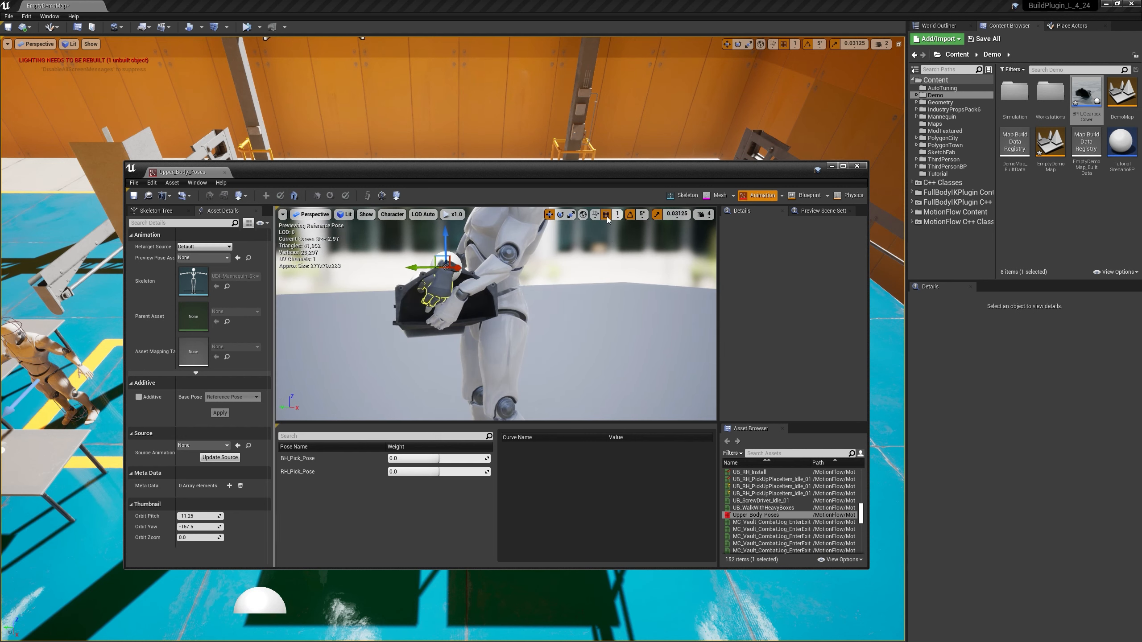
pyautogui.click(584, 215)
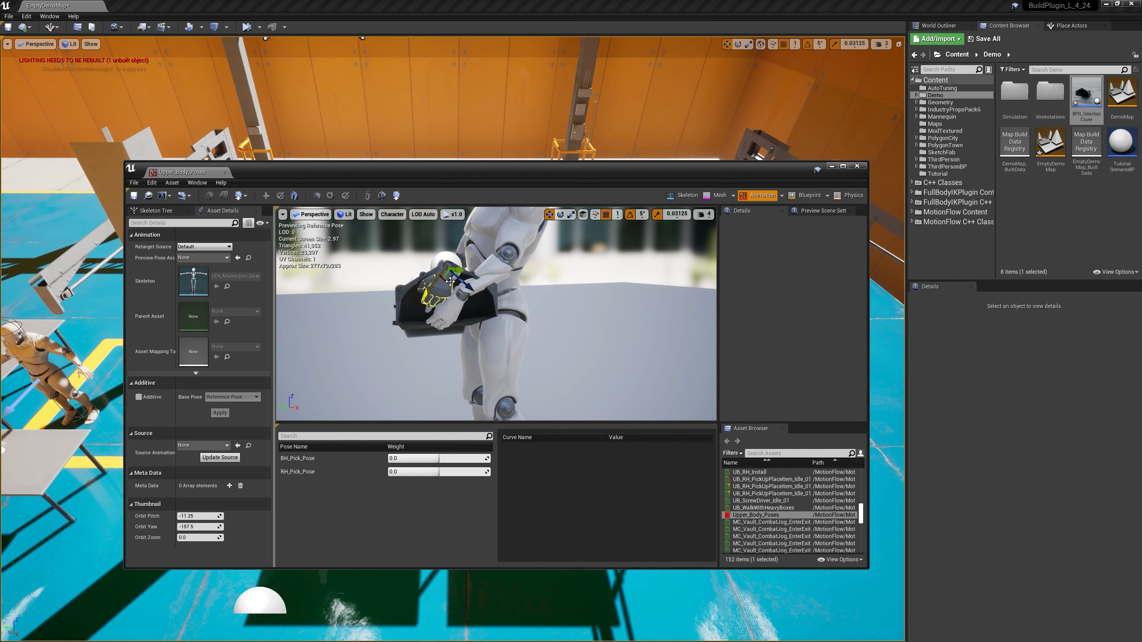
pyautogui.moveTo(447, 282); pyautogui.dragTo(422, 262)
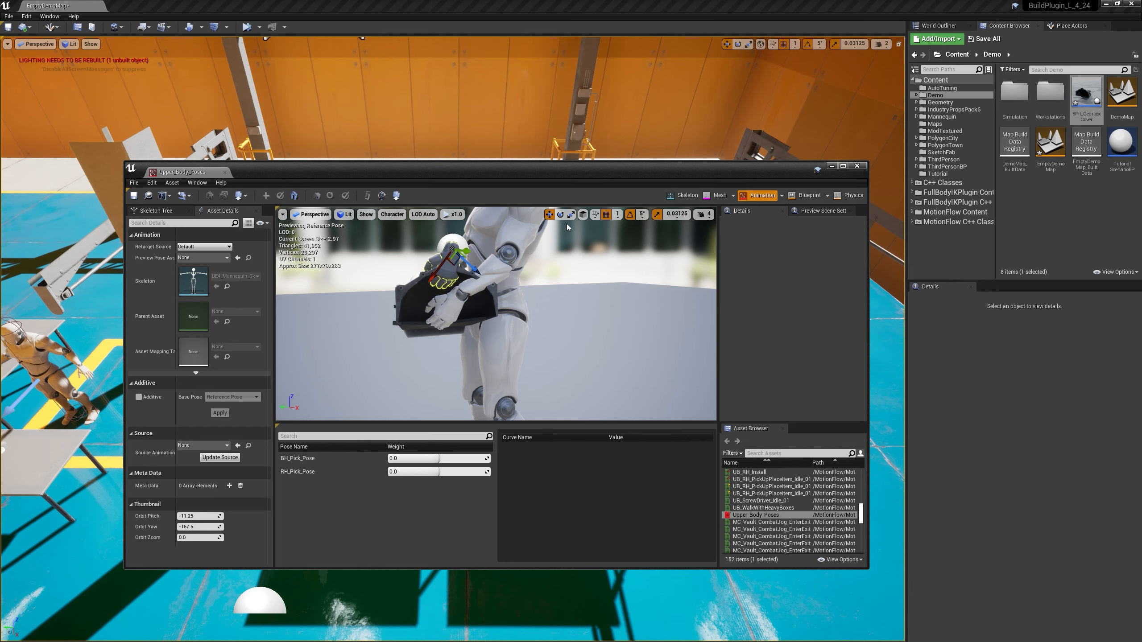
pyautogui.click(584, 215)
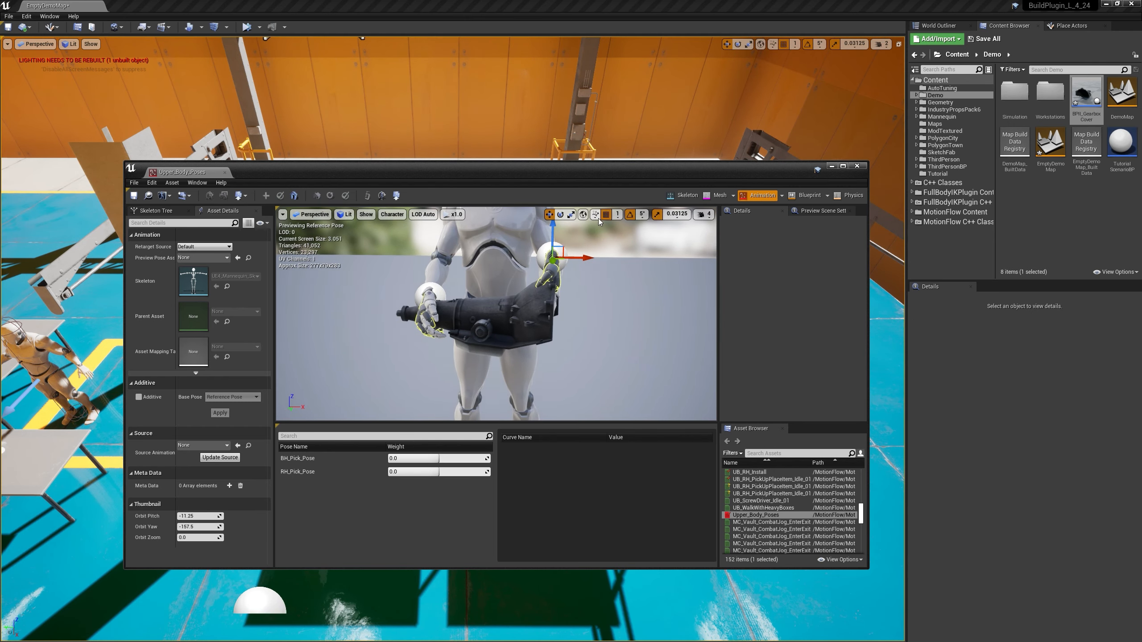
pyautogui.moveTo(565, 251); pyautogui.dragTo(636, 219)
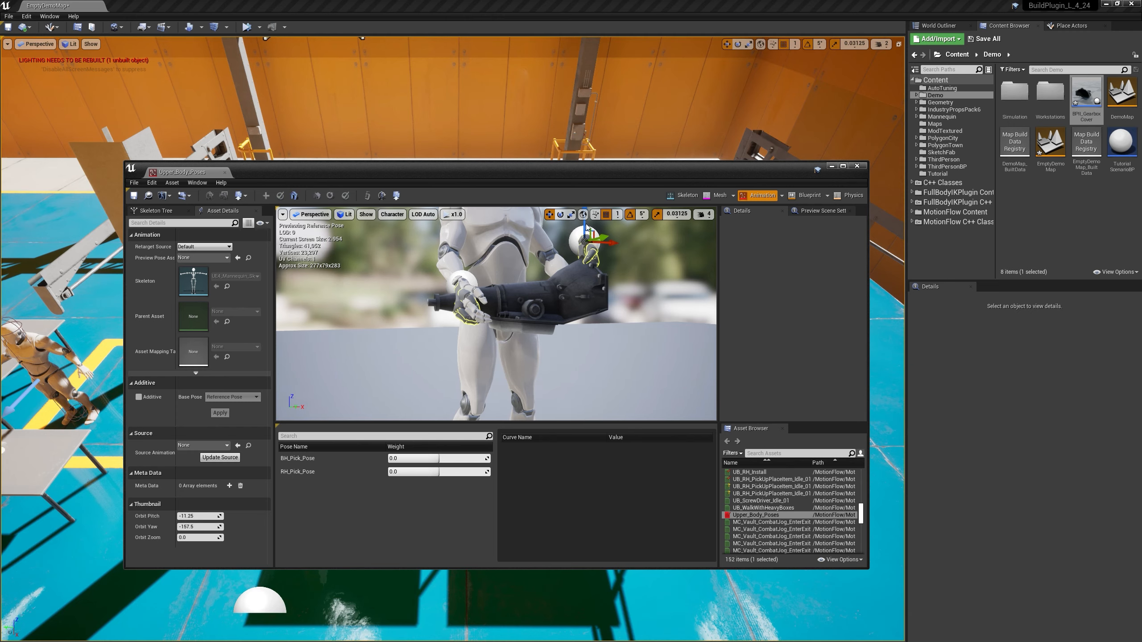
# Move the mannequin's right-hand grip outward at the gearbox cover's narrow end.
pyautogui.click(470, 285)
pyautogui.moveTo(491, 286); pyautogui.dragTo(450, 282)
pyautogui.keyDown('alt'); pyautogui.moveTo(394, 308); pyautogui.dragTo(431, 318); pyautogui.keyUp('alt')
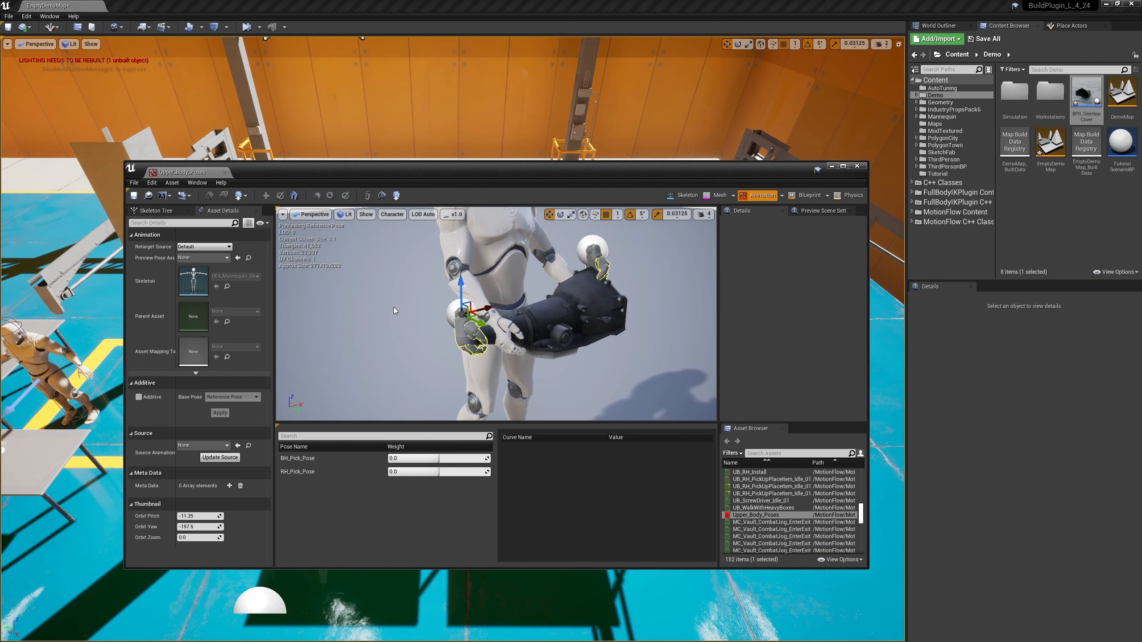
# Finish the tool placement edit, close its editor and save the BPII_GearboxCover blueprint.
pyautogui.click(396, 196)
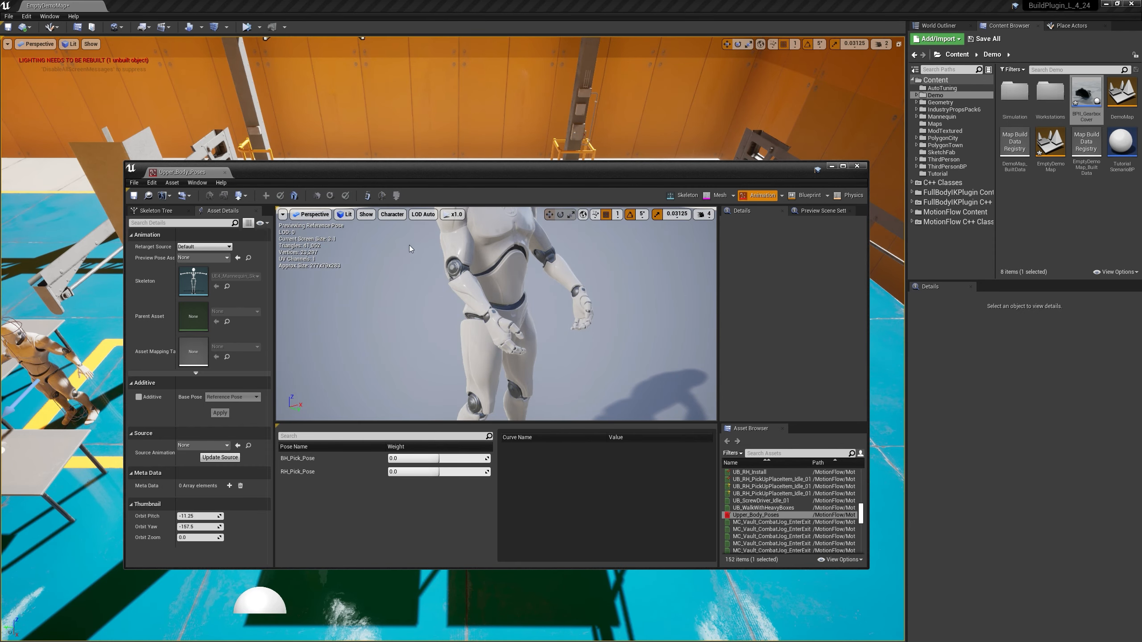
pyautogui.click(857, 167)
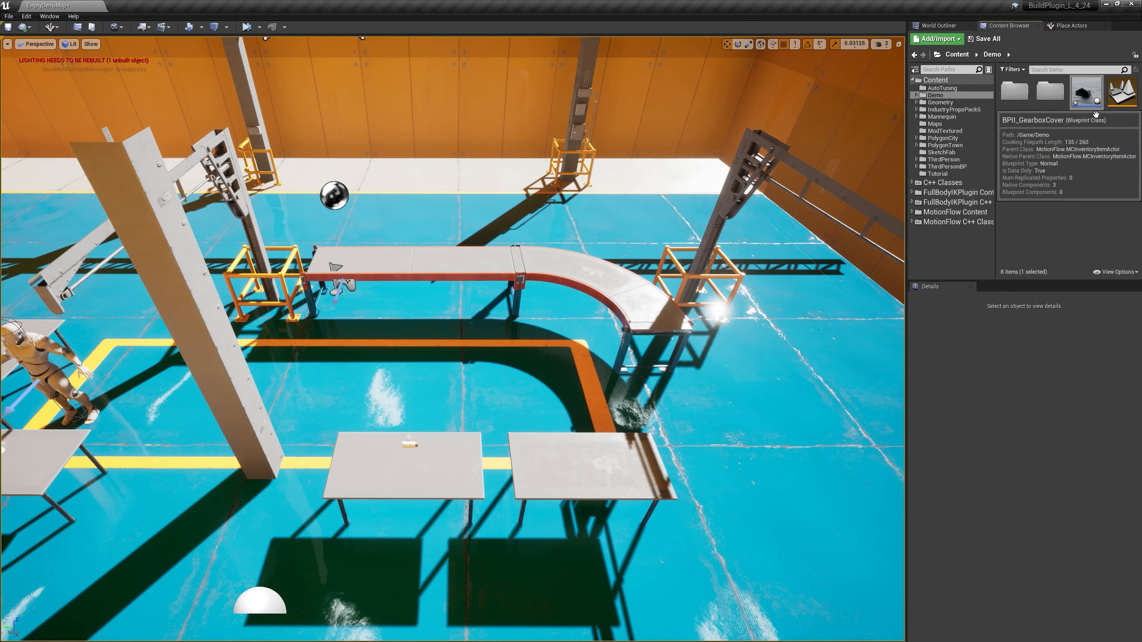
pyautogui.rightClick(1086, 97)
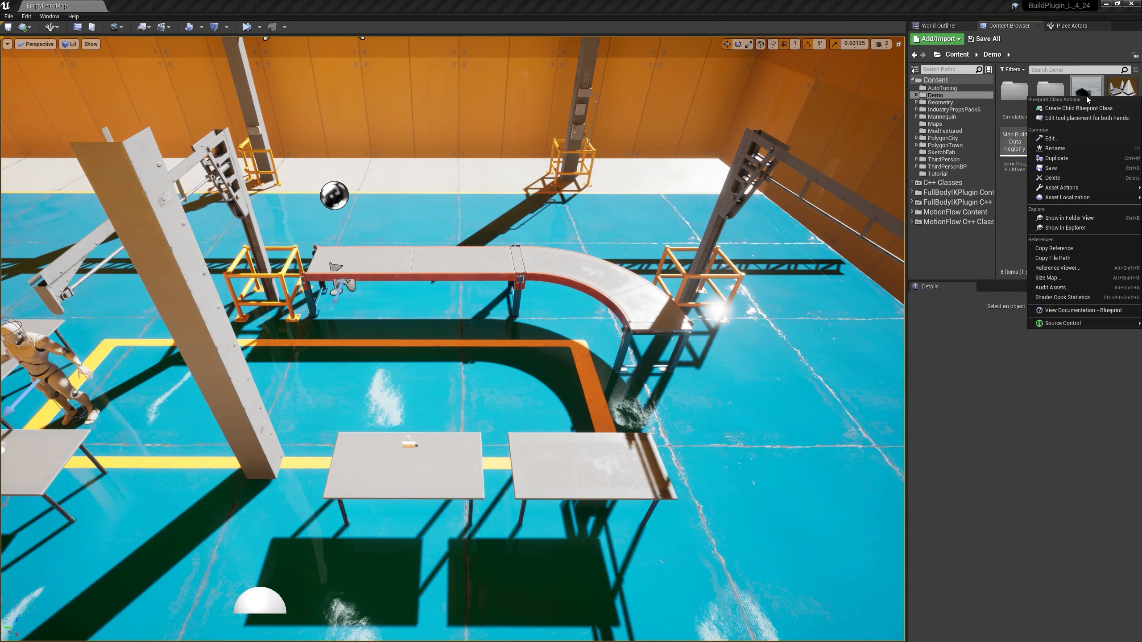
pyautogui.click(1074, 168)
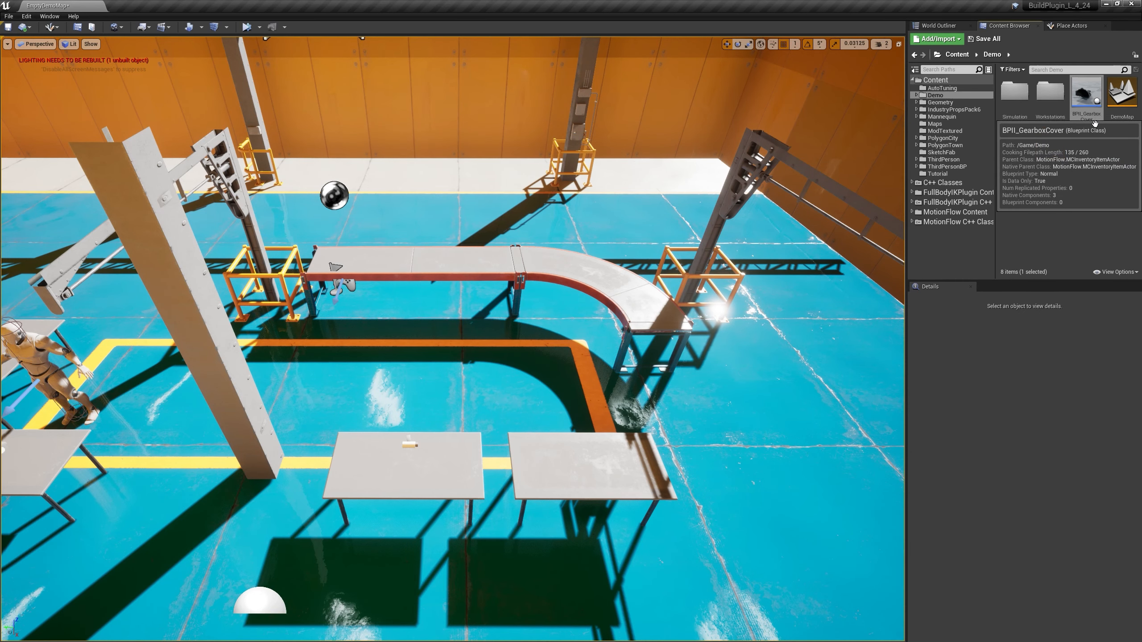
# Create a blueprint class in the Demo folder with MCInventoryItemActor as parent and name it BPII_Gears.
pyautogui.rightClick(1061, 192)
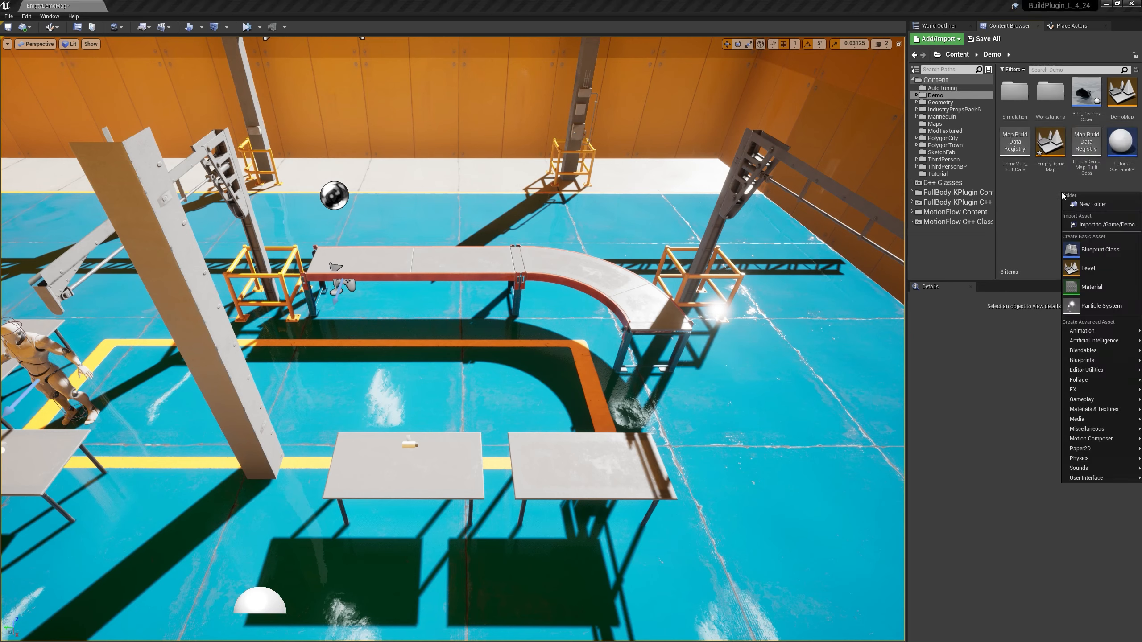
pyautogui.click(1091, 248)
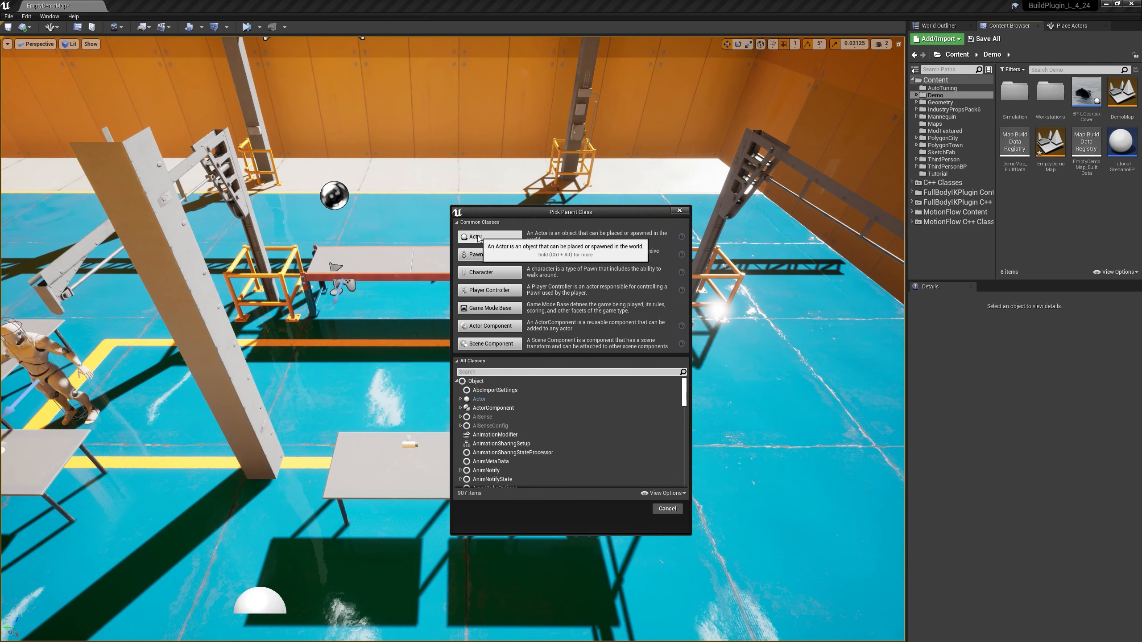
pyautogui.write('inventory')
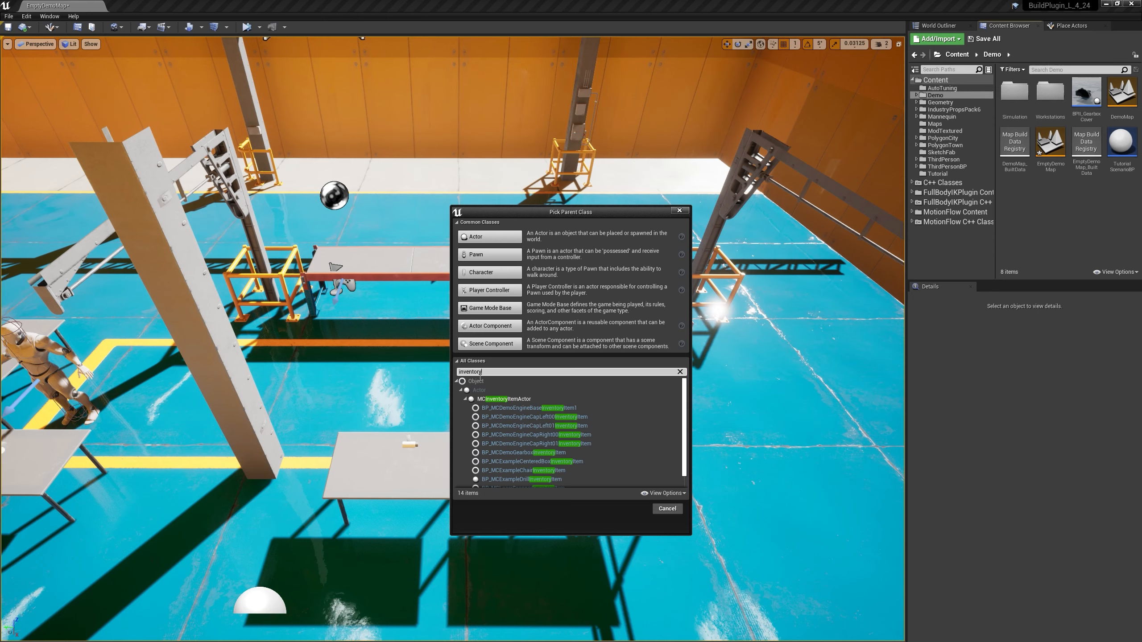
pyautogui.click(504, 399)
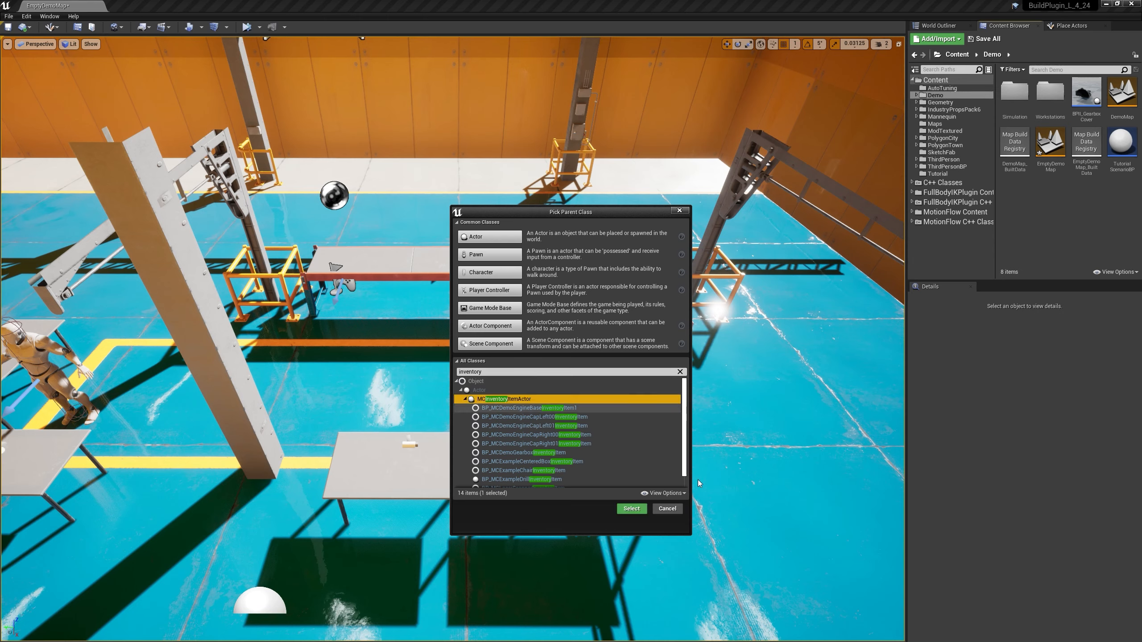
pyautogui.click(631, 509)
pyautogui.write('BPII')
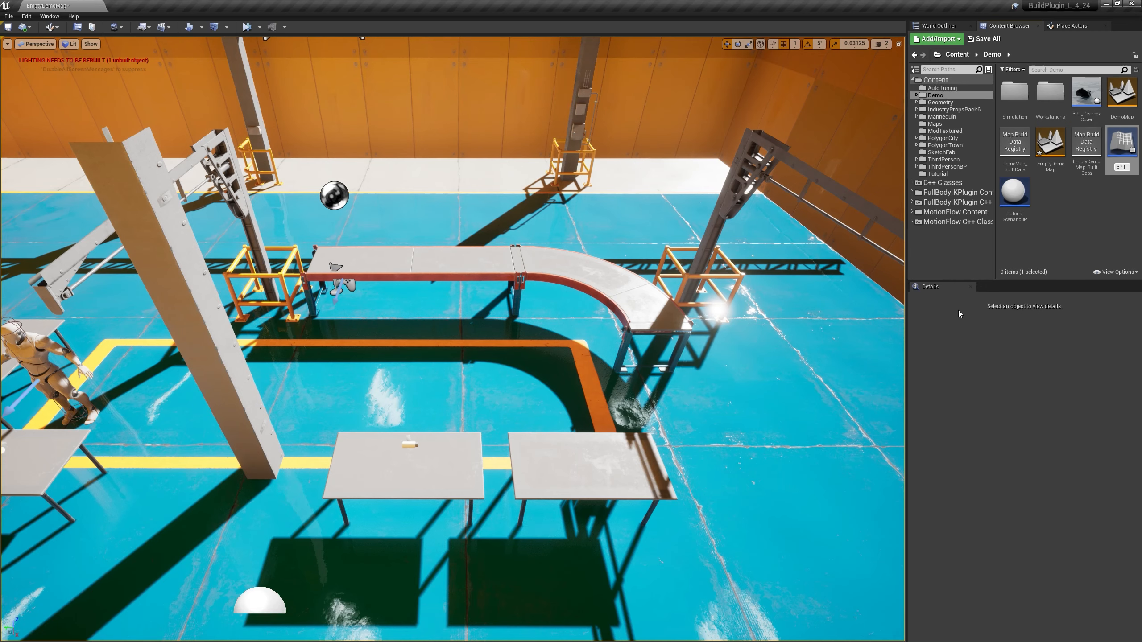
pyautogui.write('_Gears')
pyautogui.press('Return')
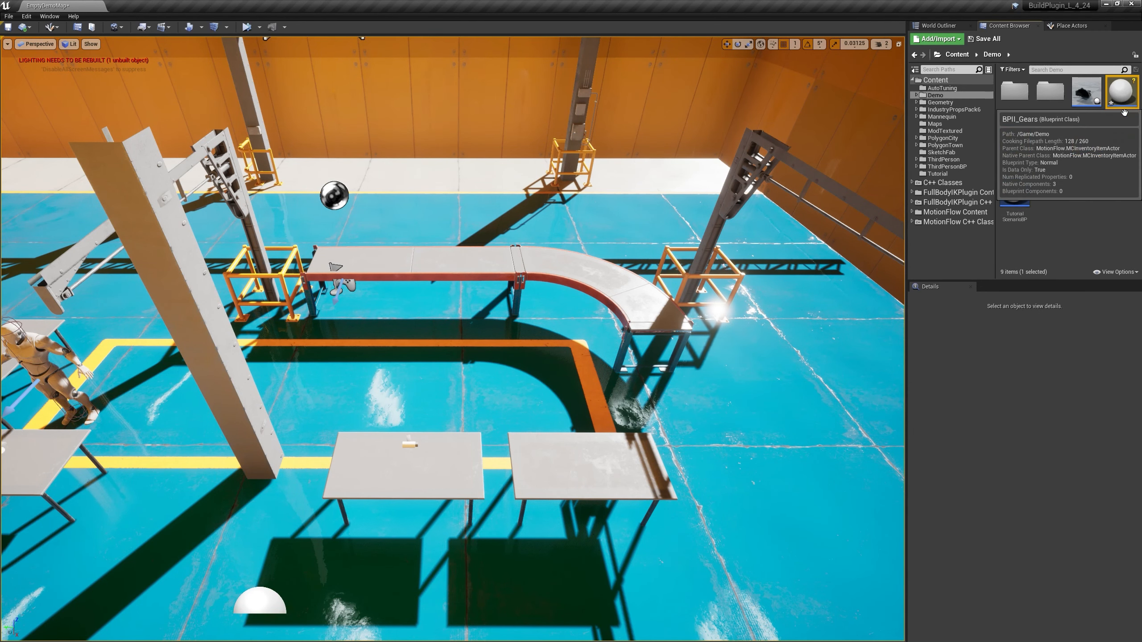
# Open BPII_Gears and assign the GearboxGears static mesh to its mesh component.
pyautogui.doubleClick(1122, 94)
pyautogui.click(189, 237)
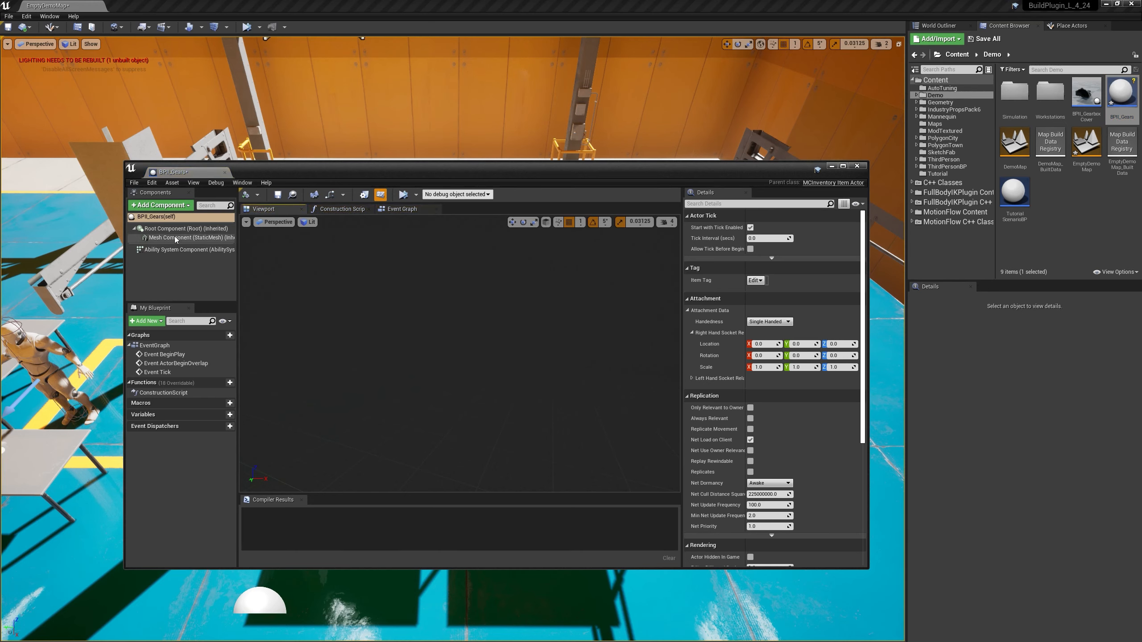
pyautogui.click(811, 389)
pyautogui.write('gears')
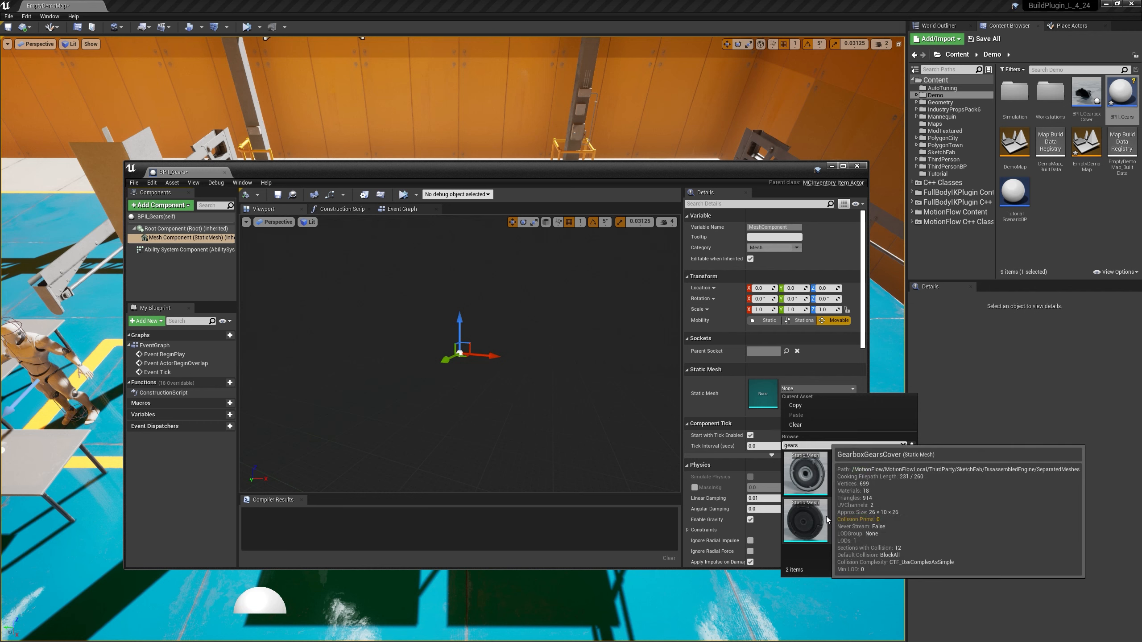
pyautogui.click(881, 488)
# Check the gear mesh from several sides, and save and close the BPII_Gears blueprint.
pyautogui.moveTo(494, 382)
pyautogui.mouseDown()
pyautogui.moveTo(418, 383)
pyautogui.moveTo(504, 367)
pyautogui.mouseUp()
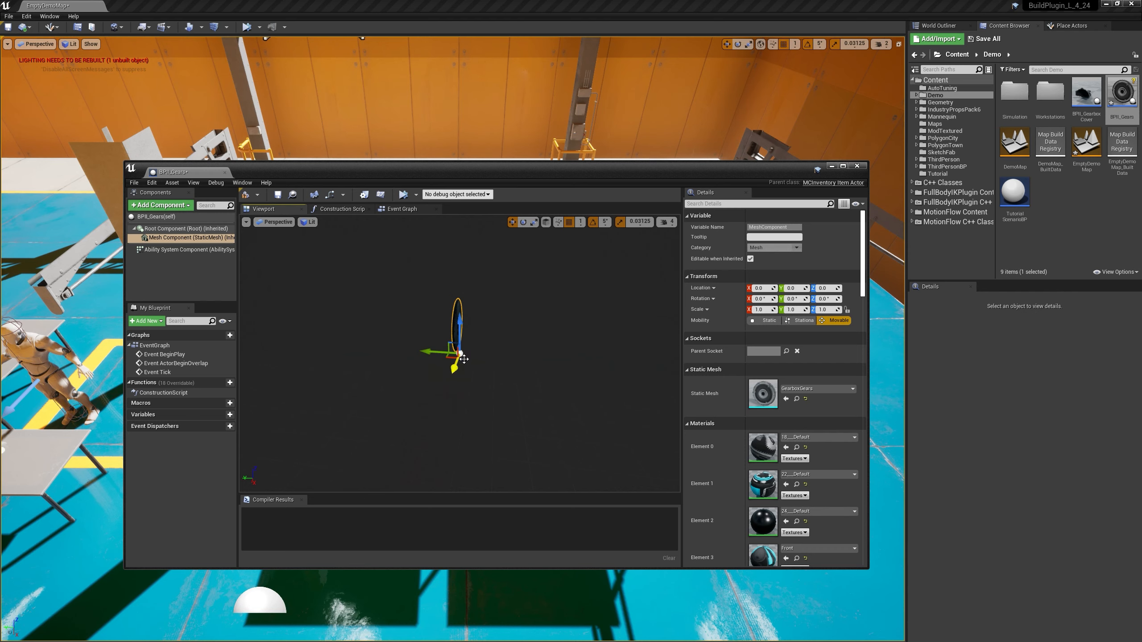
pyautogui.moveTo(481, 355); pyautogui.dragTo(465, 358)
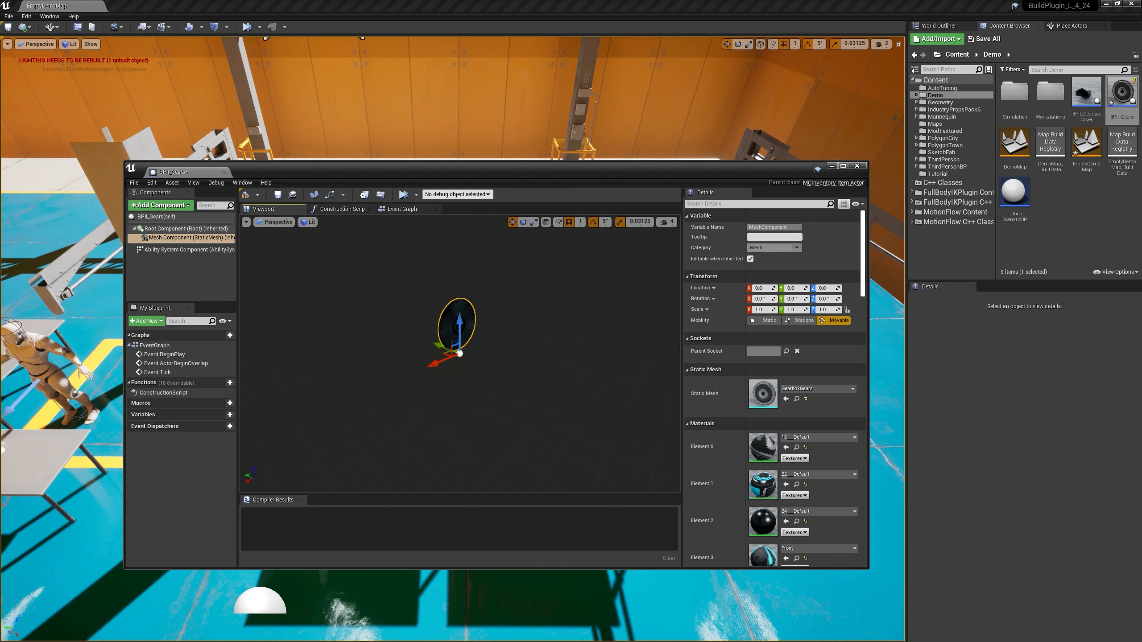
pyautogui.keyDown('alt'); pyautogui.moveTo(450, 373); pyautogui.dragTo(513, 373); pyautogui.keyUp('alt')
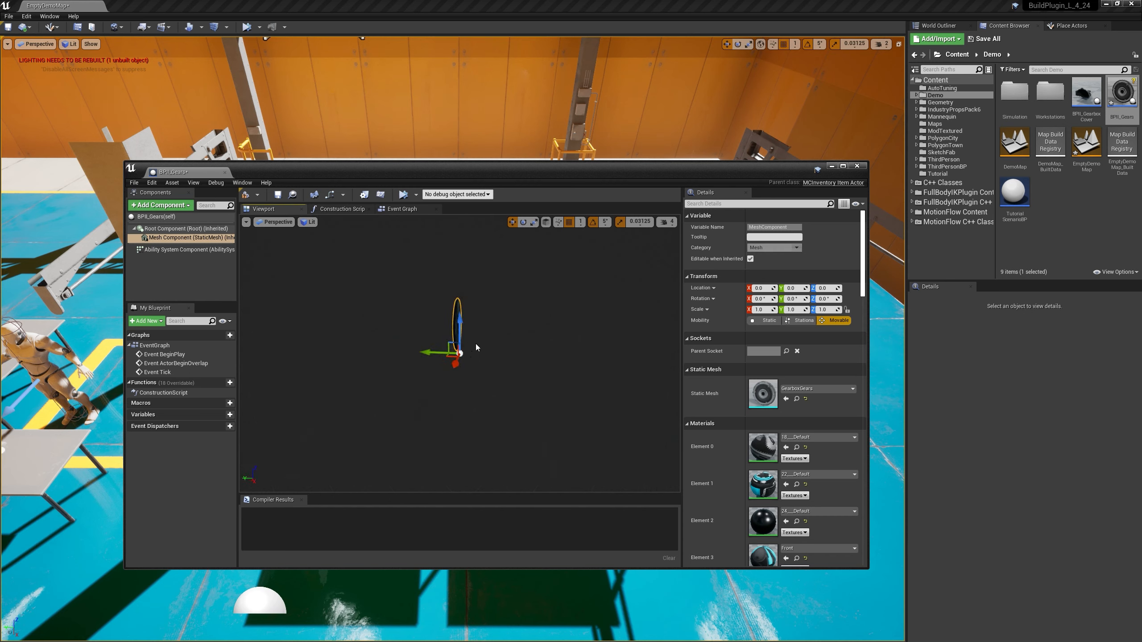
pyautogui.keyDown('alt'); pyautogui.moveTo(498, 329); pyautogui.dragTo(416, 337); pyautogui.keyUp('alt')
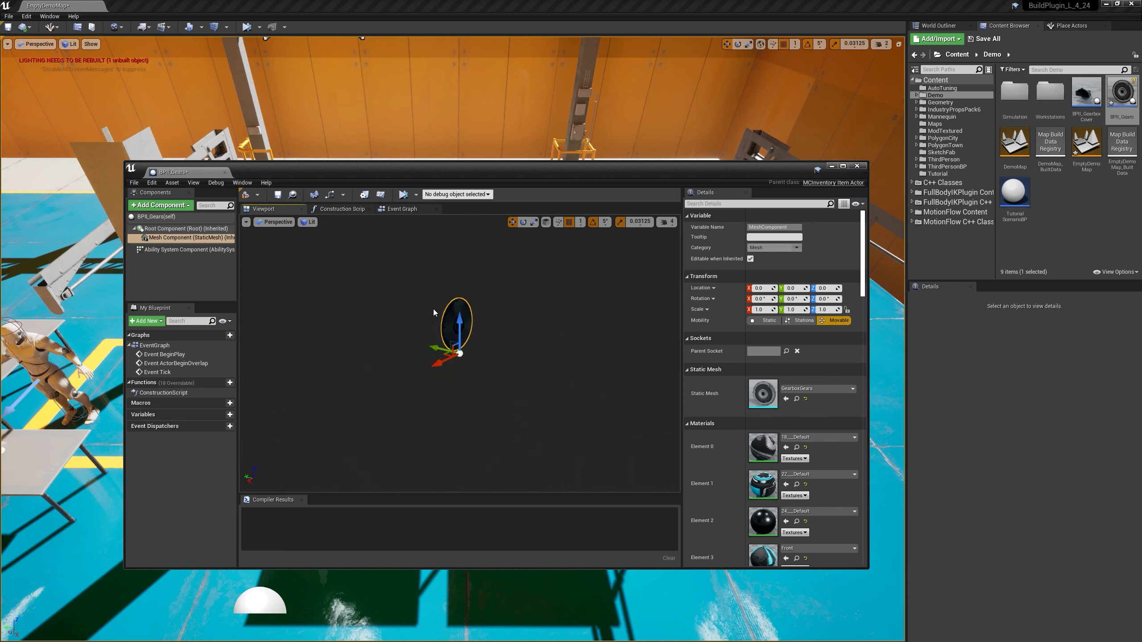
pyautogui.scroll(-1, 439, 323)
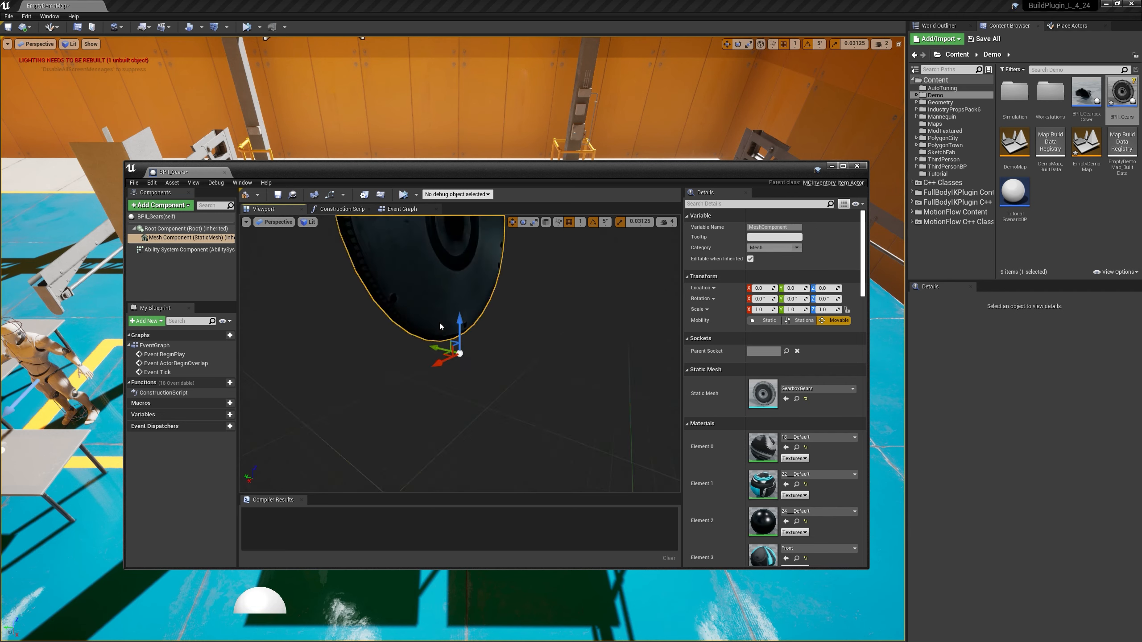
pyautogui.scroll(-1, 463, 269)
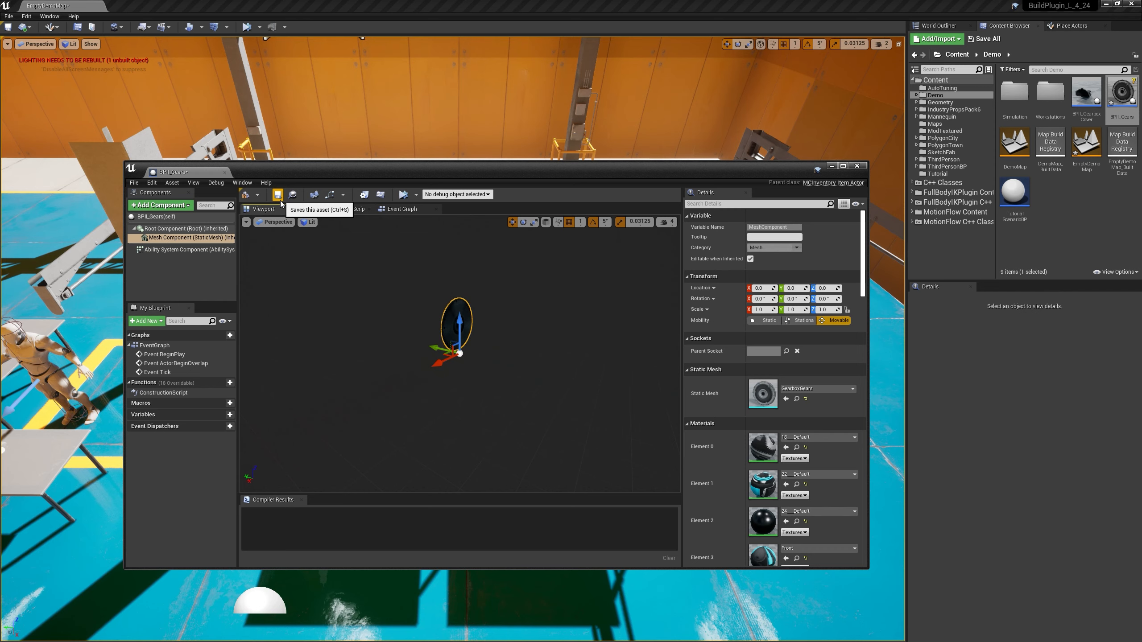
pyautogui.click(278, 195)
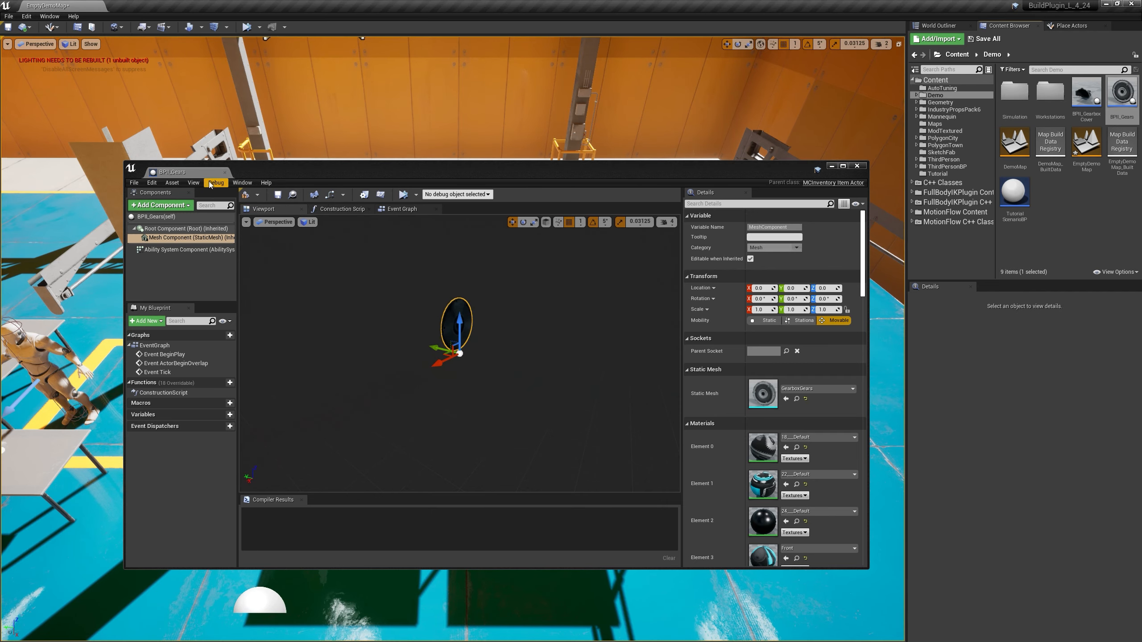
pyautogui.click(225, 172)
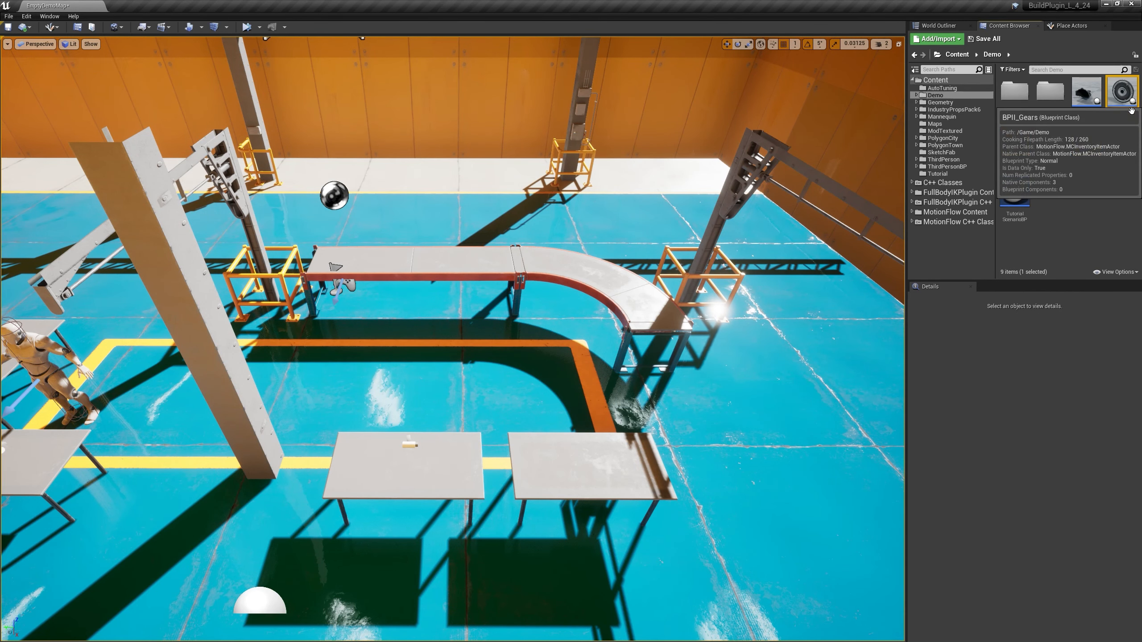
# Duplicate the BPII_Gears blueprint and name the copy BPII_GearsCover.
pyautogui.hotkey('ctrl', 'w')
pyautogui.press('Right')
pyautogui.press('BackSpace')
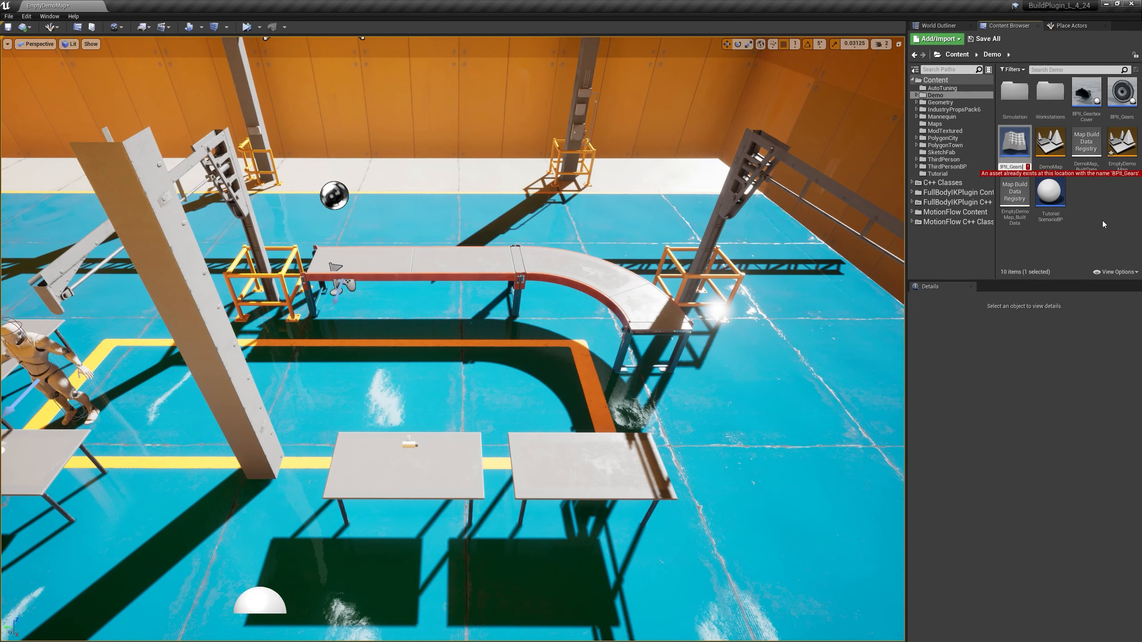
pyautogui.write('Cover')
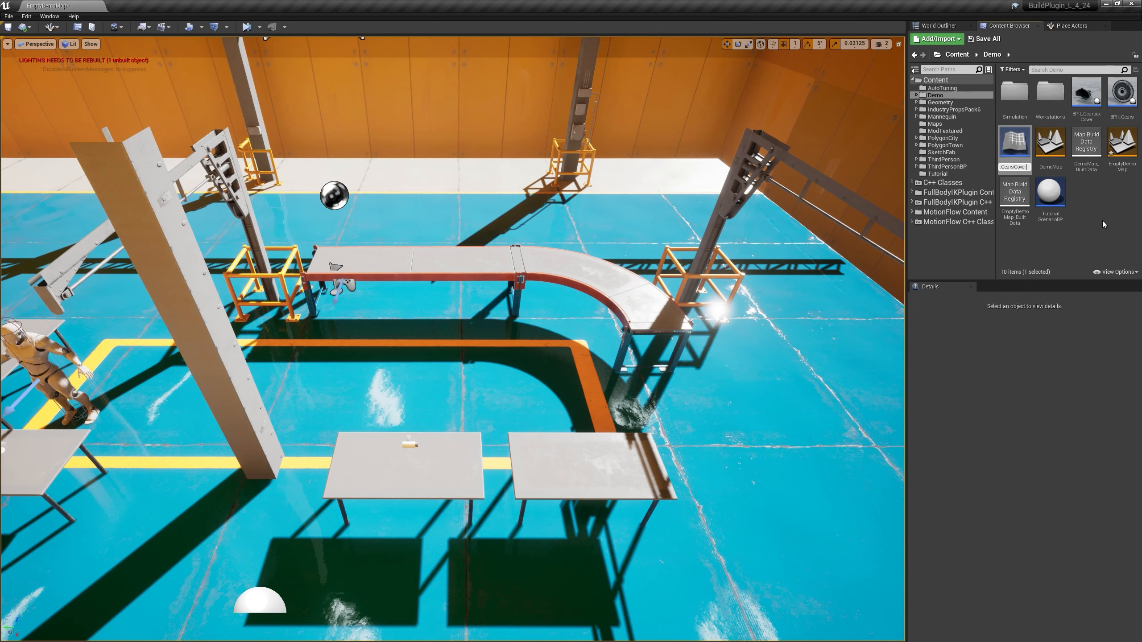
pyautogui.press('Return')
# Open the BPII_GearsCover blueprint, assign the GearboxGearsCover static mesh to its mesh component, and save and close it.
pyautogui.doubleClick(1014, 143)
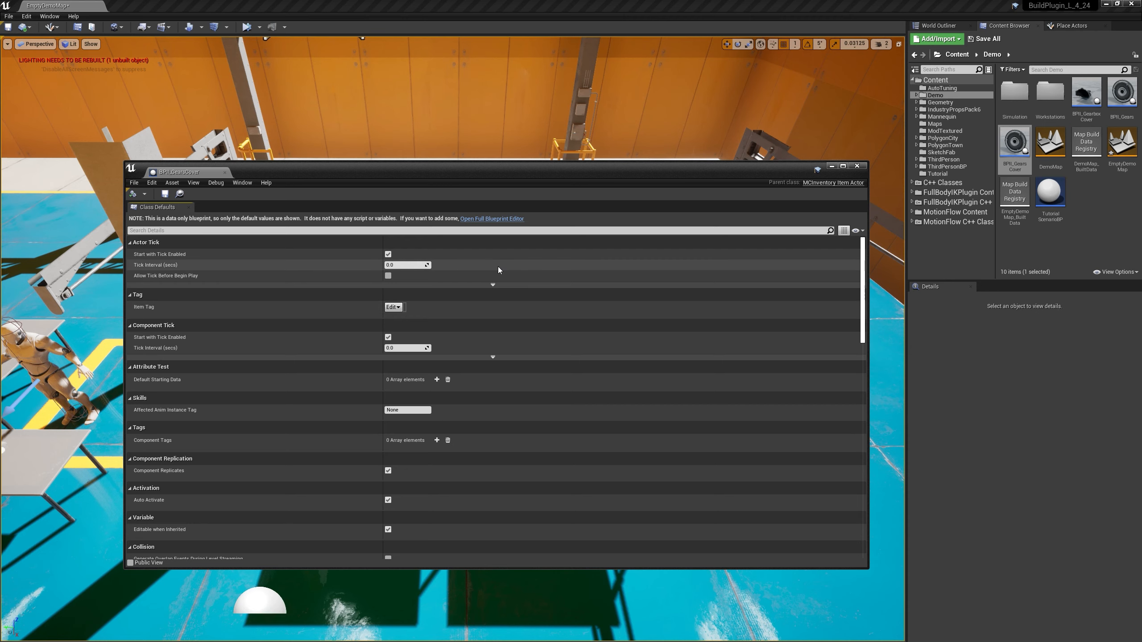
pyautogui.scroll(-5, 499, 280)
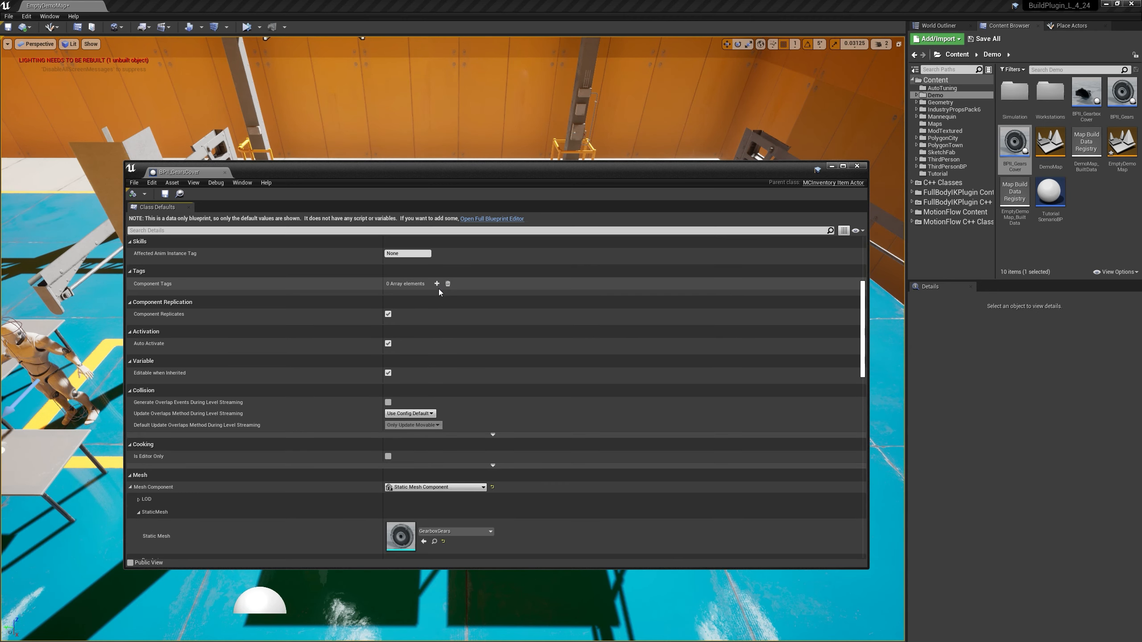
pyautogui.scroll(-1, 438, 291)
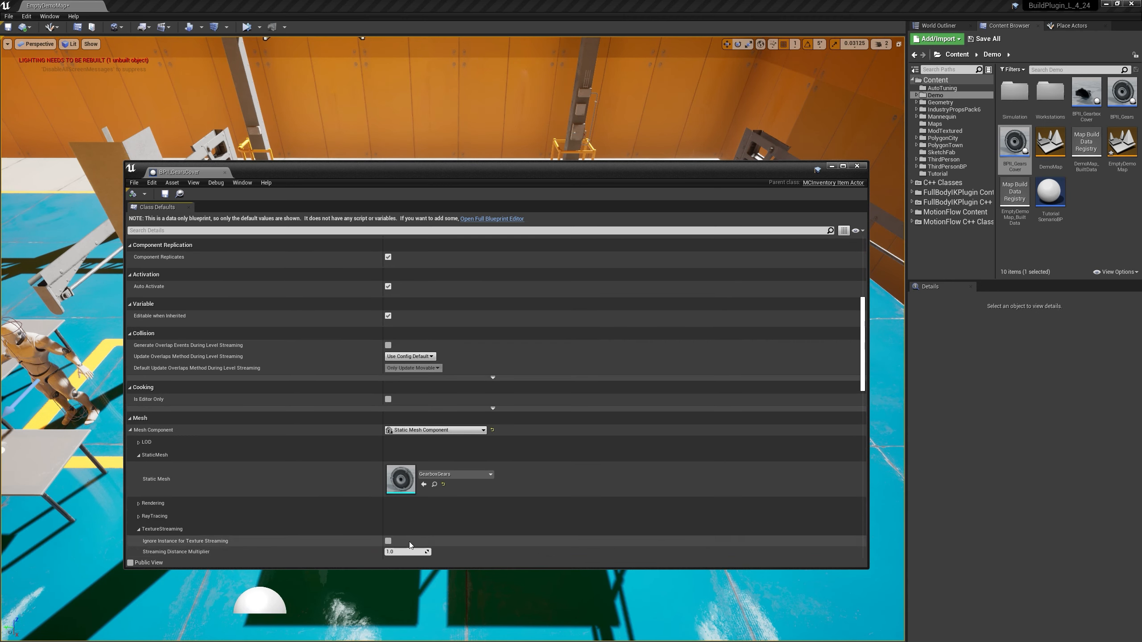
pyautogui.click(451, 474)
pyautogui.write('gea')
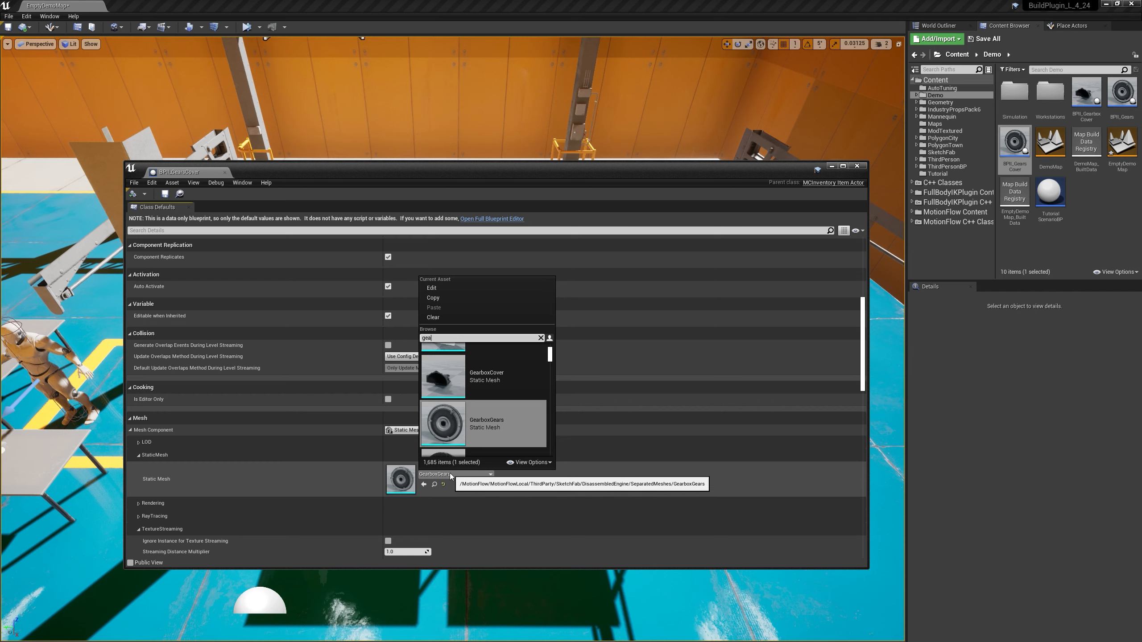
pyautogui.write('rscover')
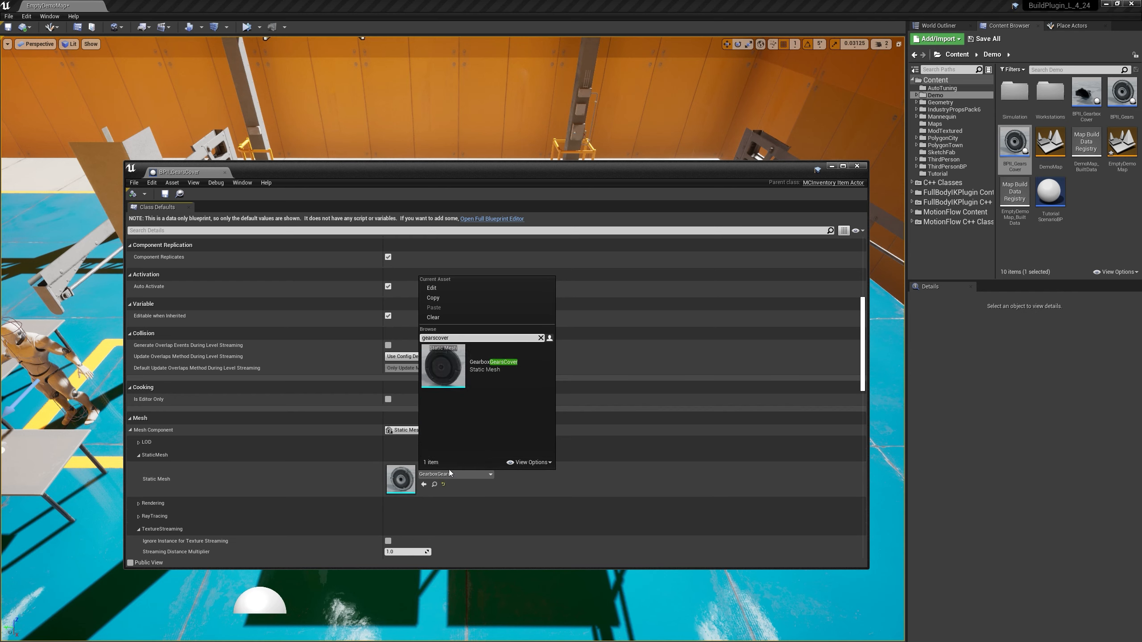
pyautogui.click(467, 373)
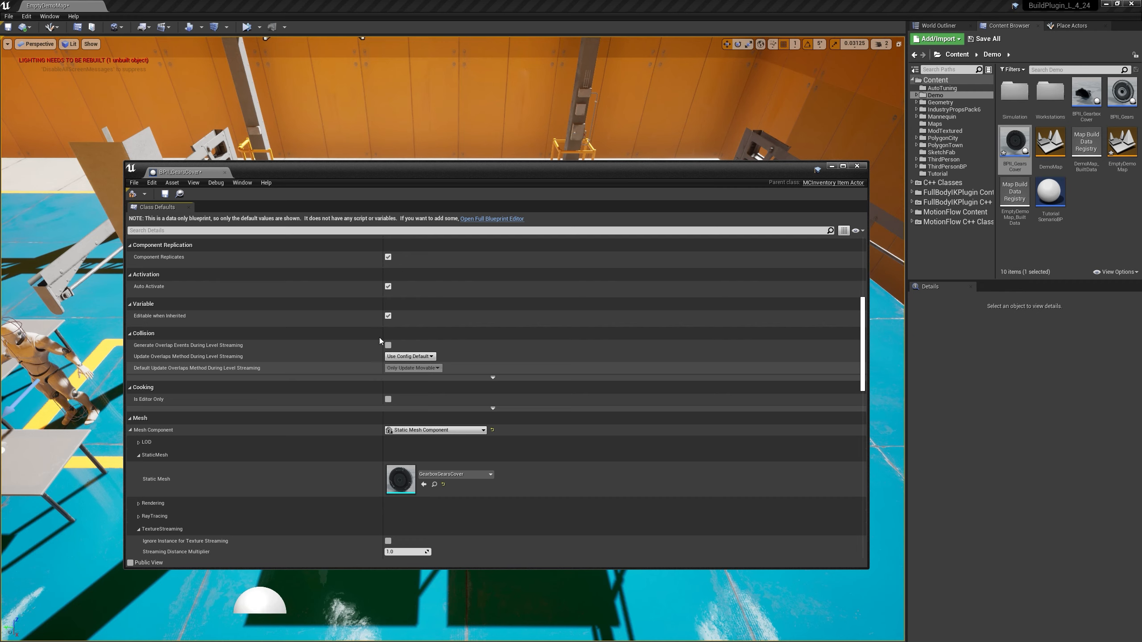
pyautogui.click(165, 194)
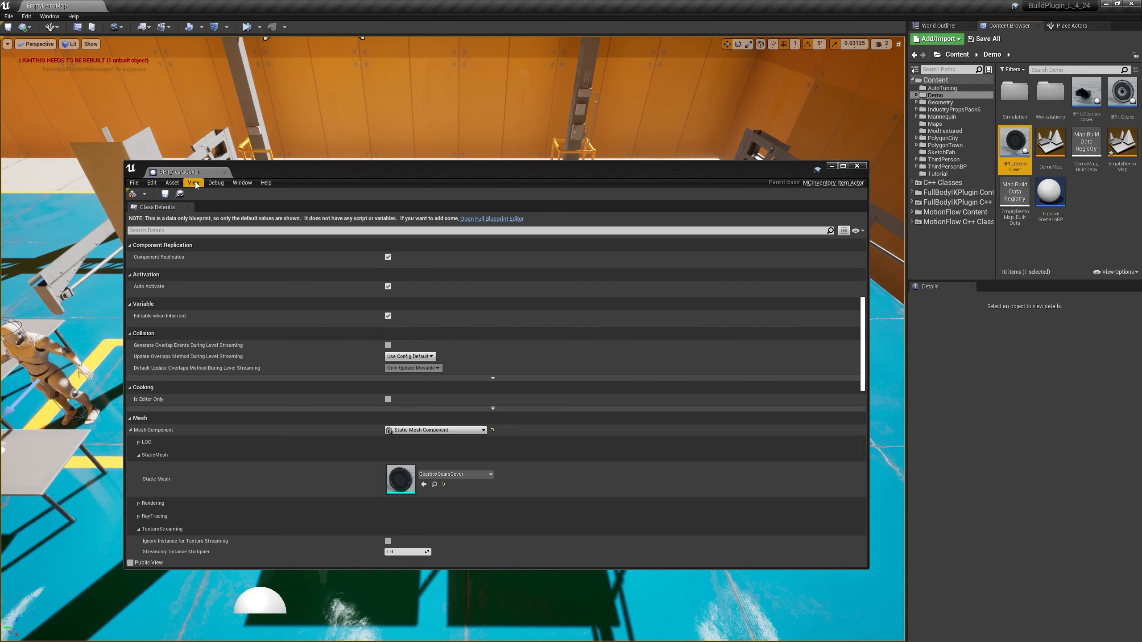
pyautogui.click(225, 172)
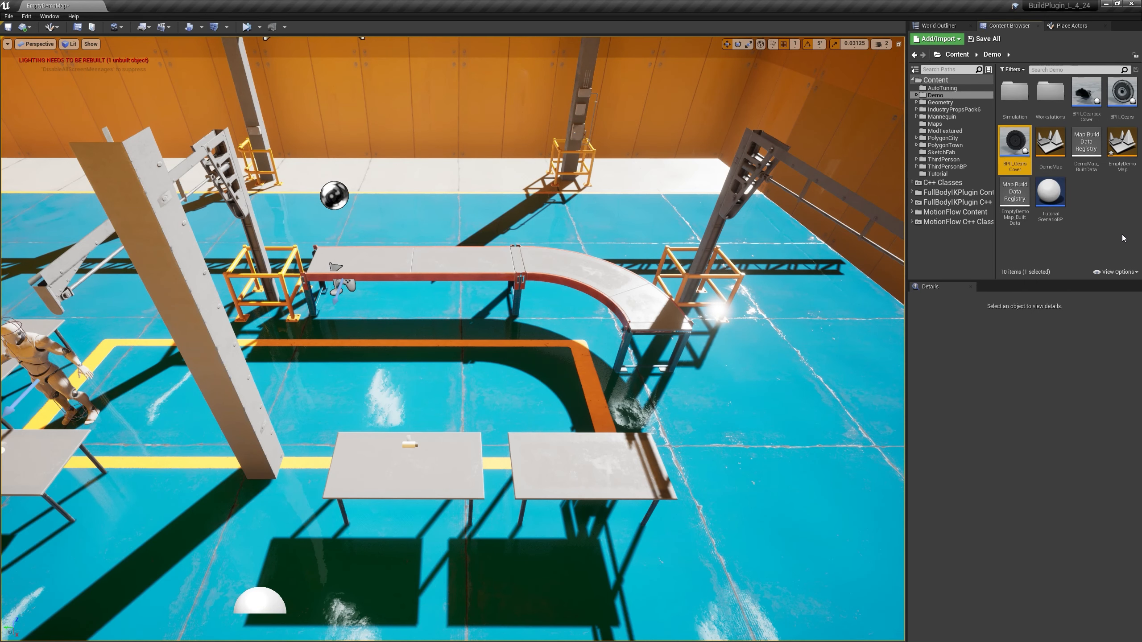
# Create a blueprint class in the Demo folder with MCInventoryItemActor as parent and name it BPII_GearboxAssembly.
pyautogui.rightClick(1076, 193)
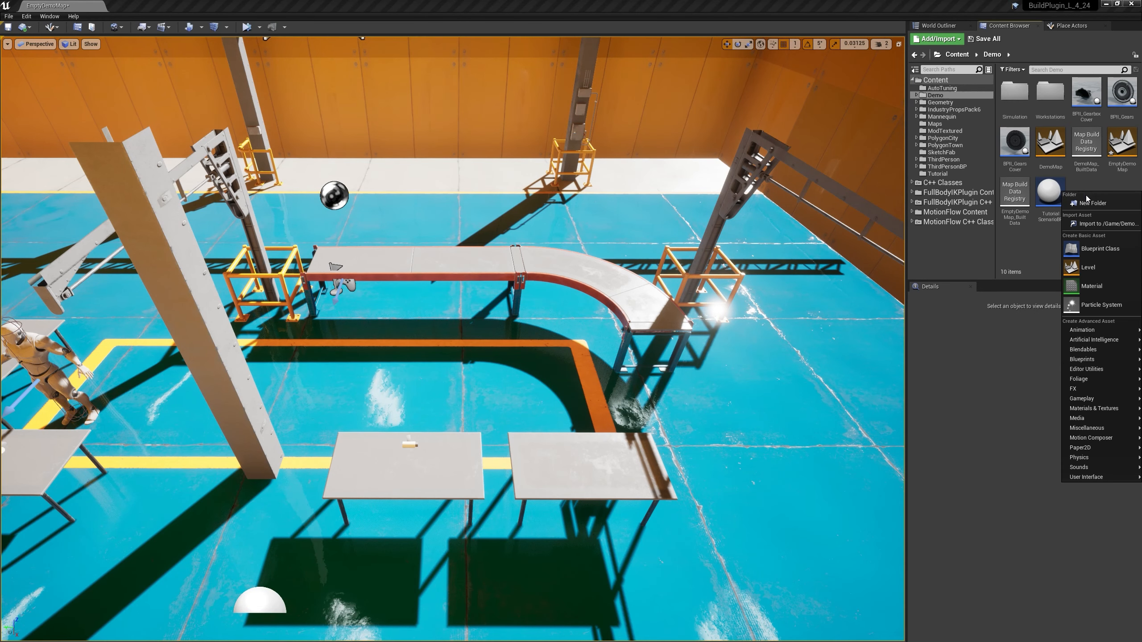
pyautogui.click(1090, 248)
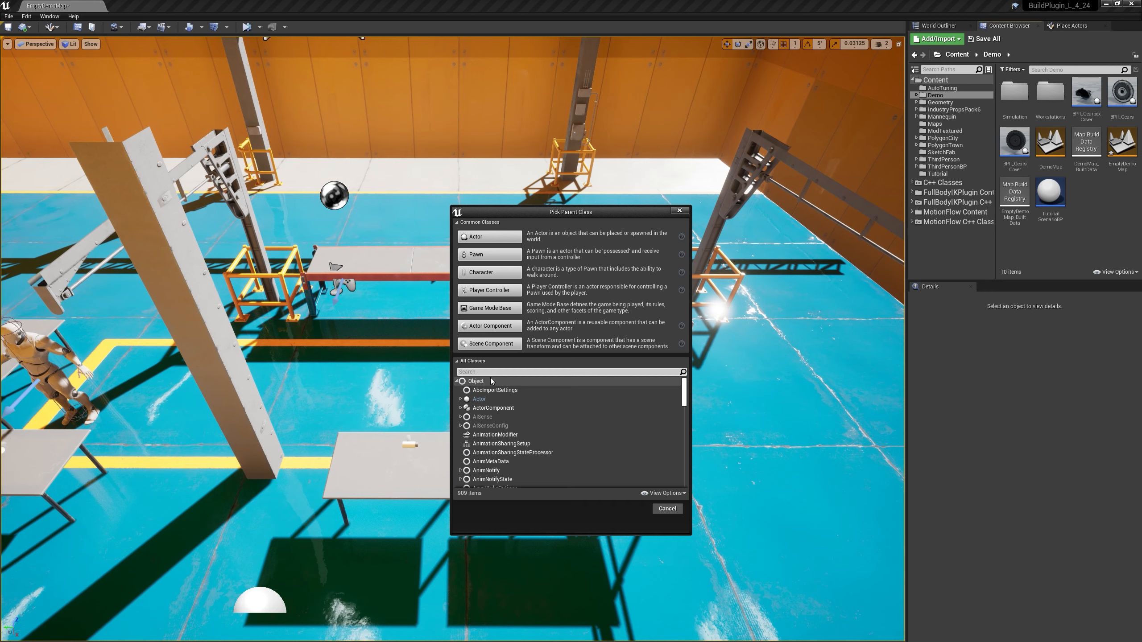
pyautogui.write('inven')
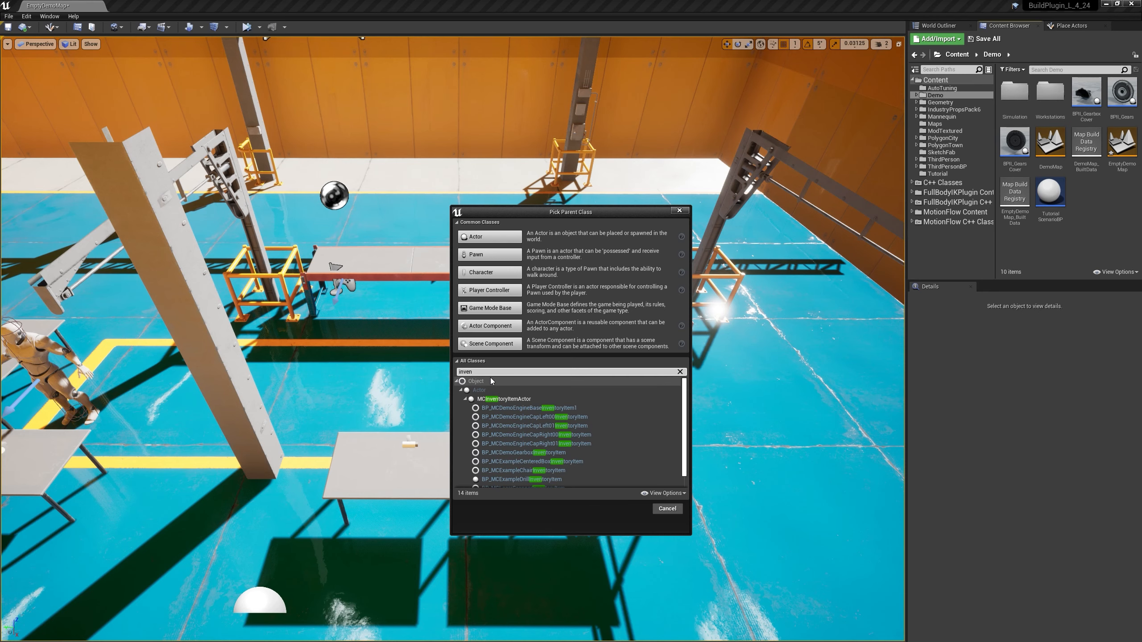
pyautogui.click(501, 399)
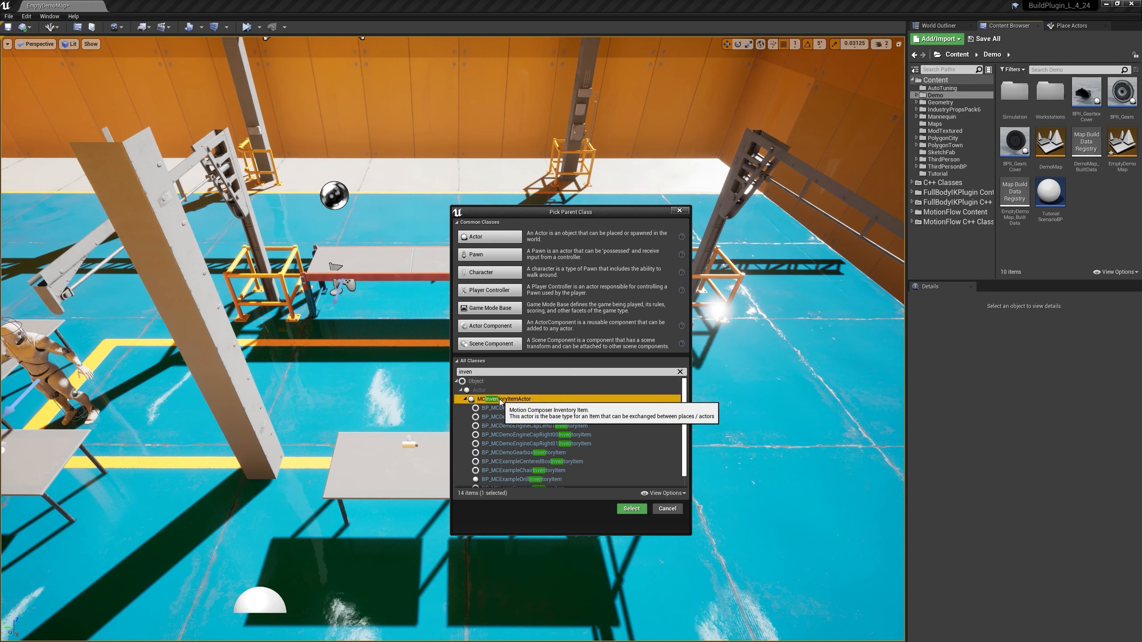
pyautogui.click(632, 509)
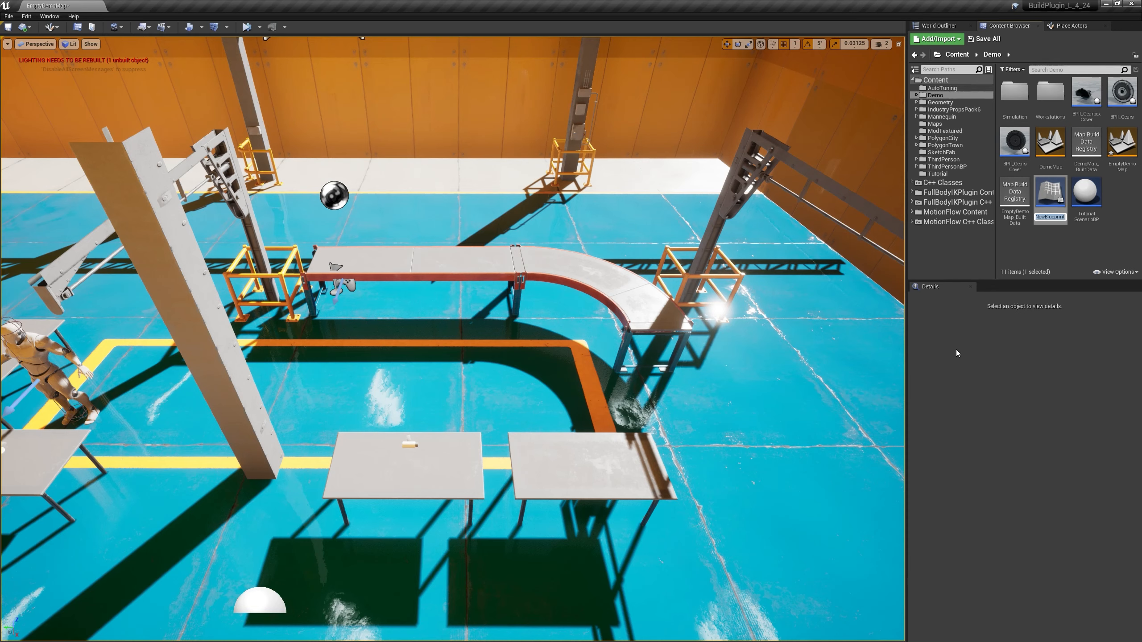
pyautogui.write('B')
pyautogui.write('PII_')
pyautogui.write('Gear')
pyautogui.write('boxAssembly')
pyautogui.press('Return')
# Open BPII_GearboxAssembly and add an MC SubAssembly component named SA_GearboxCover.
pyautogui.press('Return')
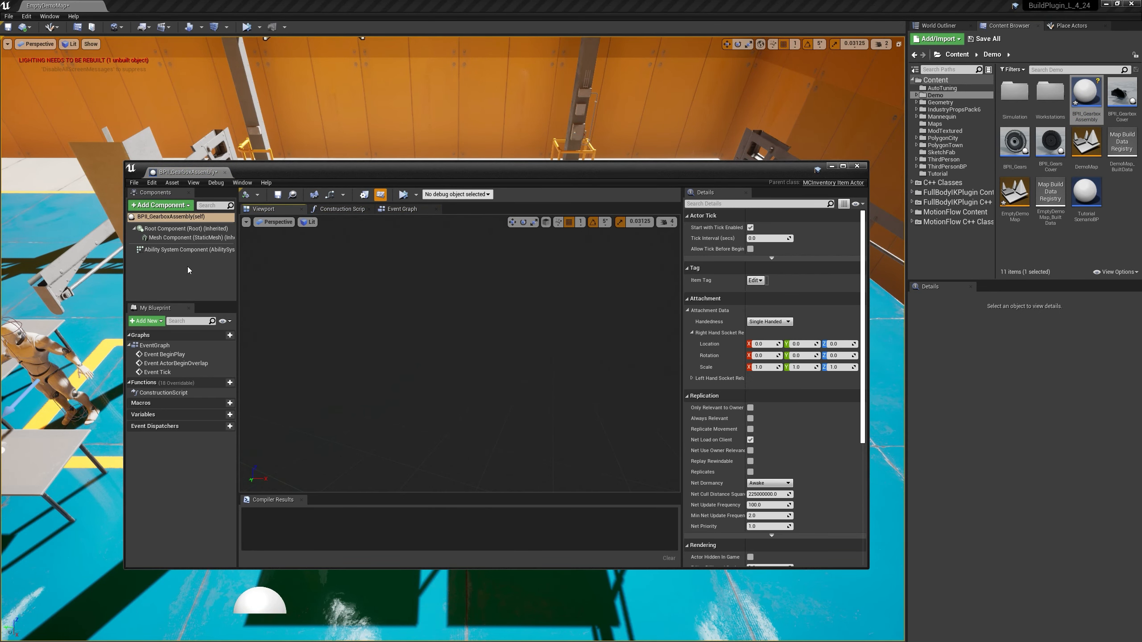
pyautogui.click(179, 206)
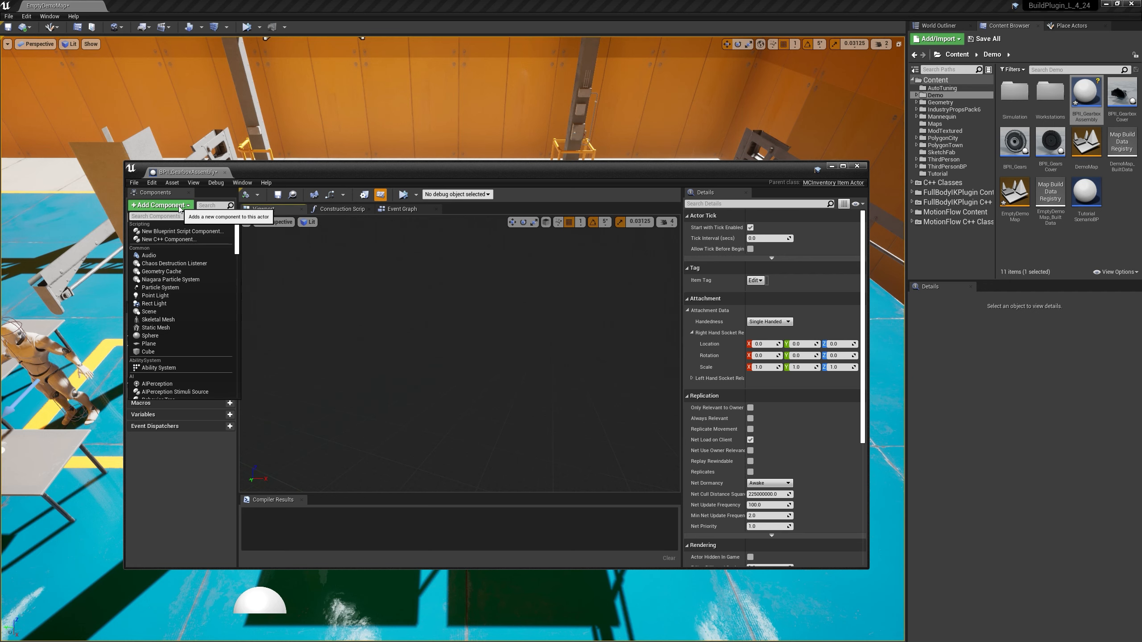
pyautogui.write('sub')
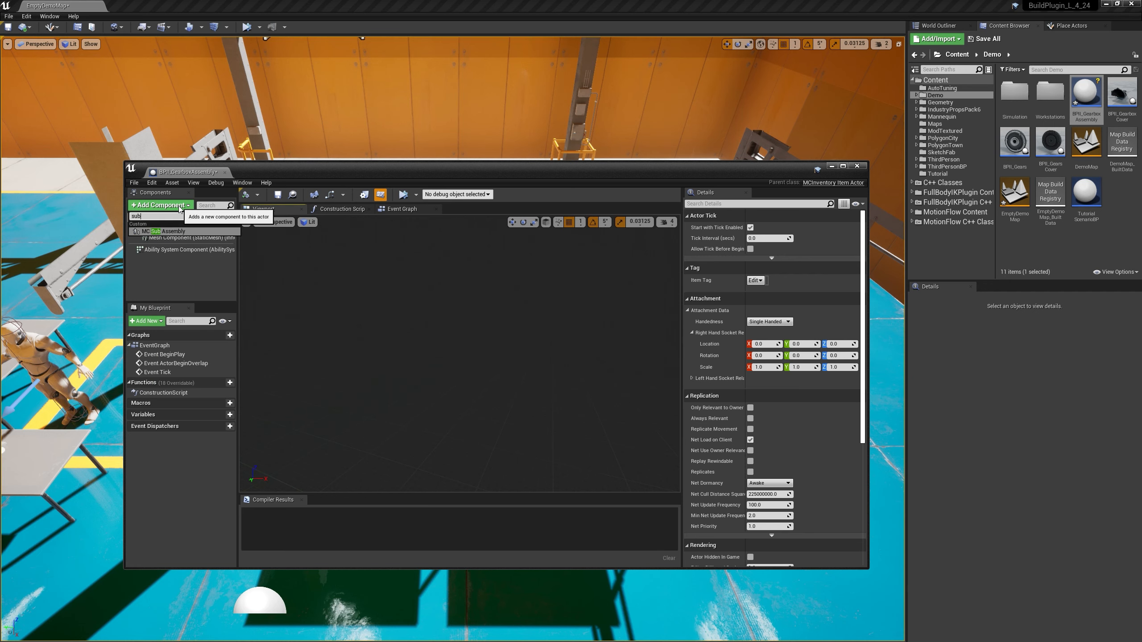
pyautogui.click(152, 231)
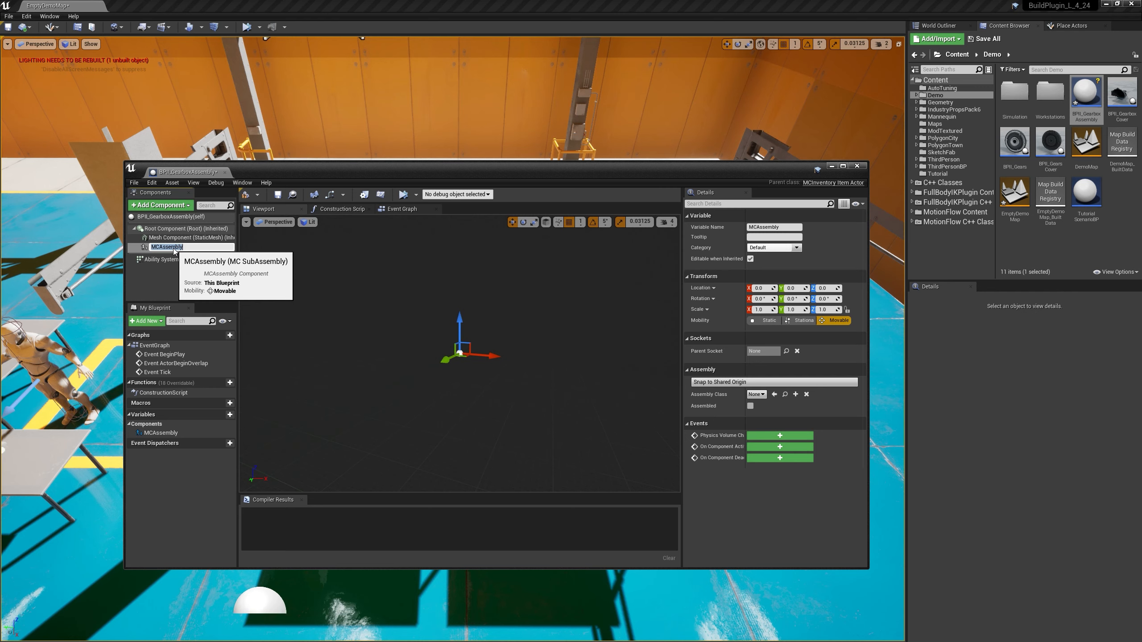
pyautogui.press('BackSpace')
pyautogui.write('SA_GearboxCOver')
pyautogui.press('Return')
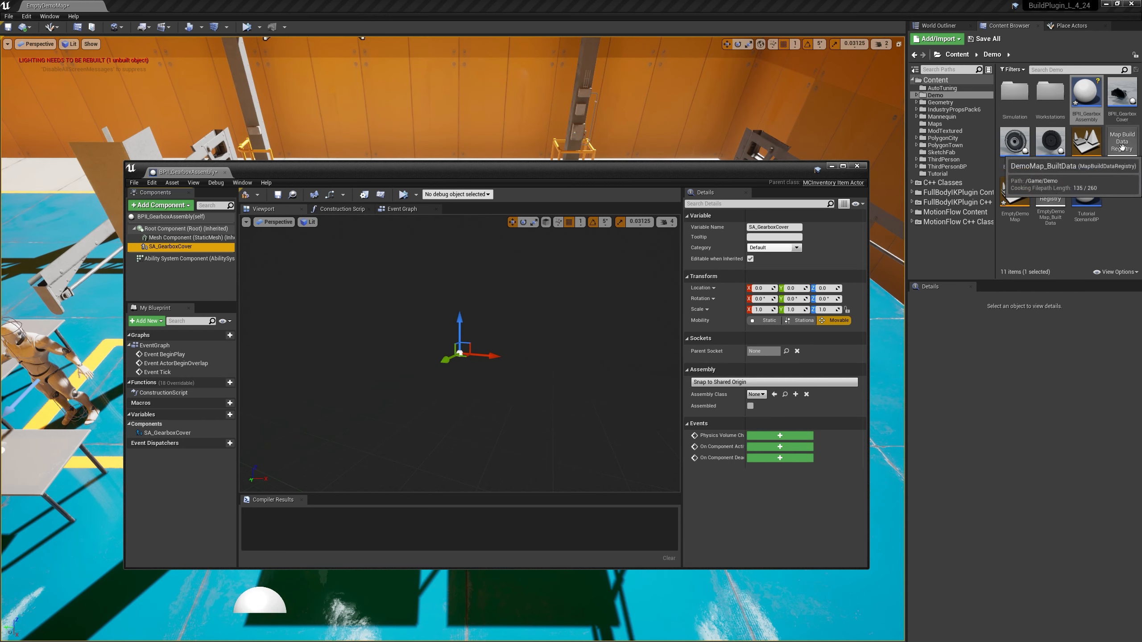
# Set the assembly class of SA_GearboxCover to BPII_GearboxCover.
pyautogui.moveTo(1123, 93); pyautogui.dragTo(754, 395)
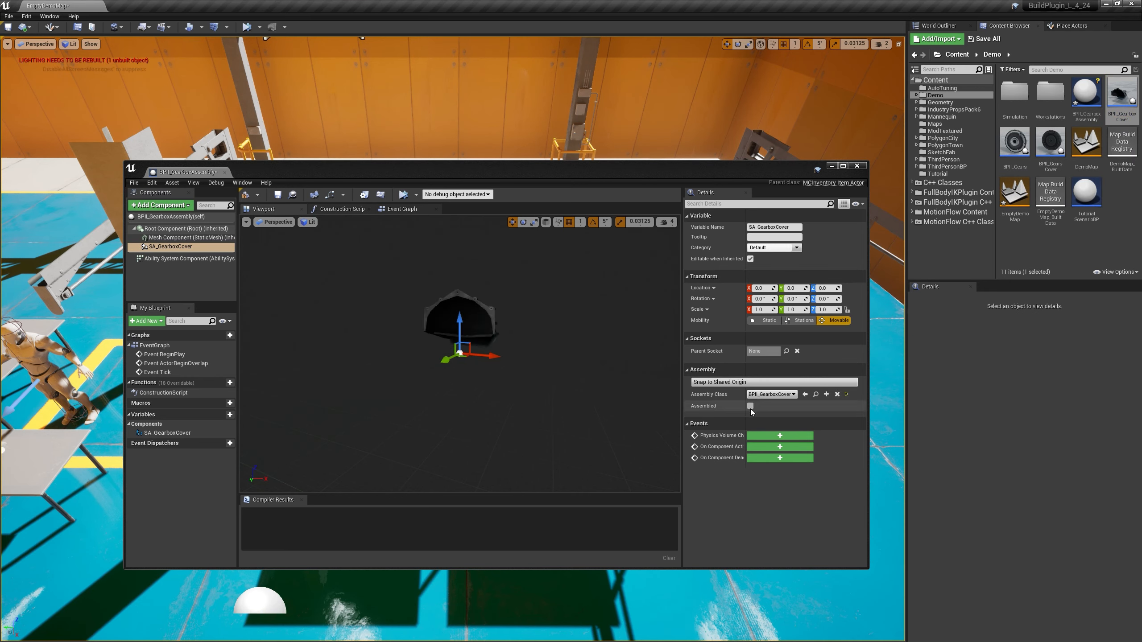
pyautogui.moveTo(514, 387)
pyautogui.mouseDown()
pyautogui.moveTo(459, 388)
pyautogui.moveTo(510, 389)
pyautogui.mouseUp()
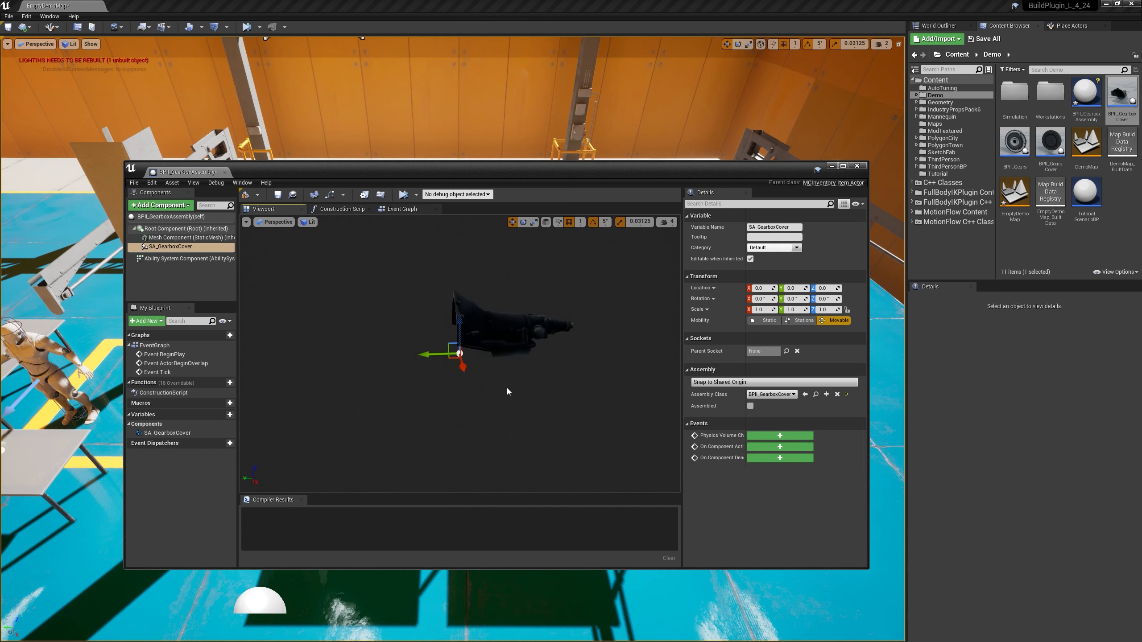
pyautogui.click(752, 396)
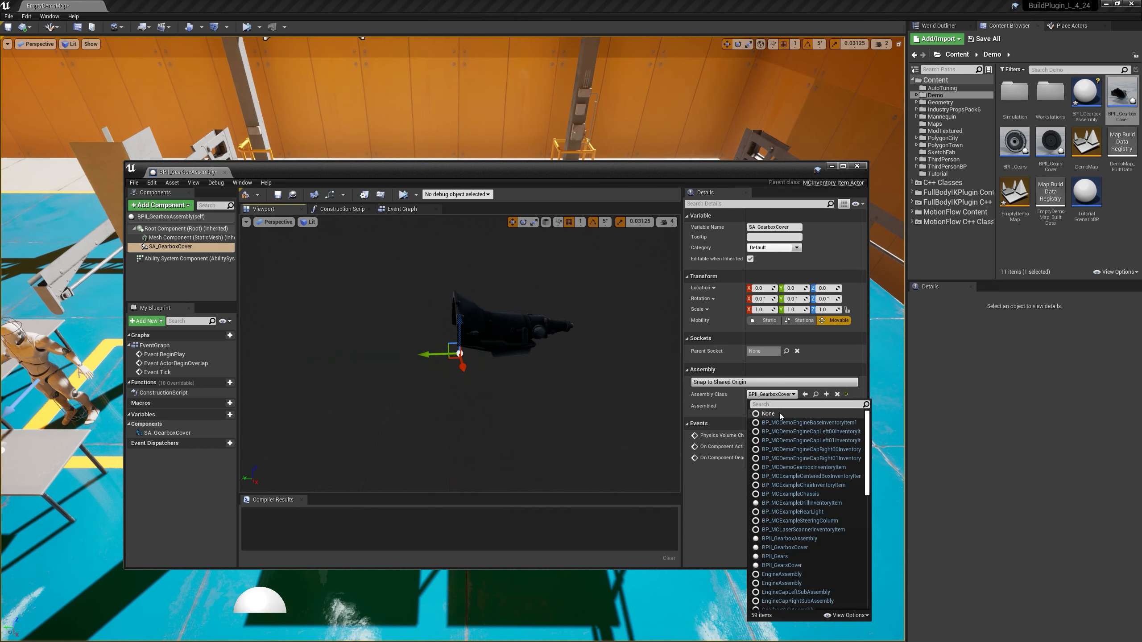
pyautogui.write('gearboxcover')
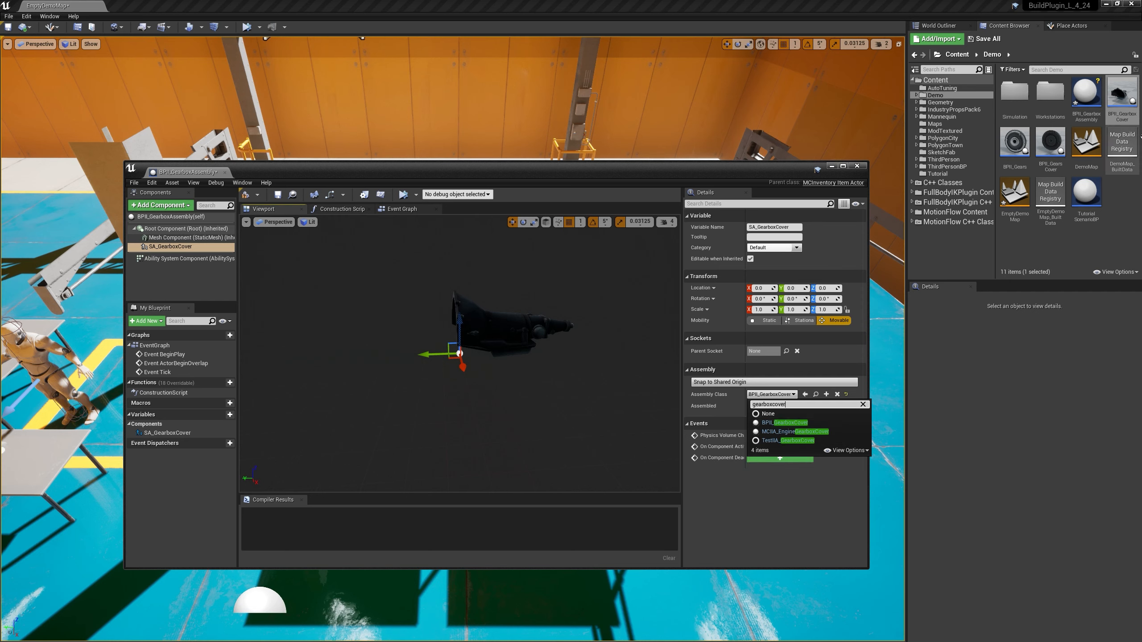
pyautogui.click(785, 423)
# Duplicate the SA_GearboxCover component and name the copy SA_Gears.
pyautogui.click(178, 247)
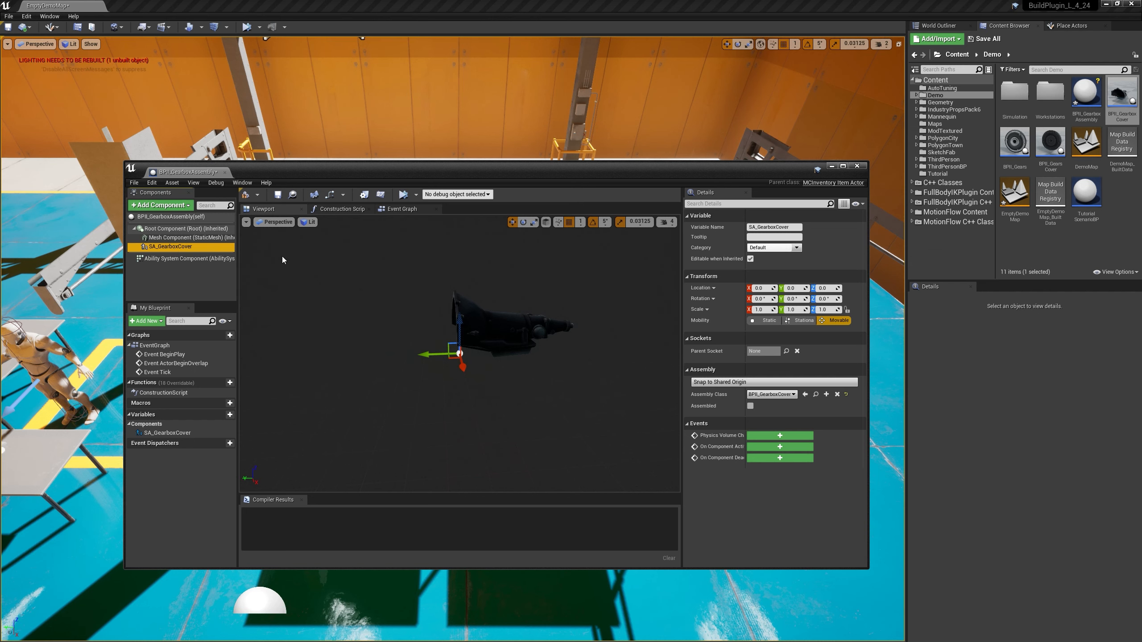
pyautogui.hotkey('ctrl', 'w')
pyautogui.write('SA_GearboxCov')
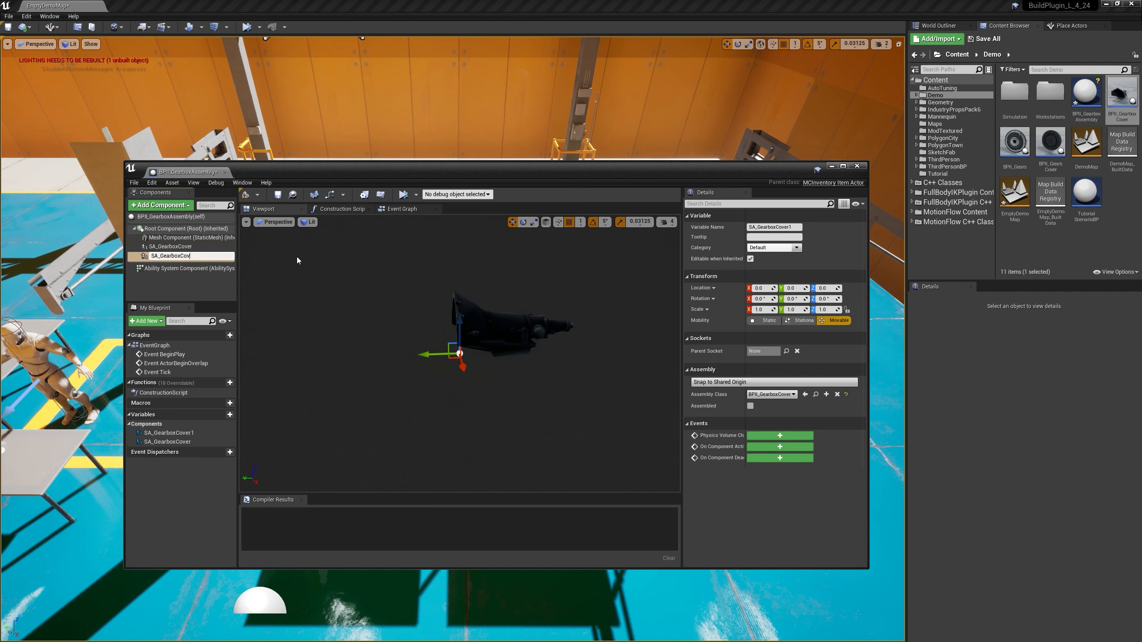
pyautogui.press('BackSpace')
pyautogui.press('BackSpace')
pyautogui.press('BackSpace')
pyautogui.write('s')
pyautogui.press('Return')
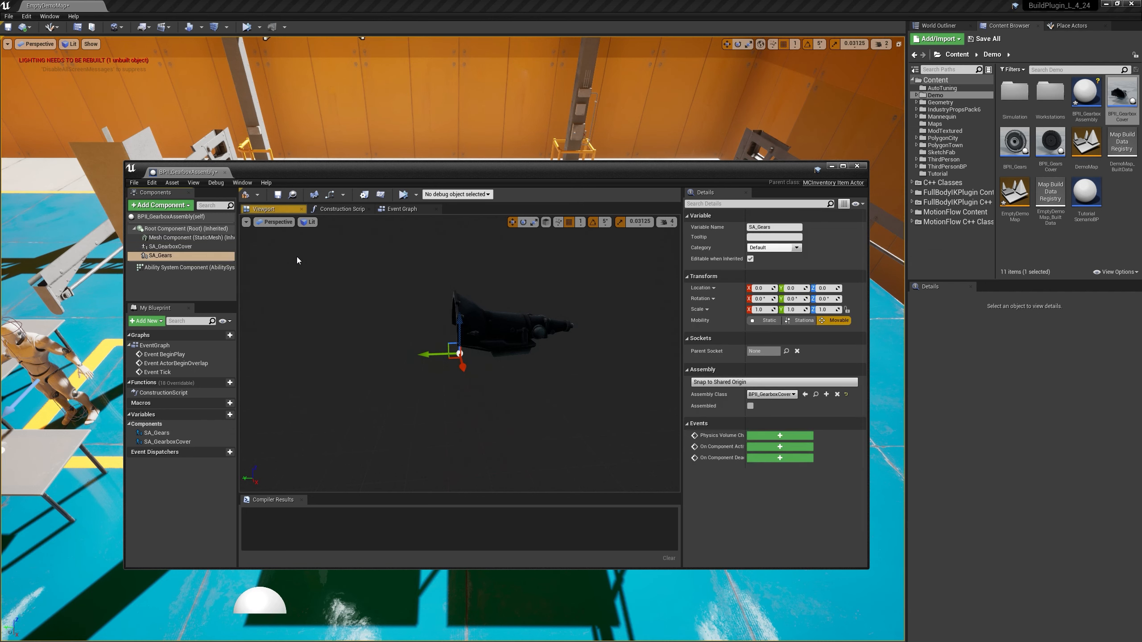
# Duplicate the SA_Gears component and name the copy SA_GearsCover.
pyautogui.hotkey('ctrl', 'w')
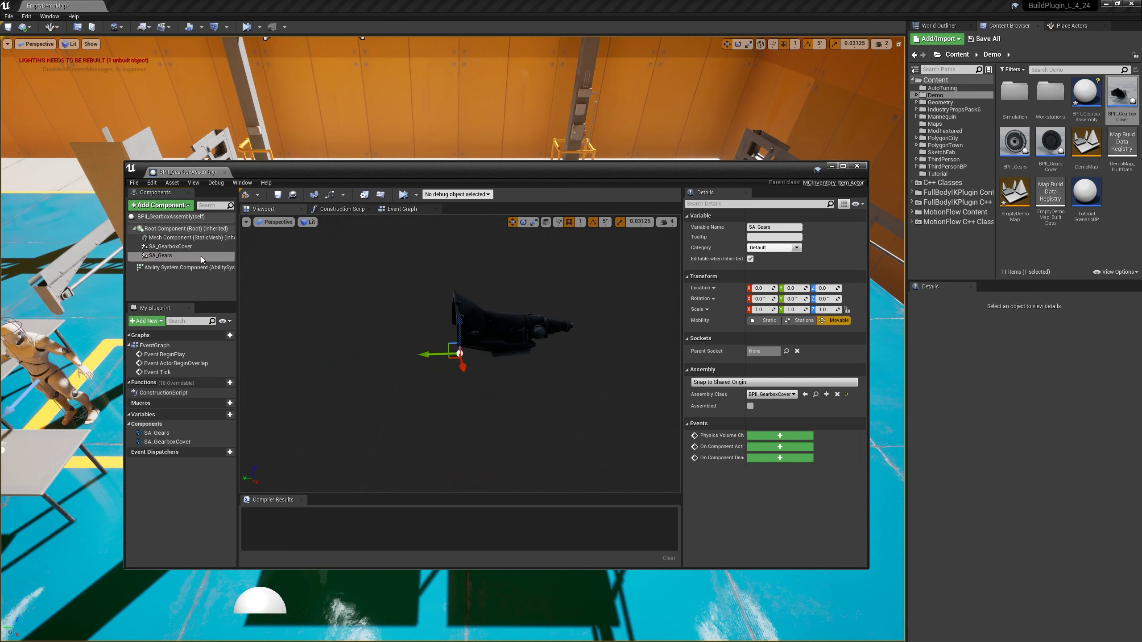
pyautogui.write('SA_GearsC')
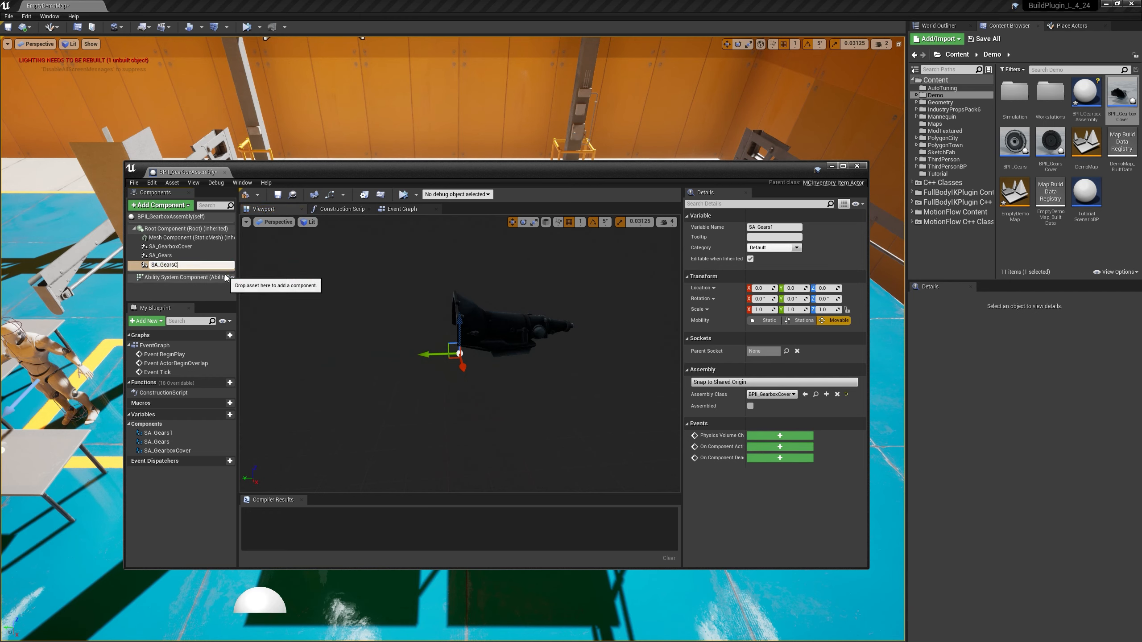
pyautogui.write('over')
pyautogui.press('Return')
# Set the assembly class of the SA_Gears component to BPII_Gears.
pyautogui.click(205, 258)
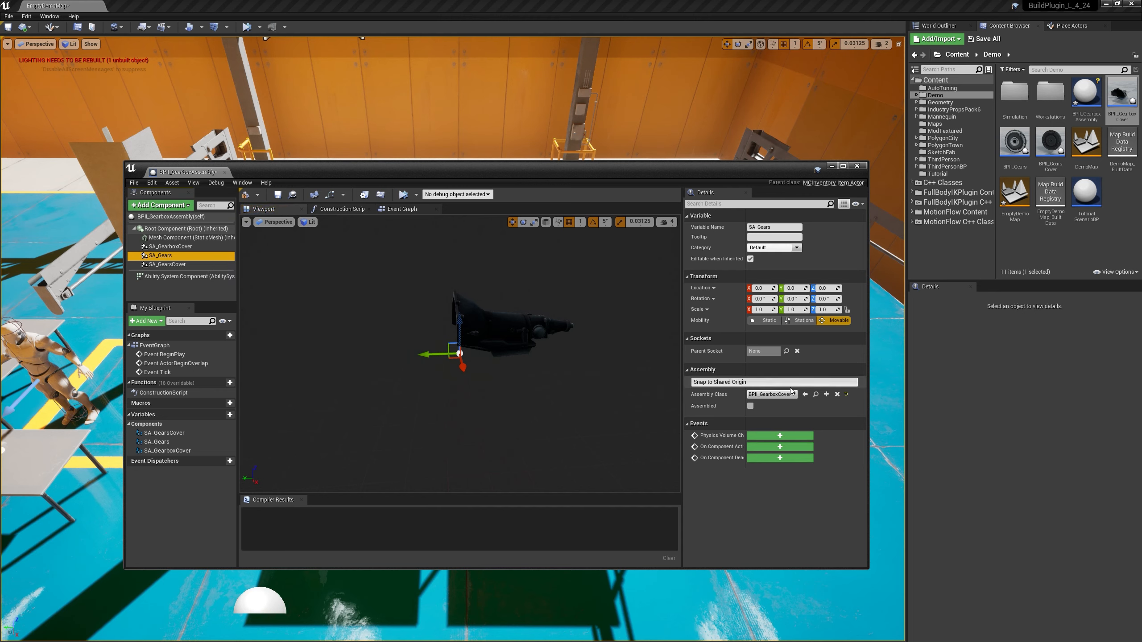
pyautogui.click(774, 396)
pyautogui.write('gears')
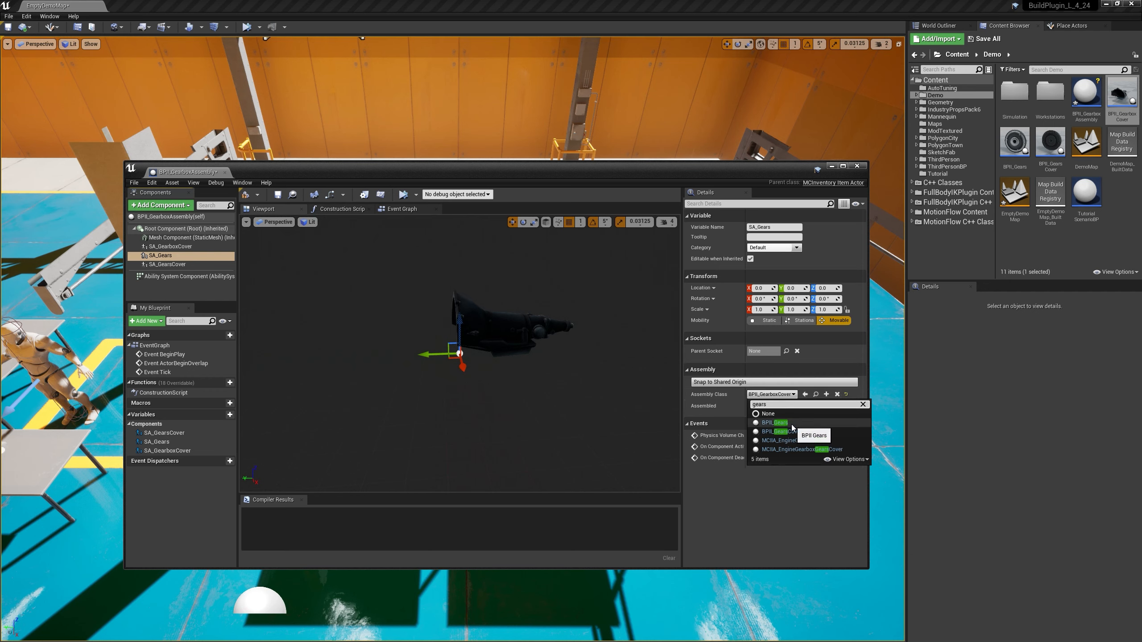
pyautogui.click(778, 423)
# Set the assembly class of SA_GearsCover to BPII_GearsCover and check the assembled gearbox from several sides.
pyautogui.click(168, 264)
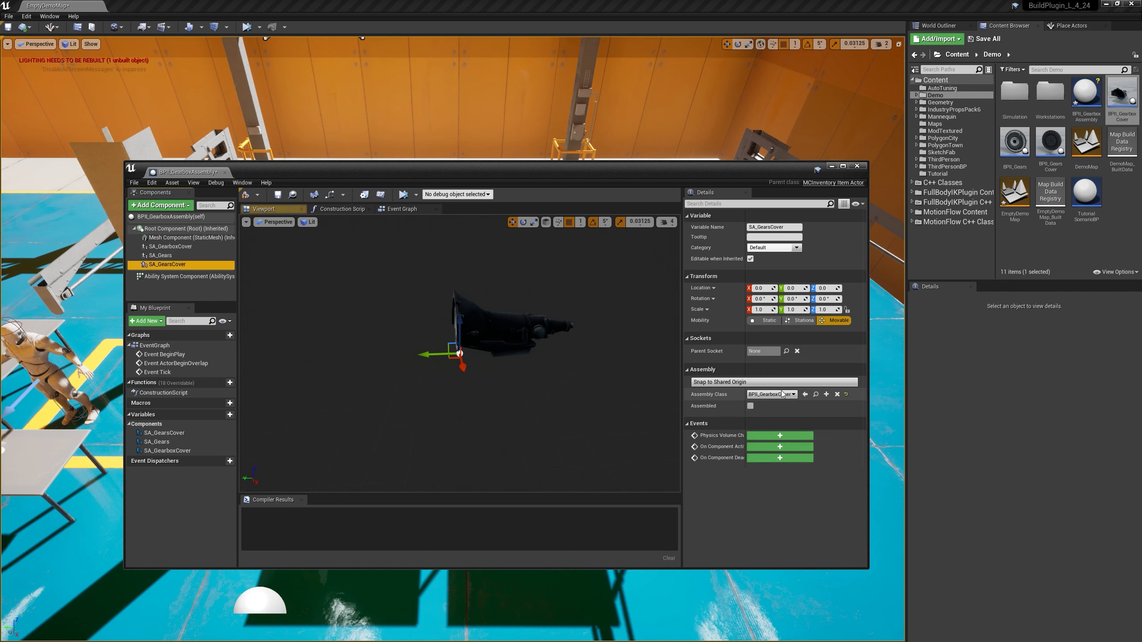
pyautogui.click(780, 394)
pyautogui.write('gearscover')
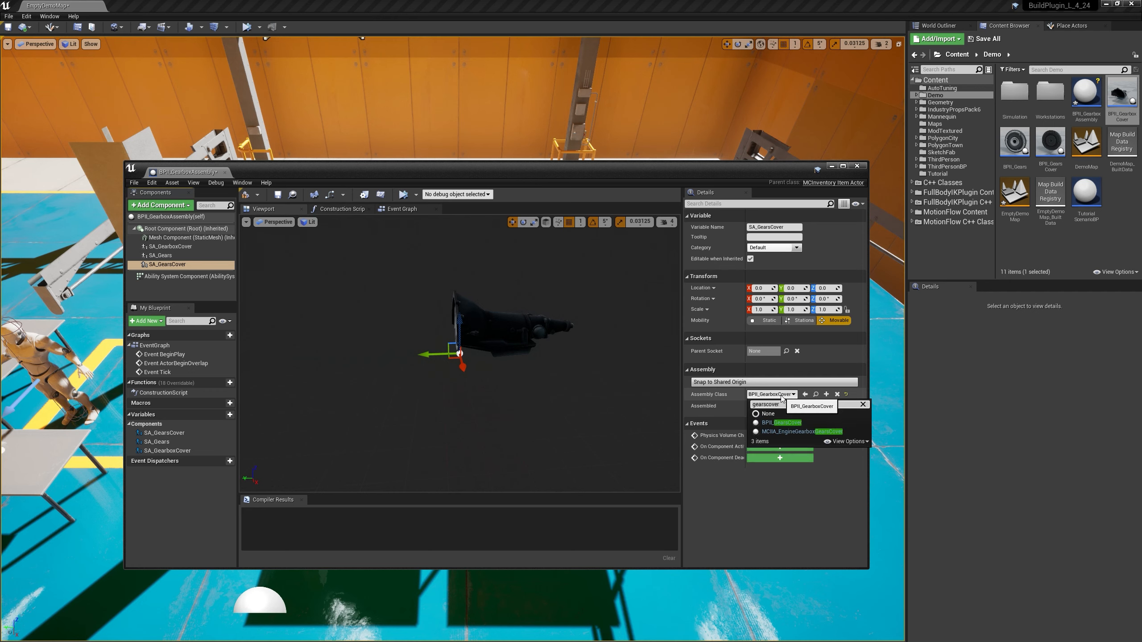
pyautogui.click(782, 423)
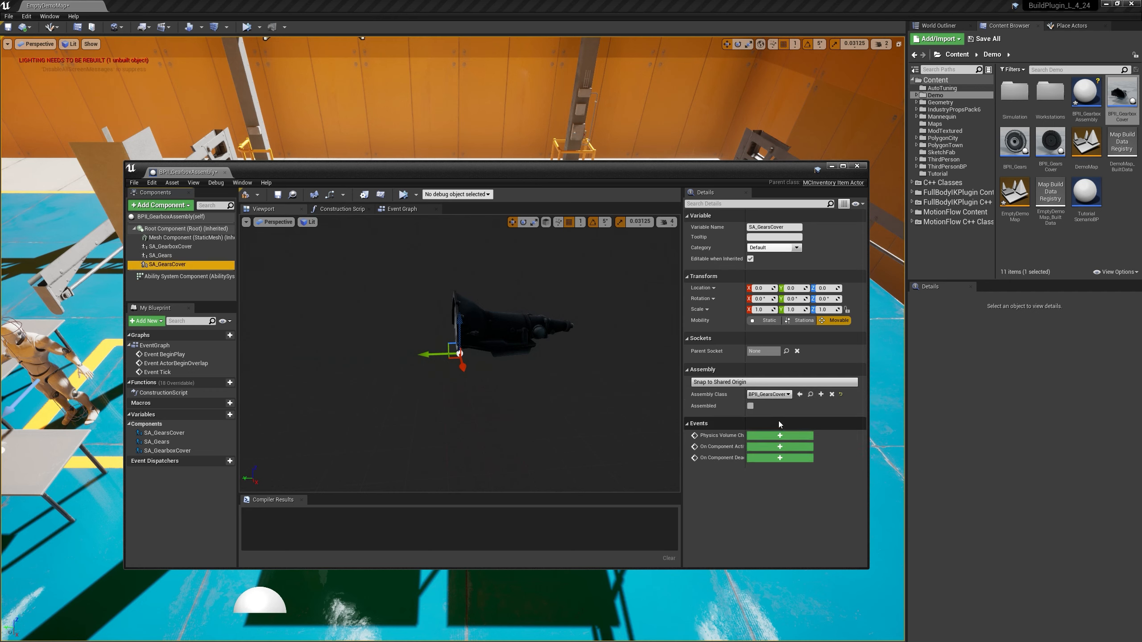
pyautogui.keyDown('alt'); pyautogui.moveTo(539, 359); pyautogui.dragTo(459, 387); pyautogui.keyUp('alt')
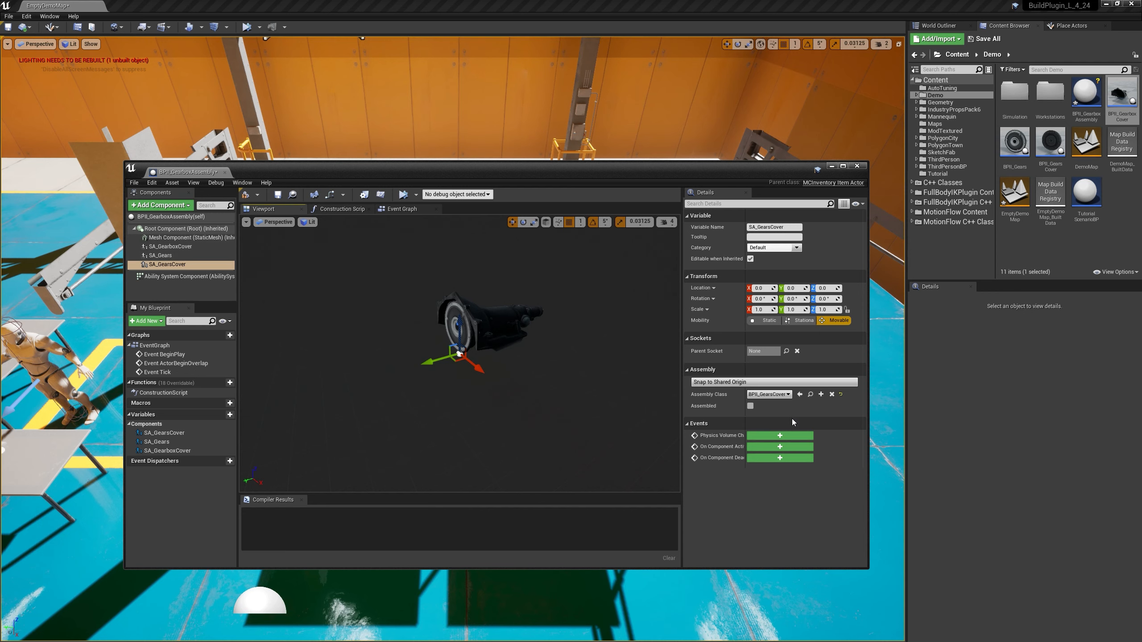
pyautogui.keyDown('alt'); pyautogui.moveTo(550, 391); pyautogui.dragTo(610, 358); pyautogui.keyUp('alt')
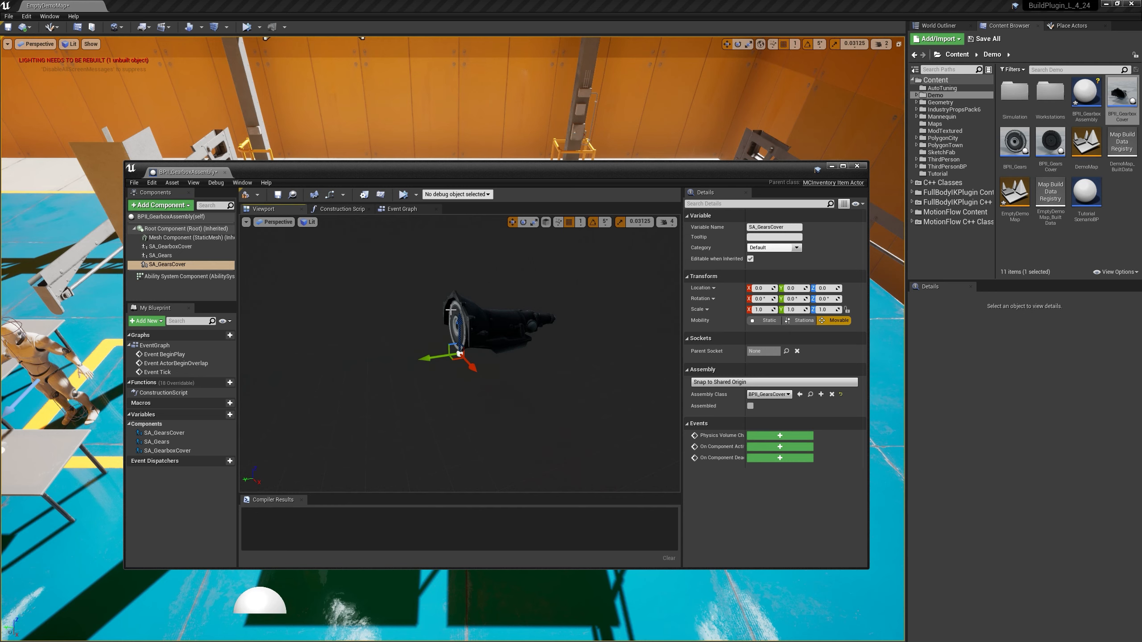
pyautogui.keyDown('alt'); pyautogui.moveTo(439, 325); pyautogui.dragTo(669, 385); pyautogui.keyUp('alt')
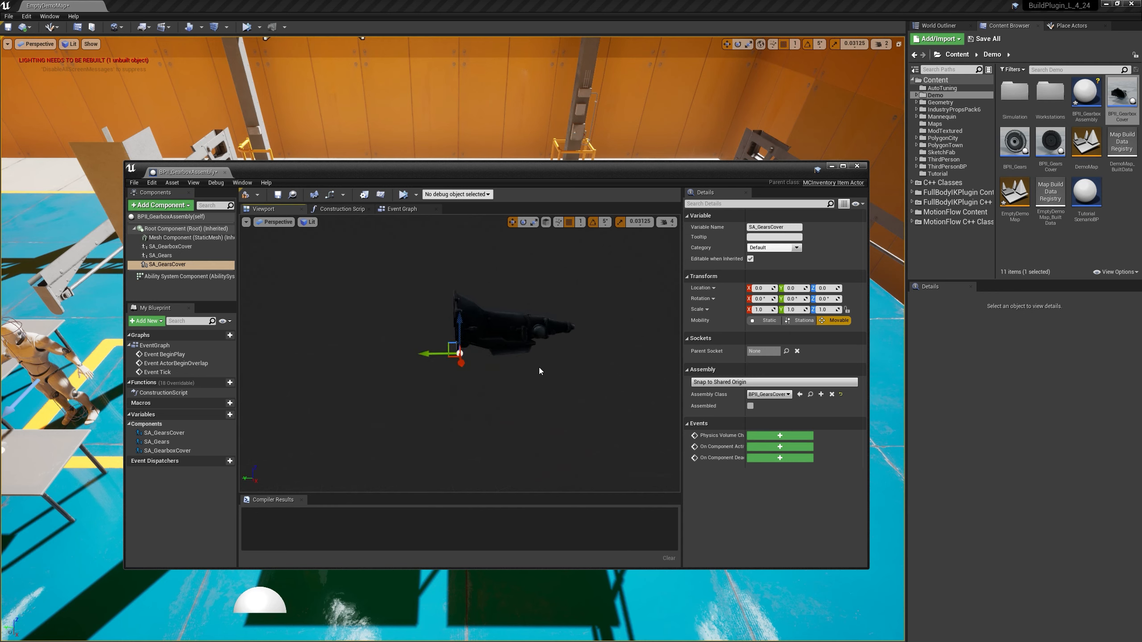
# Compile and save the BPII_GearboxAssembly blueprint, and close its editor.
pyautogui.keyDown('alt'); pyautogui.moveTo(539, 368); pyautogui.dragTo(580, 370); pyautogui.keyUp('alt')
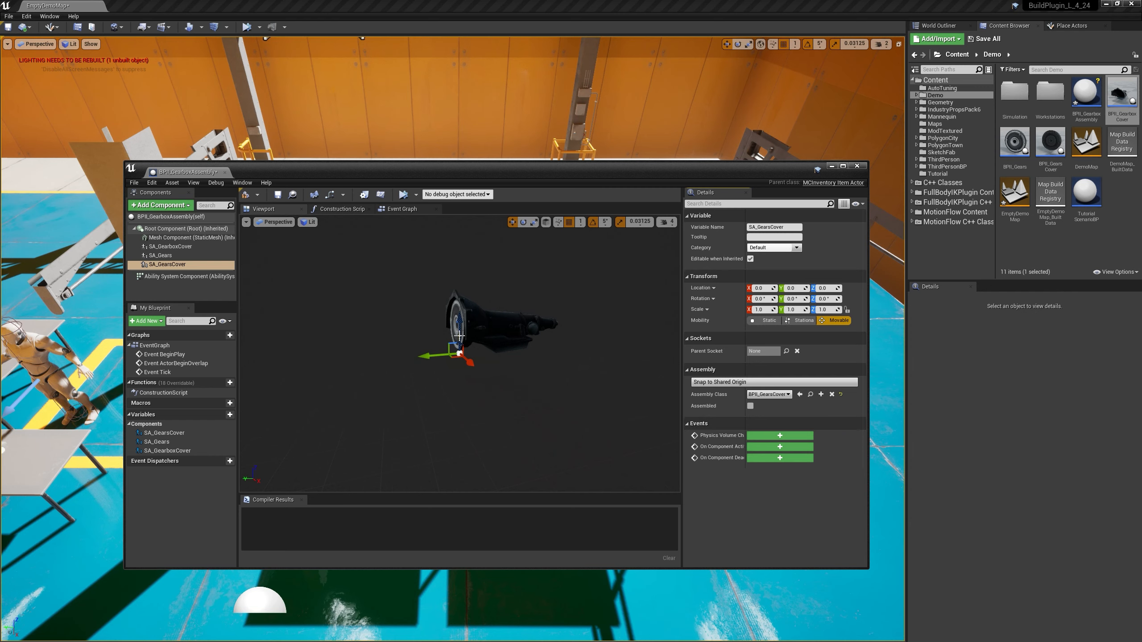
pyautogui.click(247, 197)
pyautogui.click(278, 195)
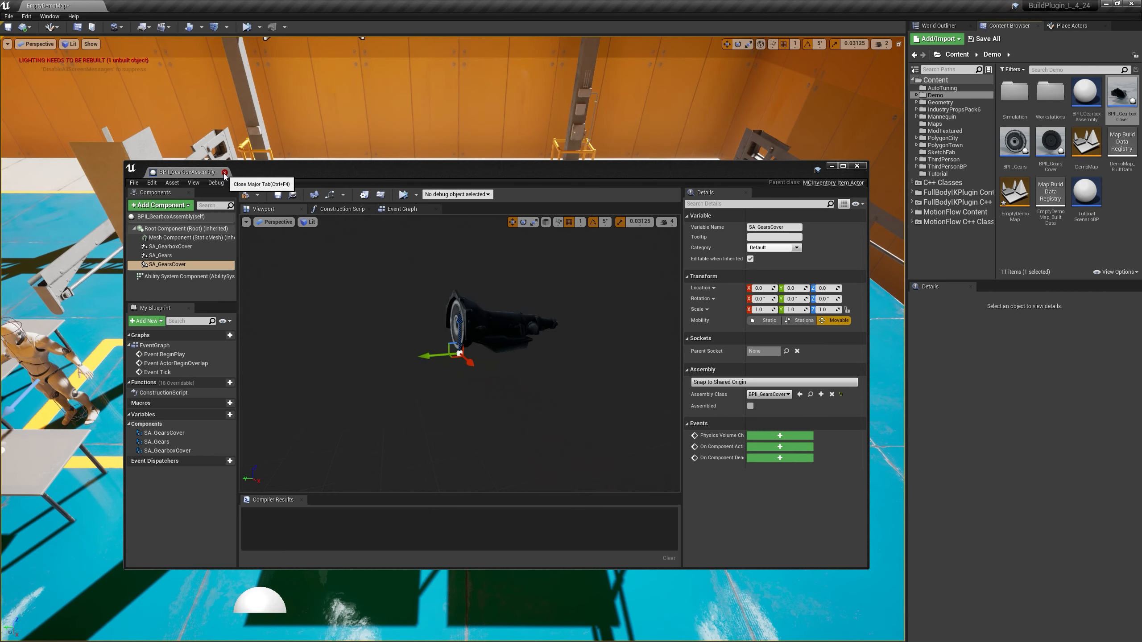
pyautogui.click(224, 172)
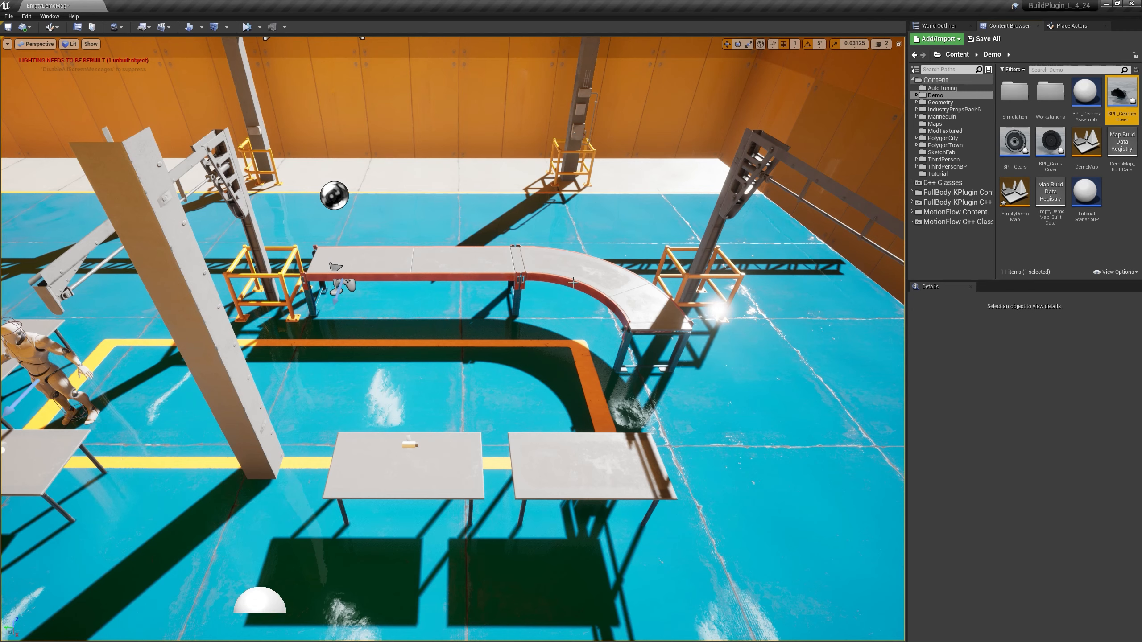
# Create an Actor blueprint in the Demo folder and name it BP_DemoEnginePlattern.
pyautogui.rightClick(1022, 242)
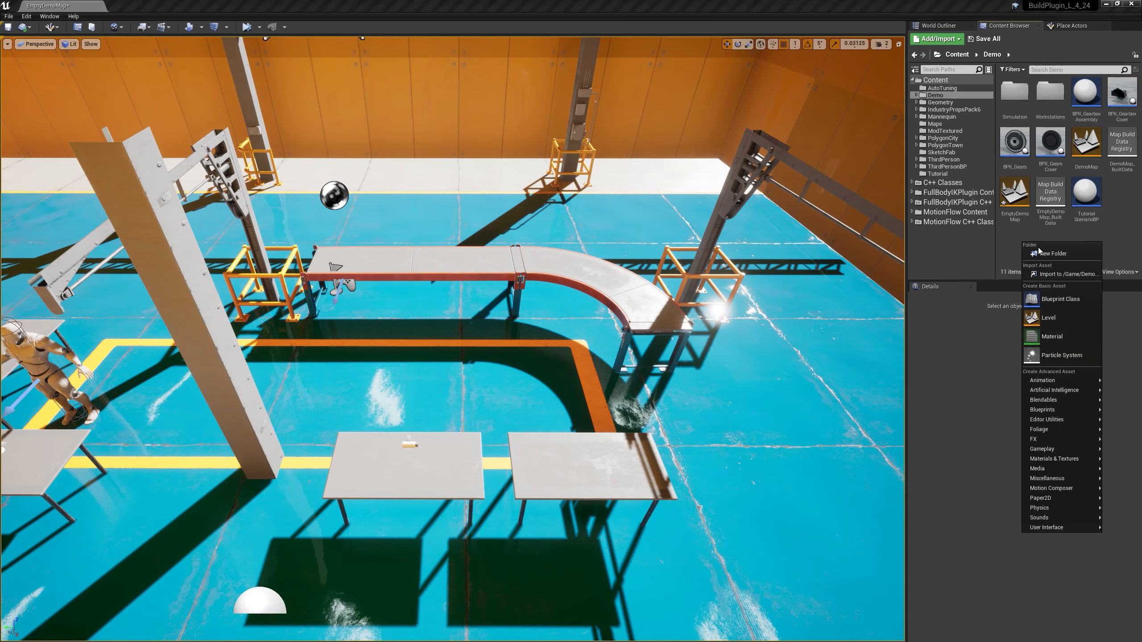
pyautogui.click(1057, 307)
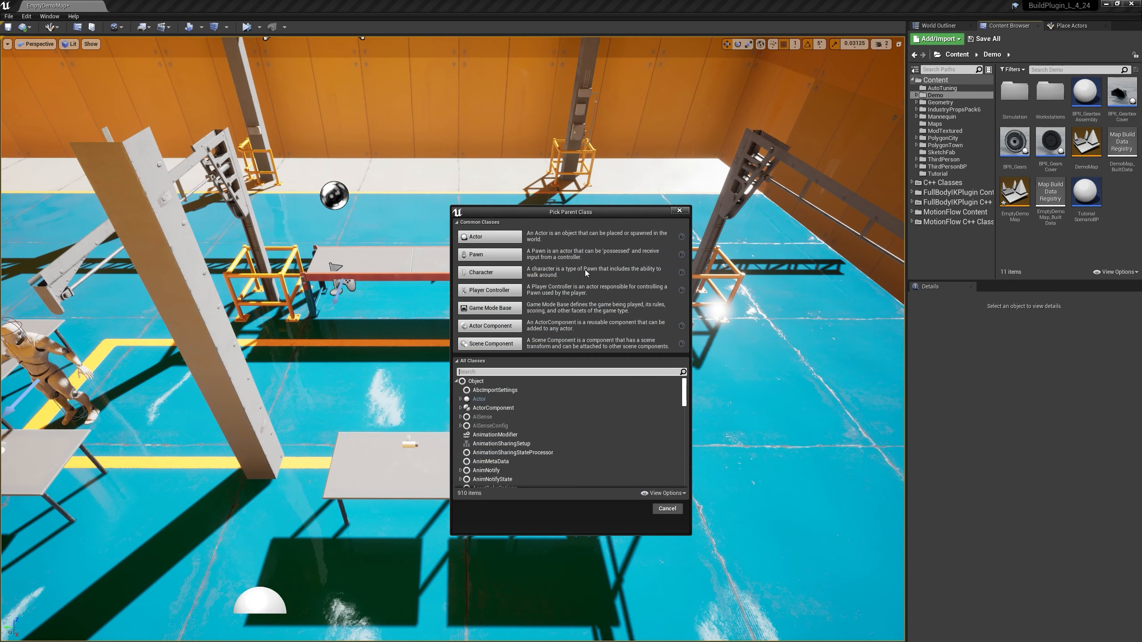
pyautogui.click(490, 239)
pyautogui.write('BP')
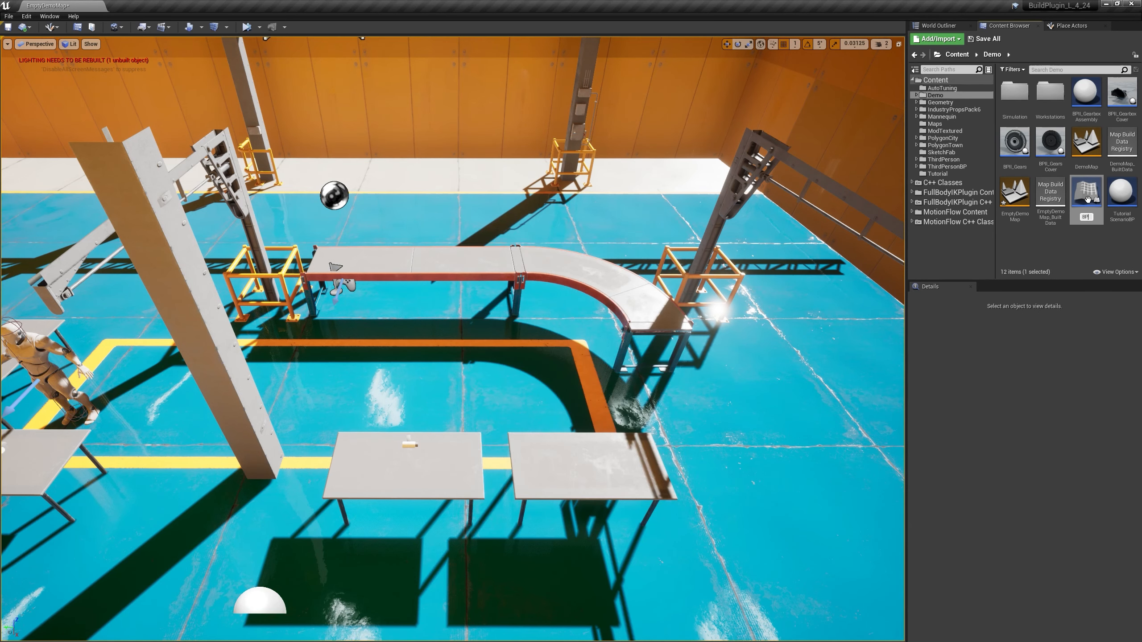
pyautogui.write('_Plattern')
pyautogui.press('Left')
pyautogui.press('Left')
pyautogui.press('Left')
pyautogui.press('Left')
pyautogui.press('Left')
pyautogui.press('Left')
pyautogui.press('Left')
pyautogui.press('Left')
pyautogui.write('DemoEngine')
pyautogui.press('Return')
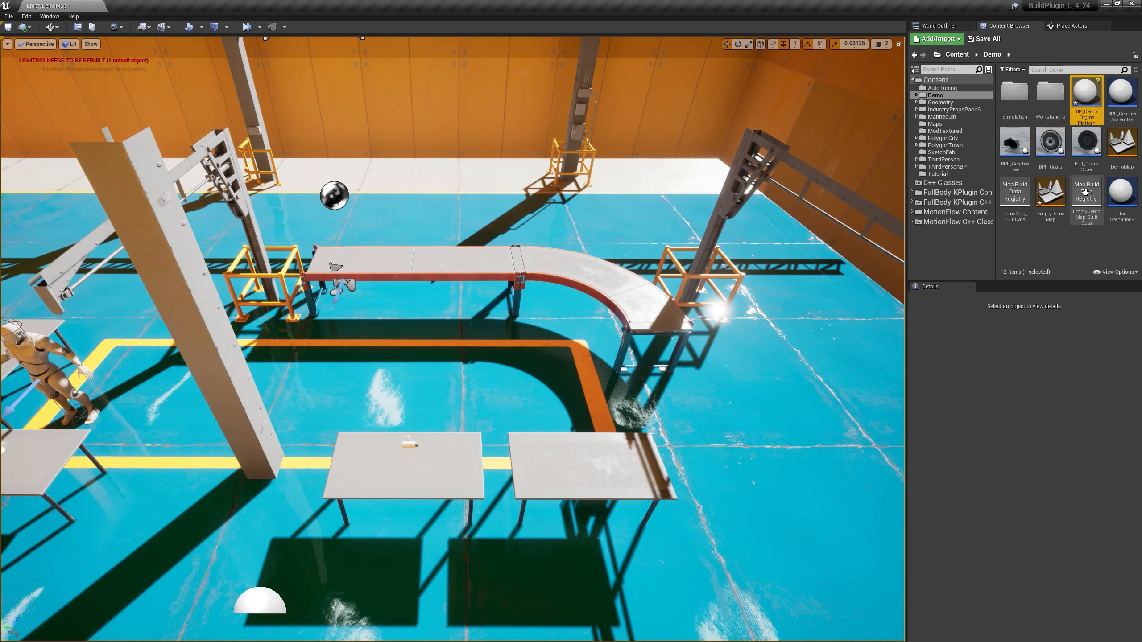
# Open the BP_DemoEnginePlattern blueprint and add a Static Mesh component to it.
pyautogui.doubleClick(1089, 114)
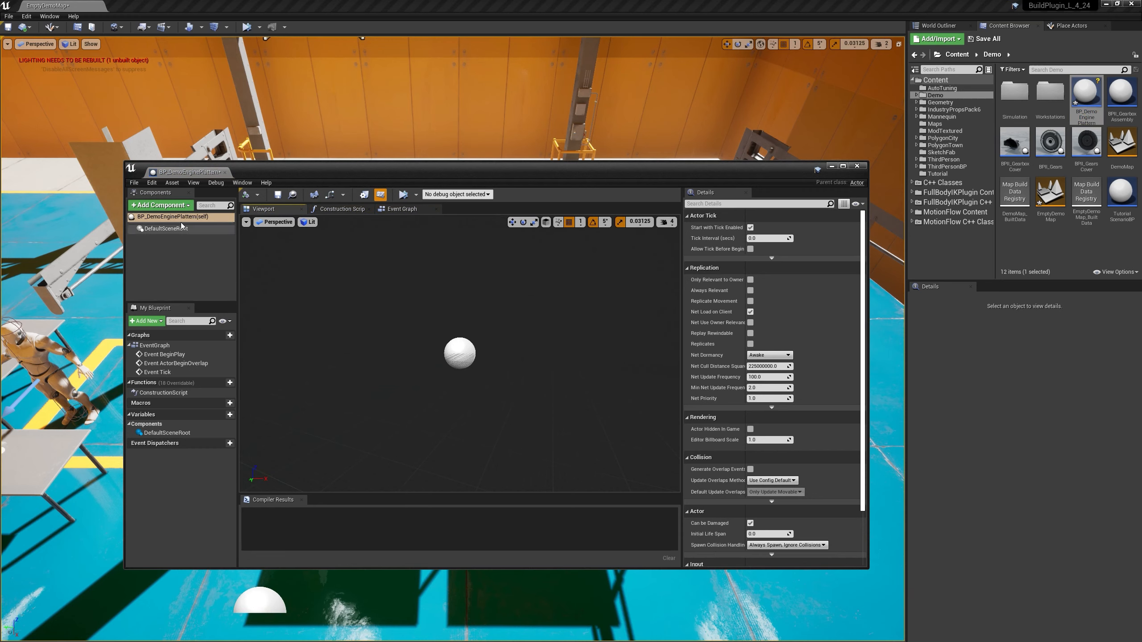
pyautogui.click(179, 207)
pyautogui.write('mesh')
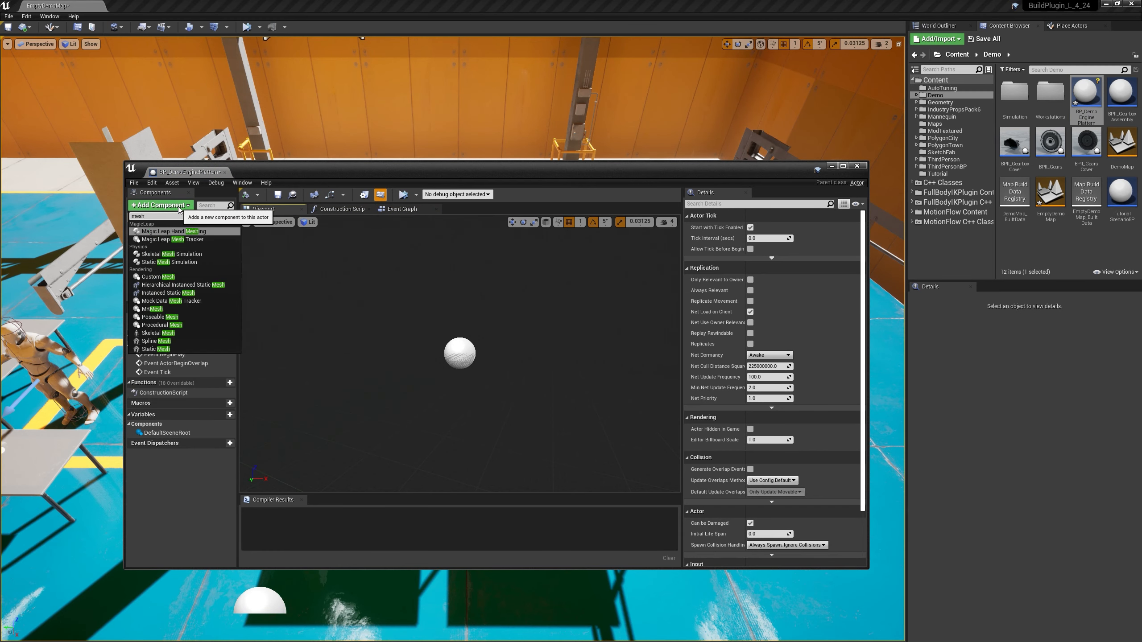
pyautogui.press('BackSpace')
pyautogui.press('BackSpace')
pyautogui.press('BackSpace')
pyautogui.press('BackSpace')
pyautogui.write('static')
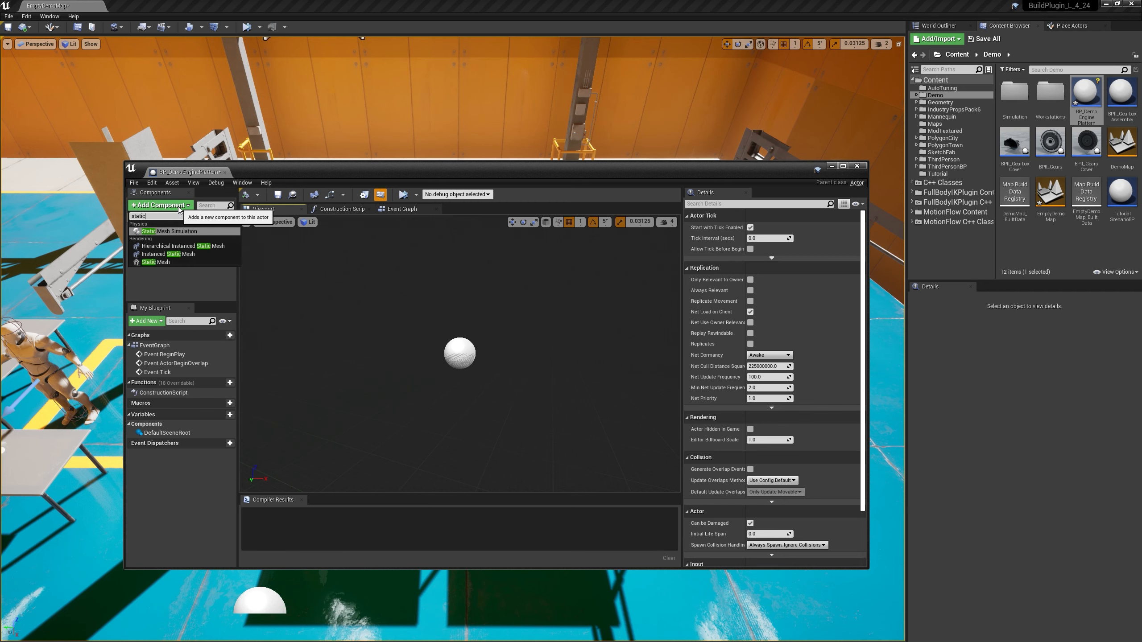
pyautogui.click(192, 259)
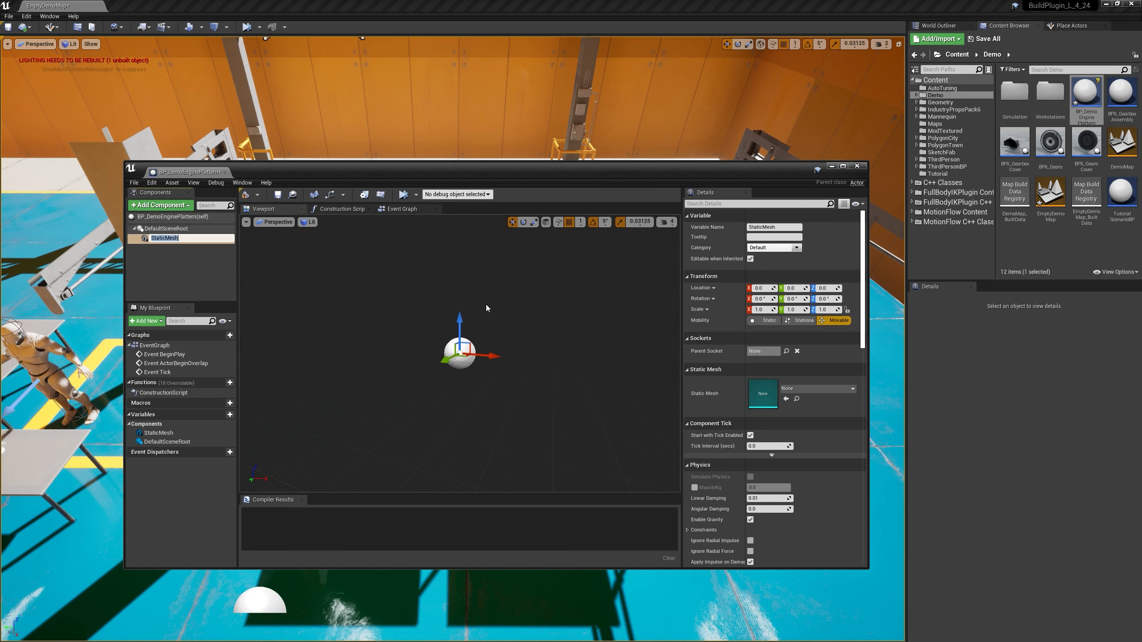
# Assign the EnginePlattern mesh to the StaticMesh component and check the plate from several angles.
pyautogui.click(833, 387)
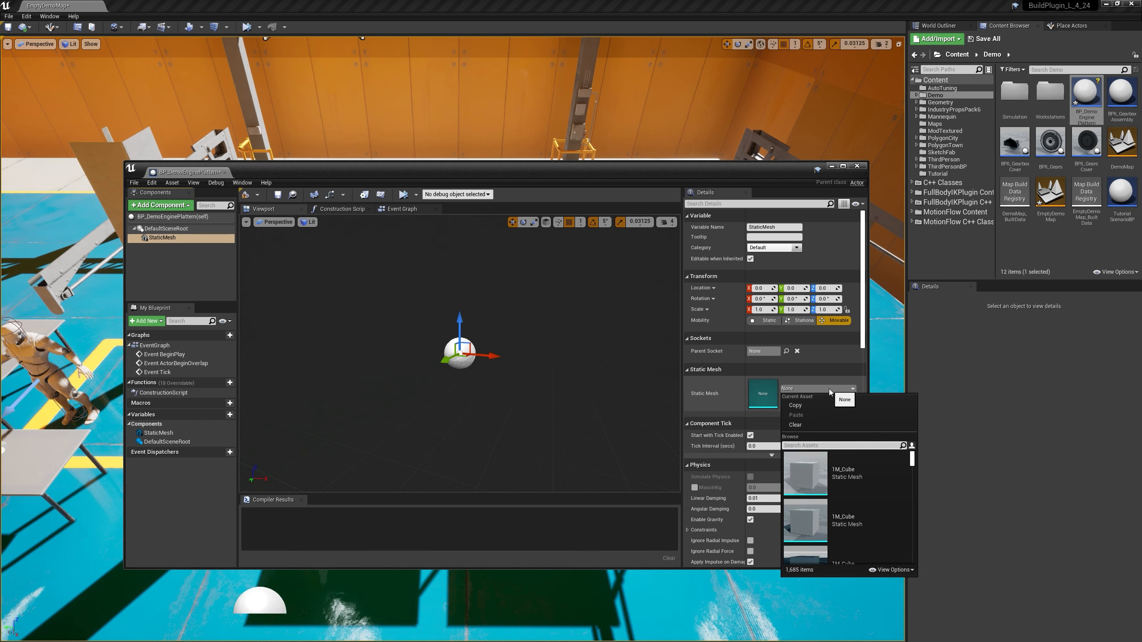
pyautogui.write('plattern')
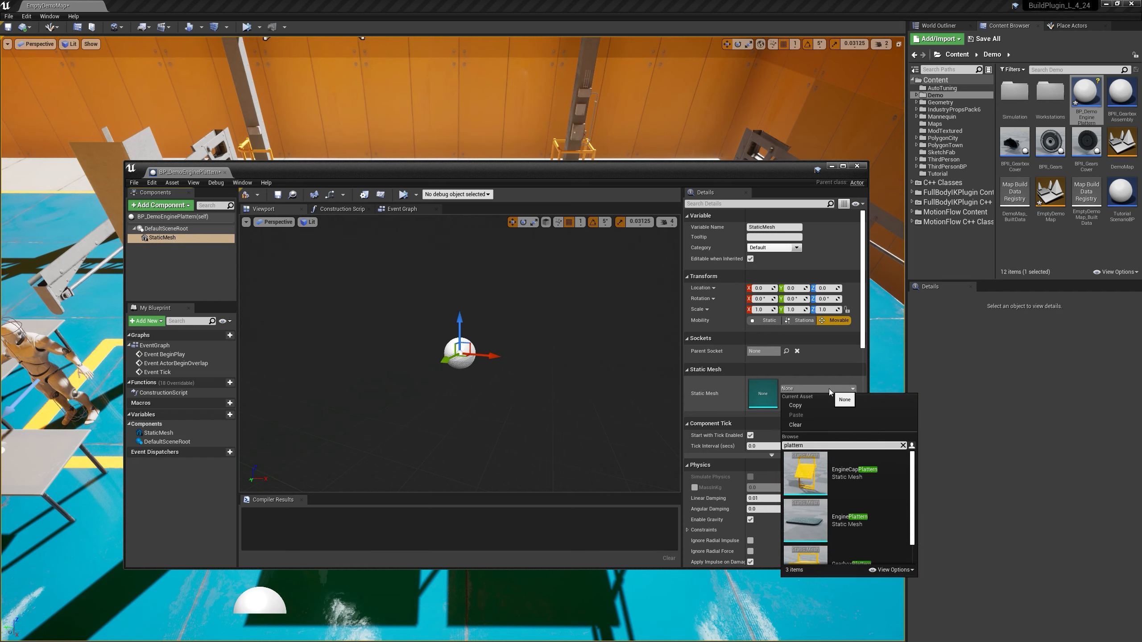
pyautogui.click(813, 527)
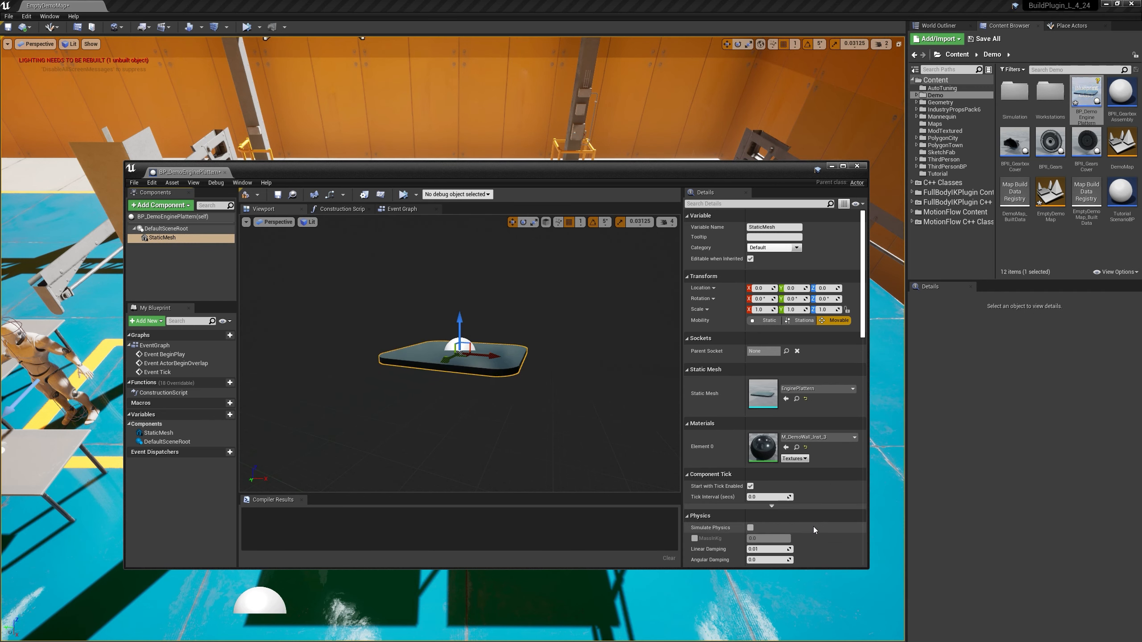
pyautogui.keyDown('alt'); pyautogui.moveTo(522, 405); pyautogui.dragTo(463, 434); pyautogui.keyUp('alt')
pyautogui.keyDown('alt'); pyautogui.moveTo(350, 371); pyautogui.dragTo(376, 398); pyautogui.keyUp('alt')
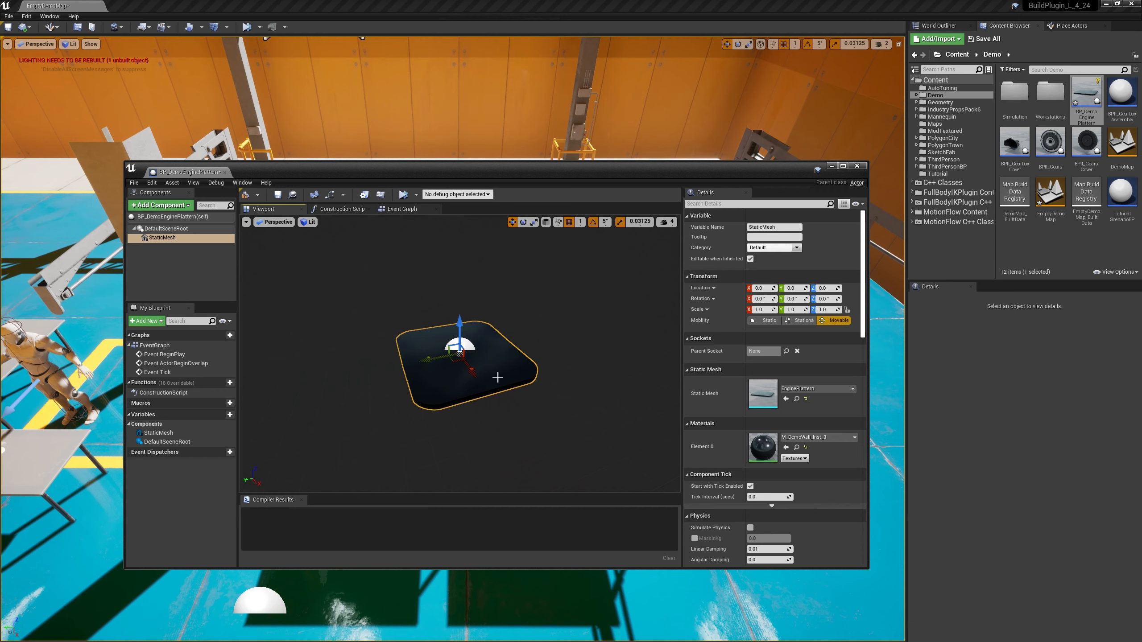
pyautogui.keyDown('alt'); pyautogui.moveTo(382, 342); pyautogui.dragTo(392, 331); pyautogui.keyUp('alt')
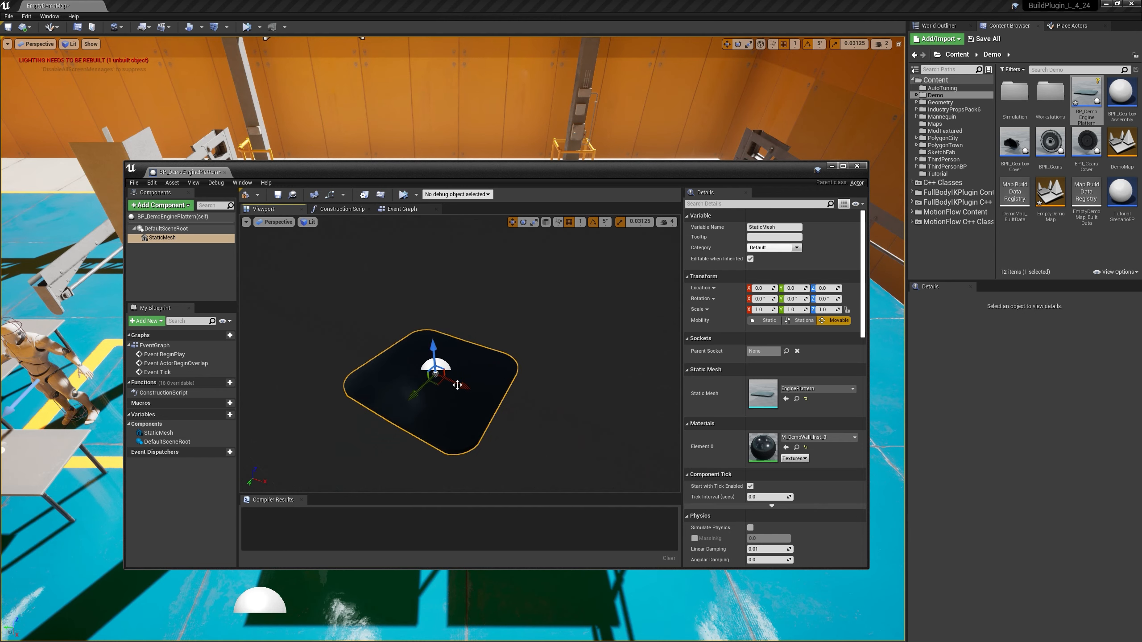
pyautogui.scroll(-3, 499, 394)
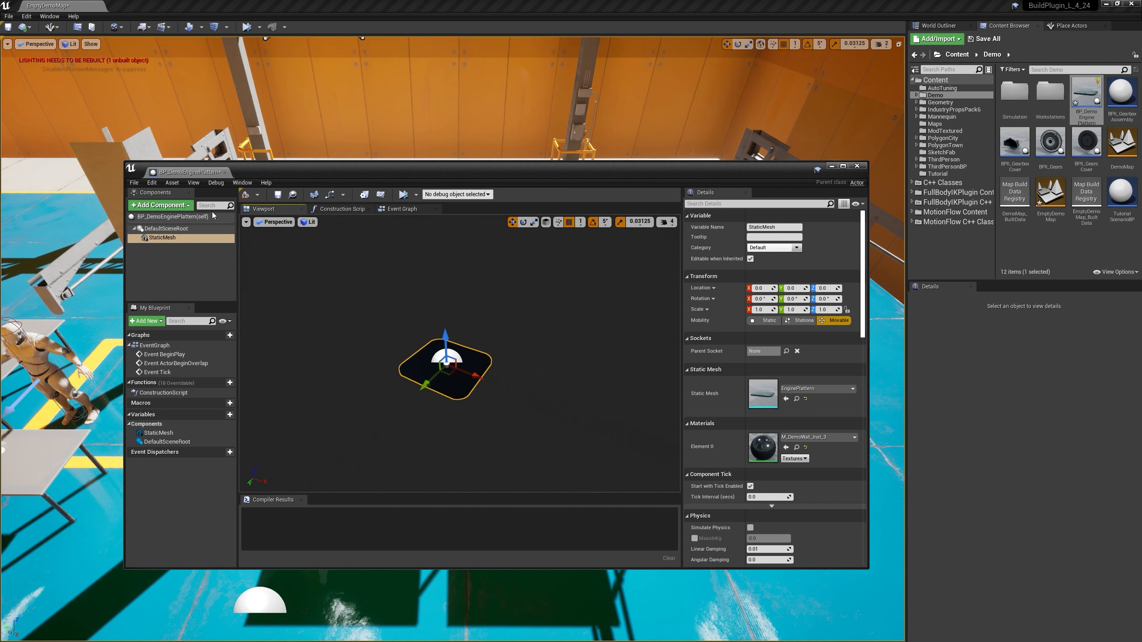
# Add an MC Sub Assembly component under StaticMesh and name it SA_Engine.
pyautogui.click(184, 210)
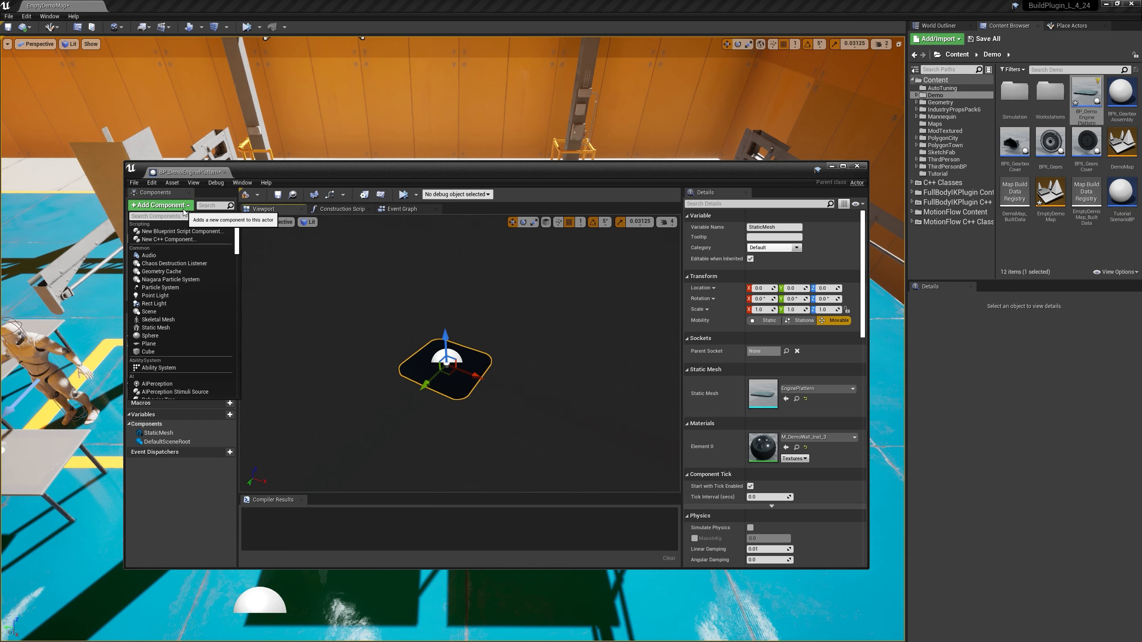
pyautogui.write('mc sa')
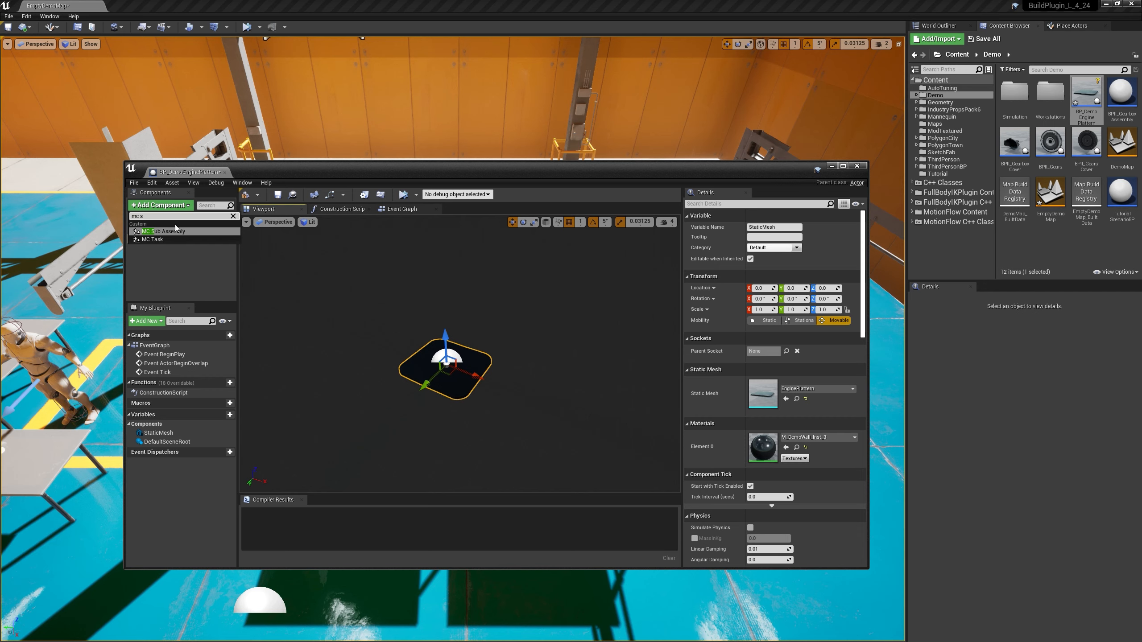
pyautogui.click(177, 231)
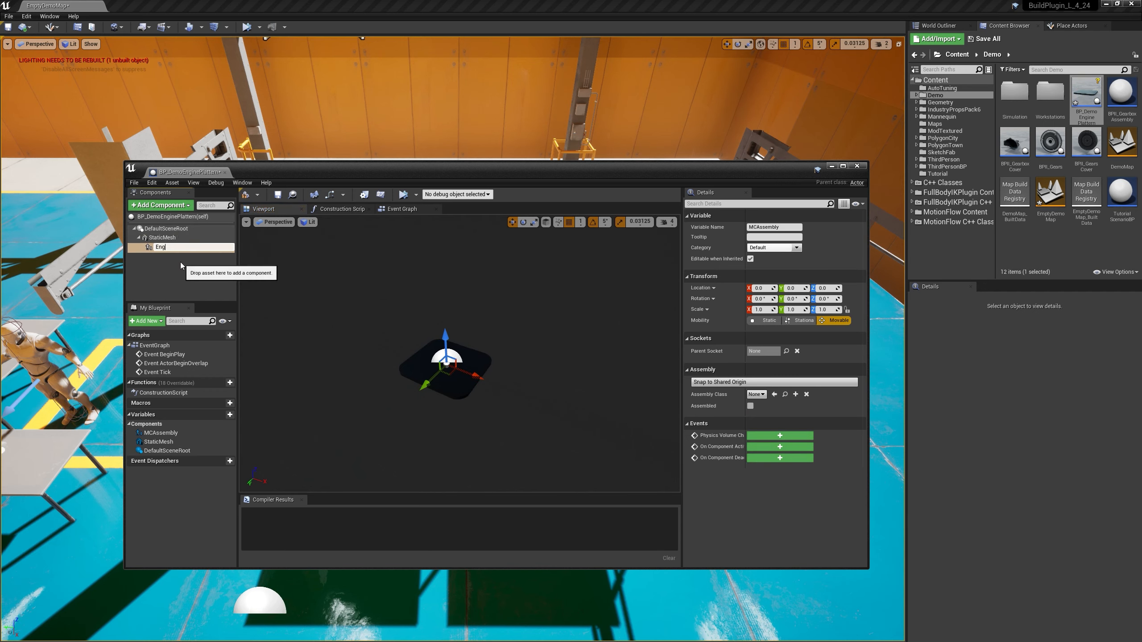
pyautogui.press('BackSpace')
pyautogui.press('BackSpace')
pyautogui.press('BackSpace')
pyautogui.press('BackSpace')
pyautogui.press('BackSpace')
pyautogui.write('SA_EngineA')
pyautogui.press('BackSpace')
pyautogui.press('Return')
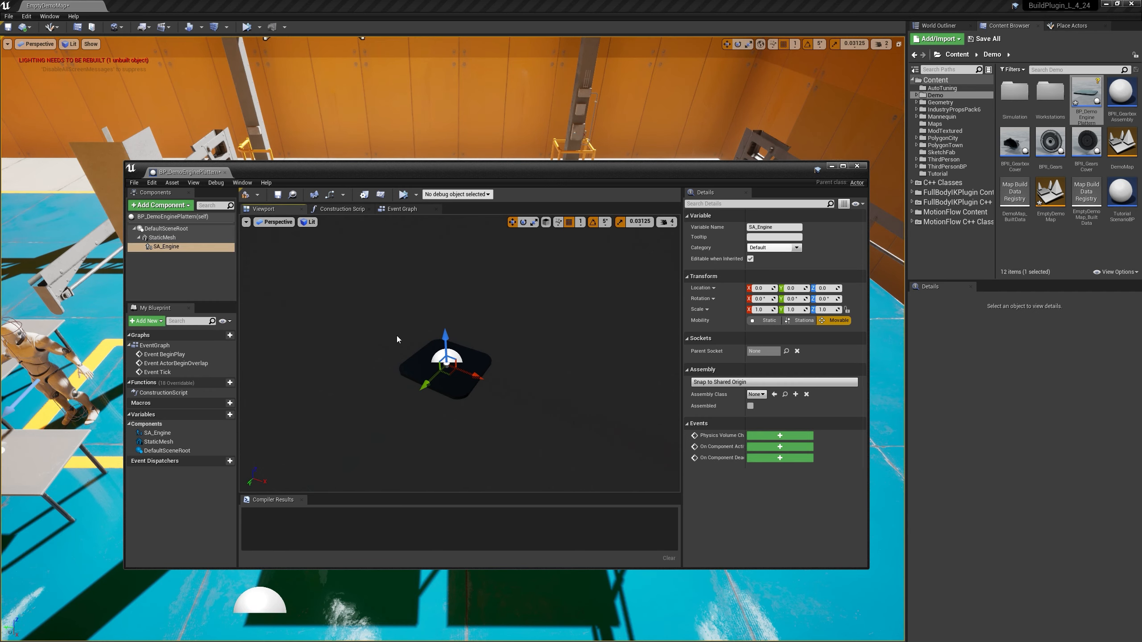
# Duplicate the SA_Engine component and name the copy SA_GearboxAssembly.
pyautogui.click(182, 259)
pyautogui.click(180, 250)
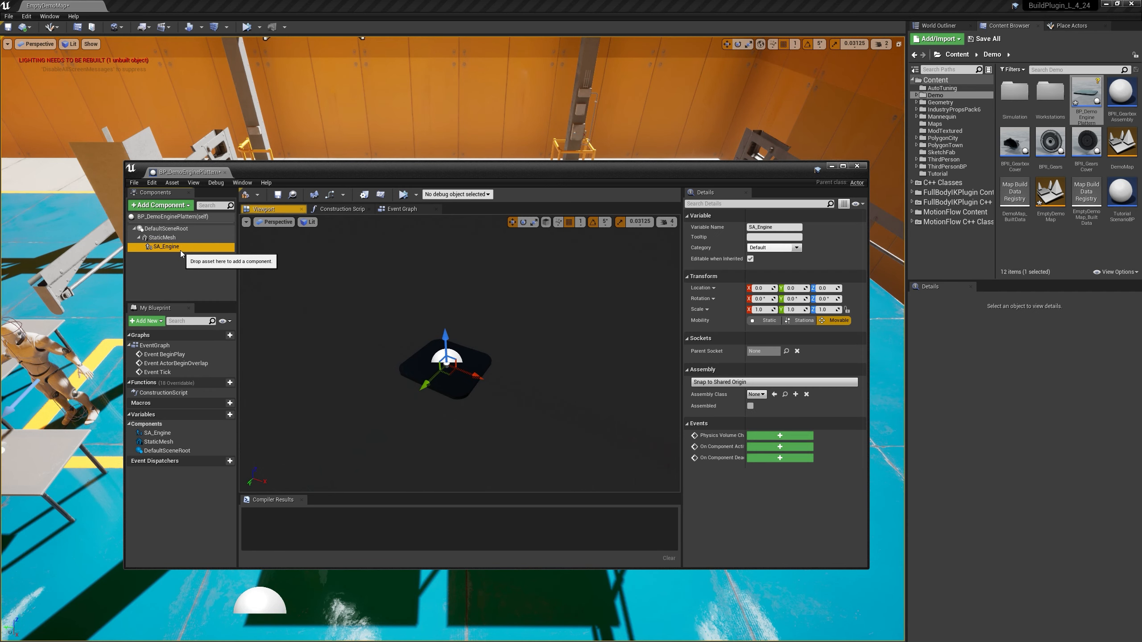
pyautogui.hotkey('ctrl', 'w')
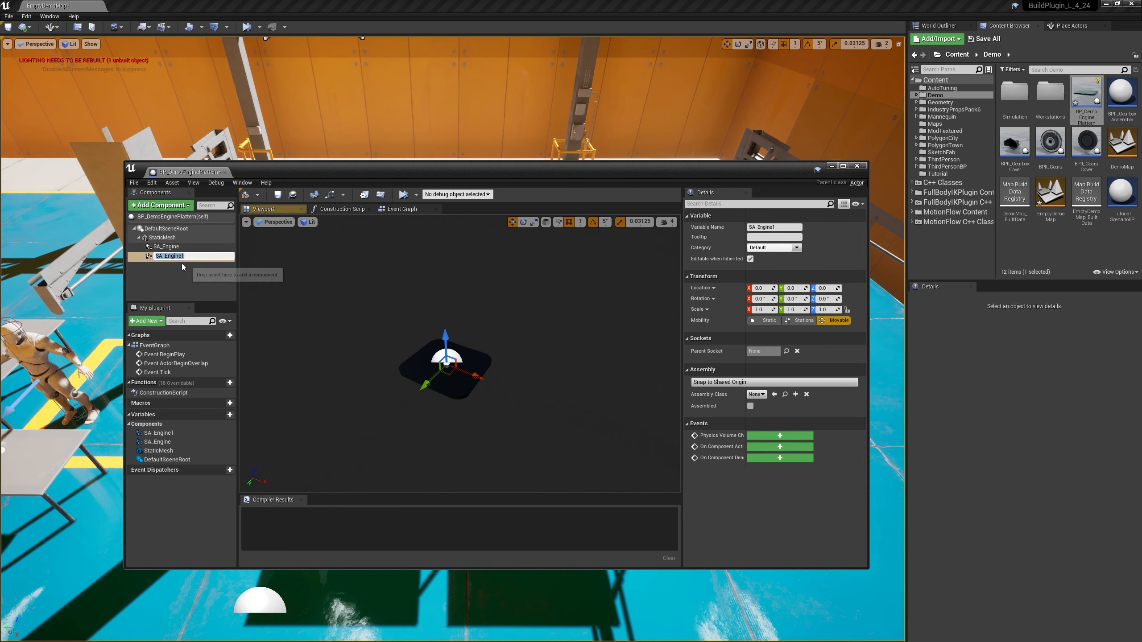
pyautogui.write('SA_')
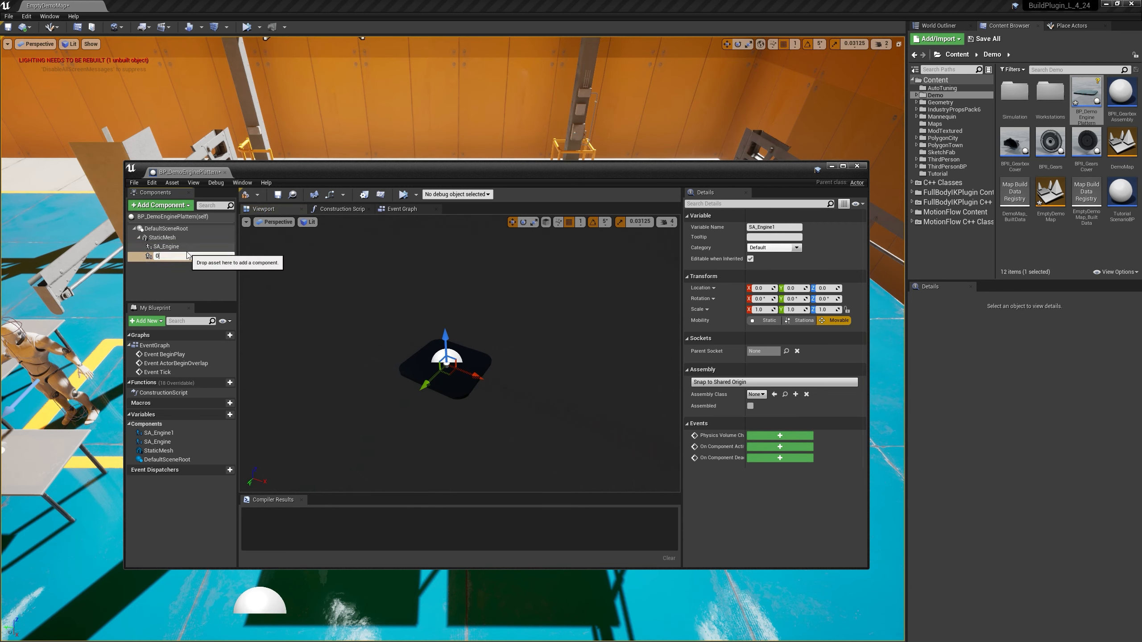
pyautogui.write('GearboxAssembly')
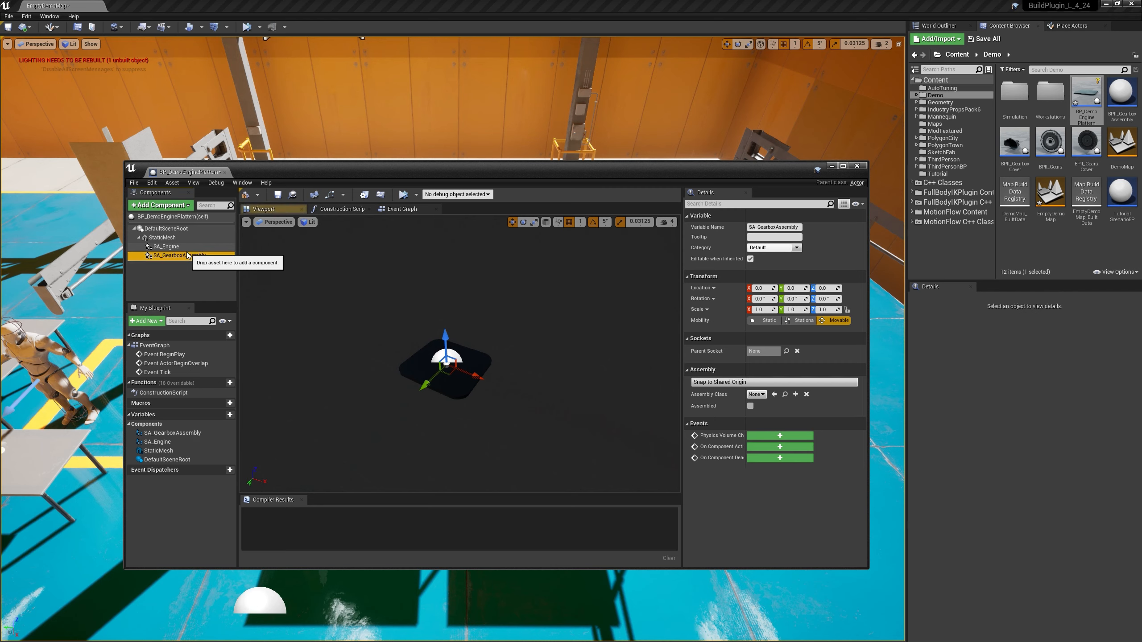
pyautogui.press('Return')
# Set the assembly class of SA_GearboxAssembly to BPII_GearboxAssembly and check the gearbox on the plate.
pyautogui.click(216, 259)
pyautogui.click(171, 246)
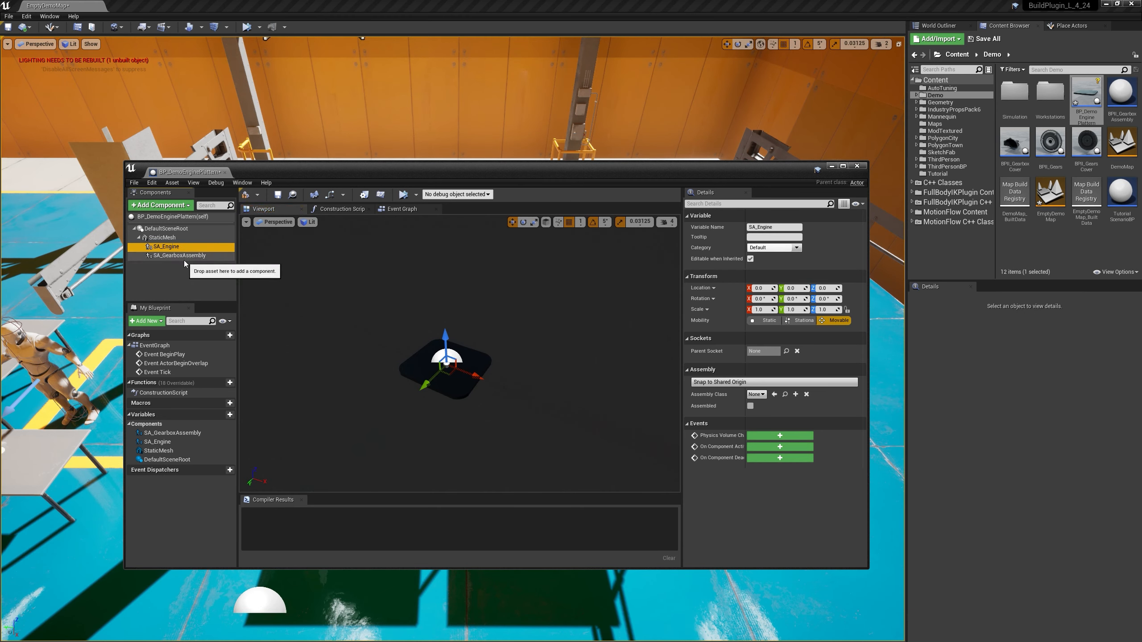
pyautogui.click(191, 256)
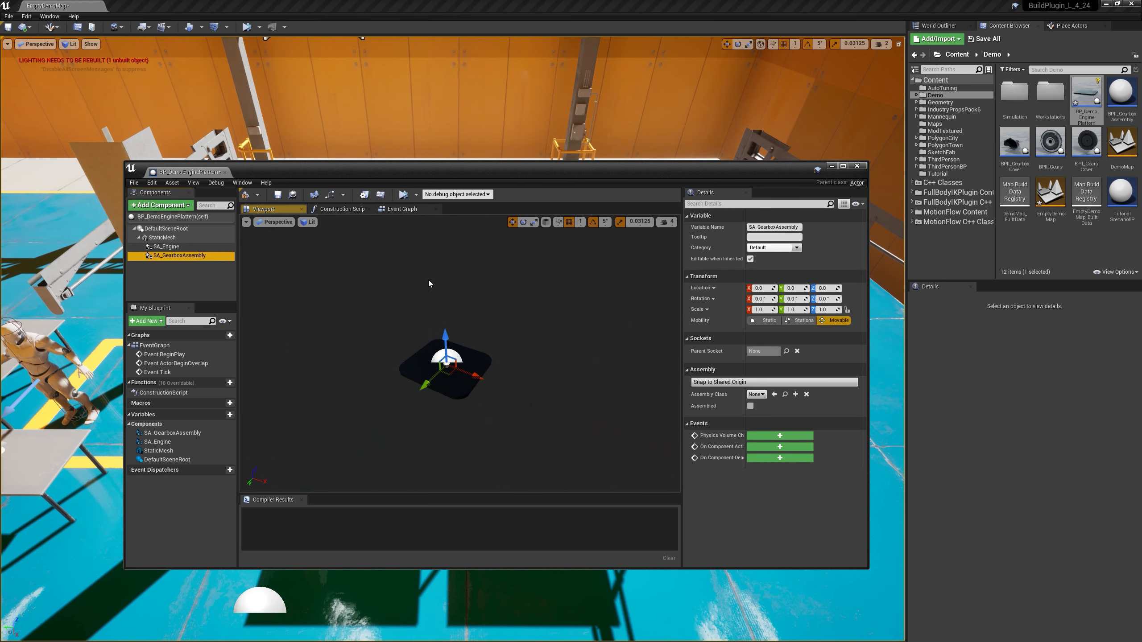
pyautogui.click(756, 394)
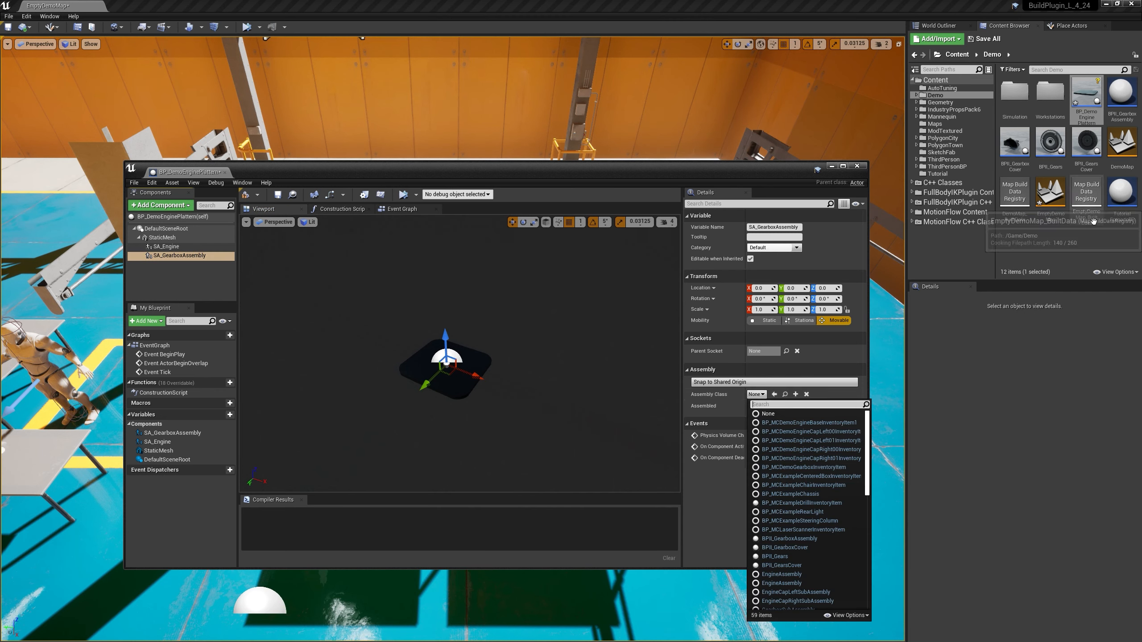
pyautogui.moveTo(1122, 96); pyautogui.dragTo(759, 401)
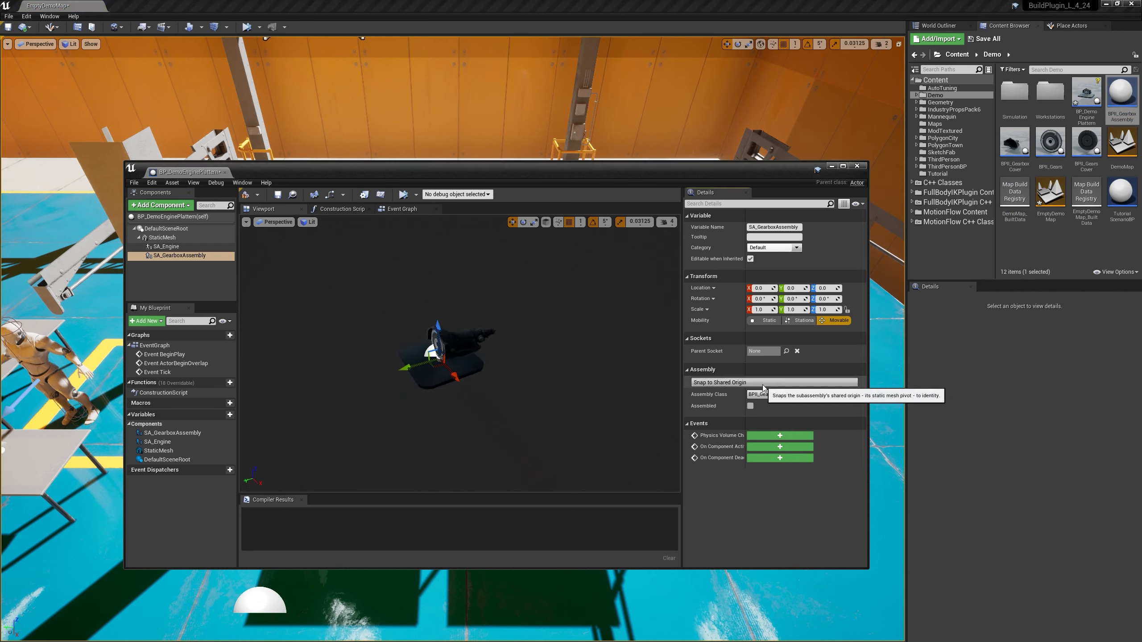
pyautogui.keyDown('alt'); pyautogui.moveTo(464, 352); pyautogui.dragTo(269, 337); pyautogui.keyUp('alt')
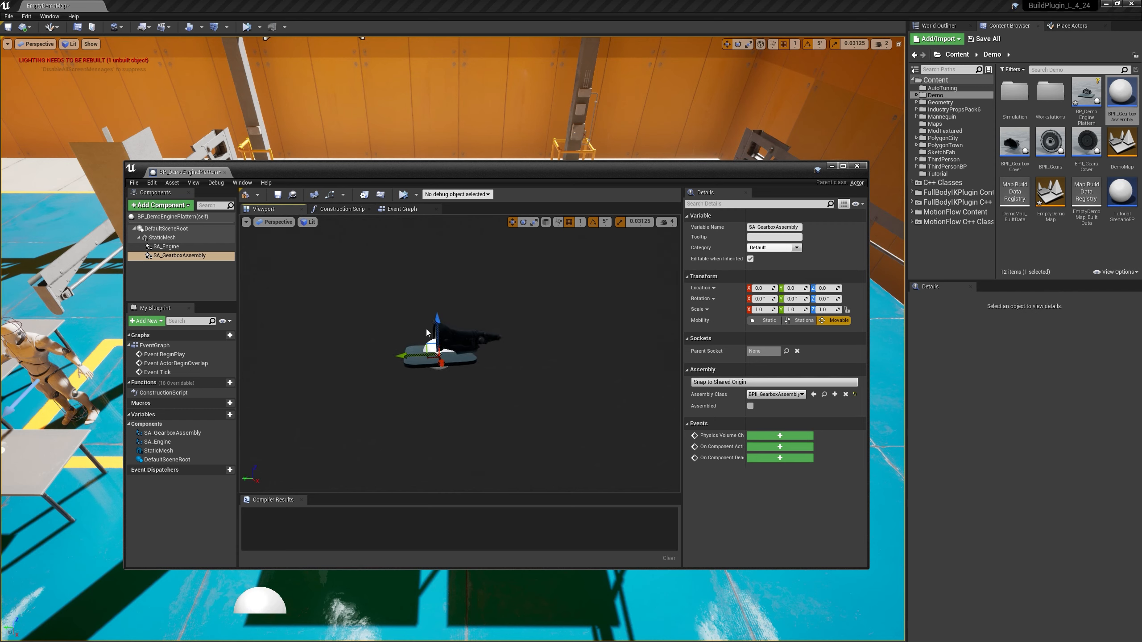
pyautogui.scroll(3, 270, 337)
pyautogui.click(165, 248)
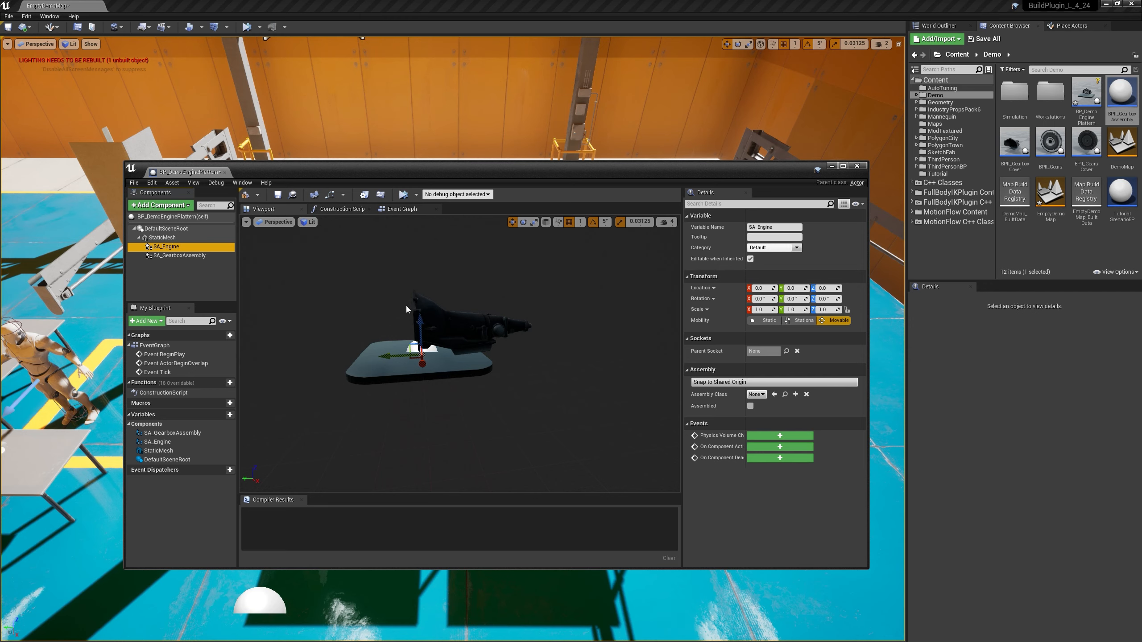
pyautogui.rightClick(1034, 245)
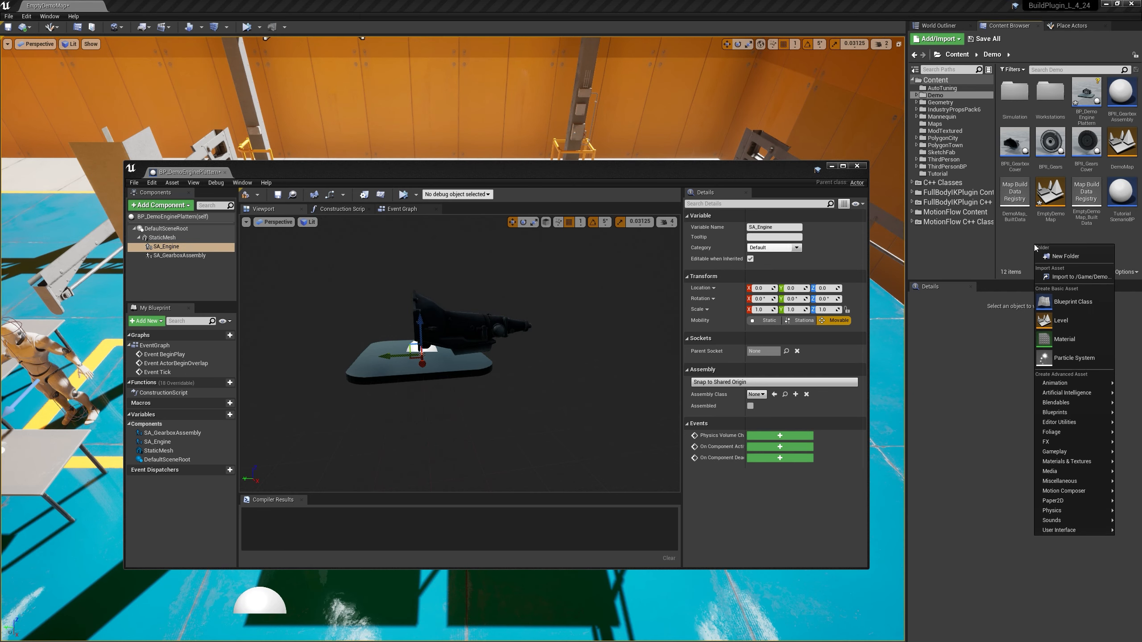
pyautogui.click(1063, 306)
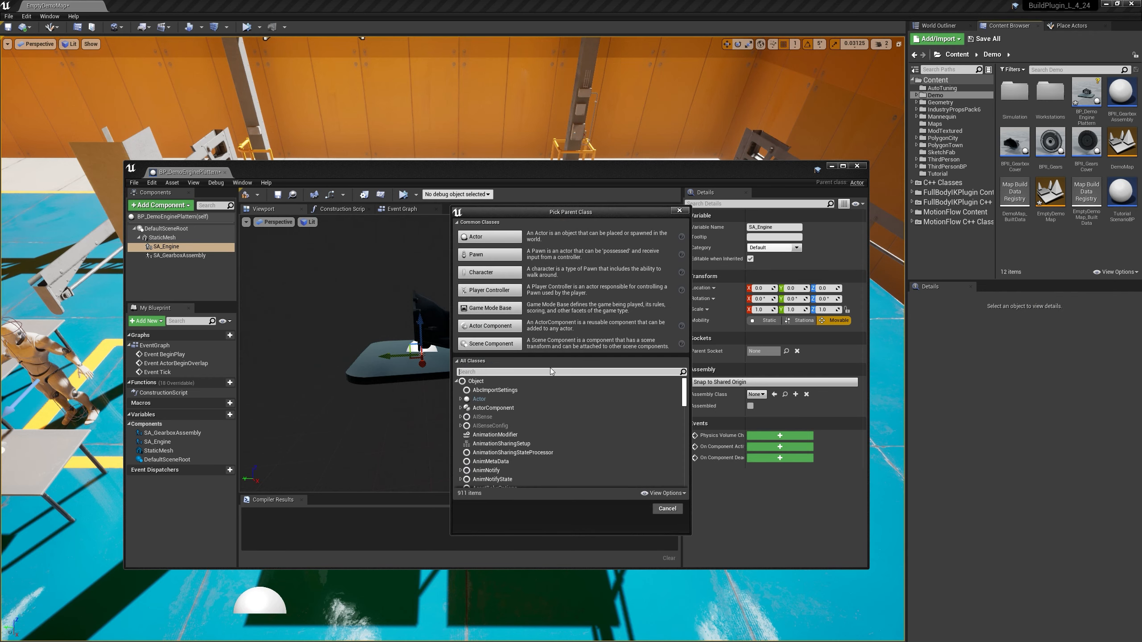
pyautogui.write('inven')
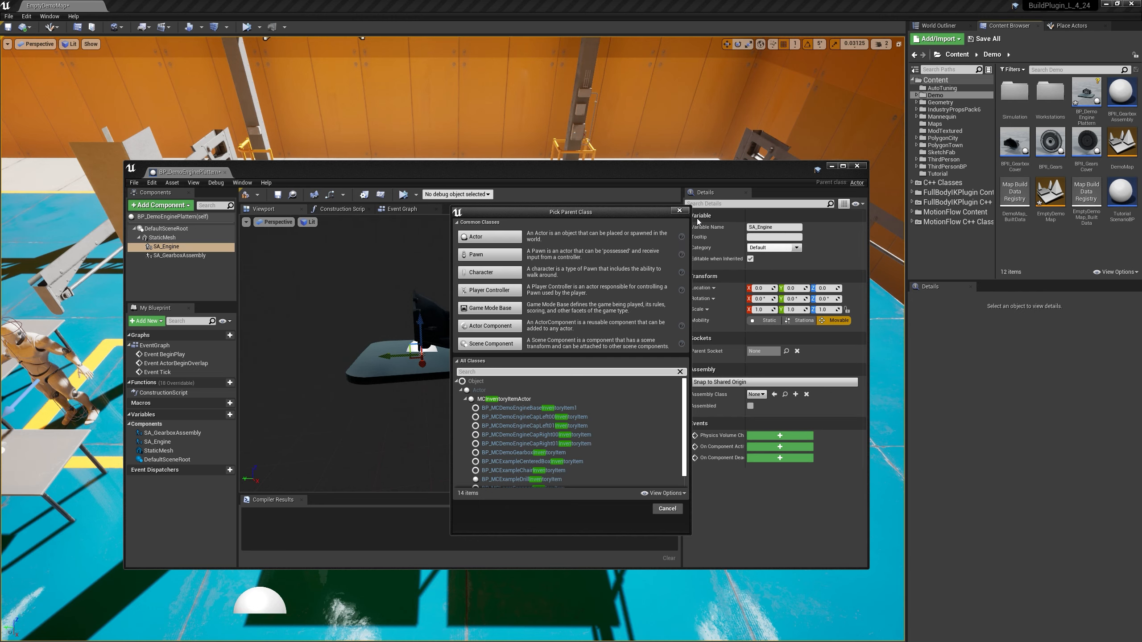
pyautogui.click(679, 210)
# Duplicate the BPII_GearsCover blueprint in the Demo folder and name the copy BPII_EngineBlock.
pyautogui.click(1100, 161)
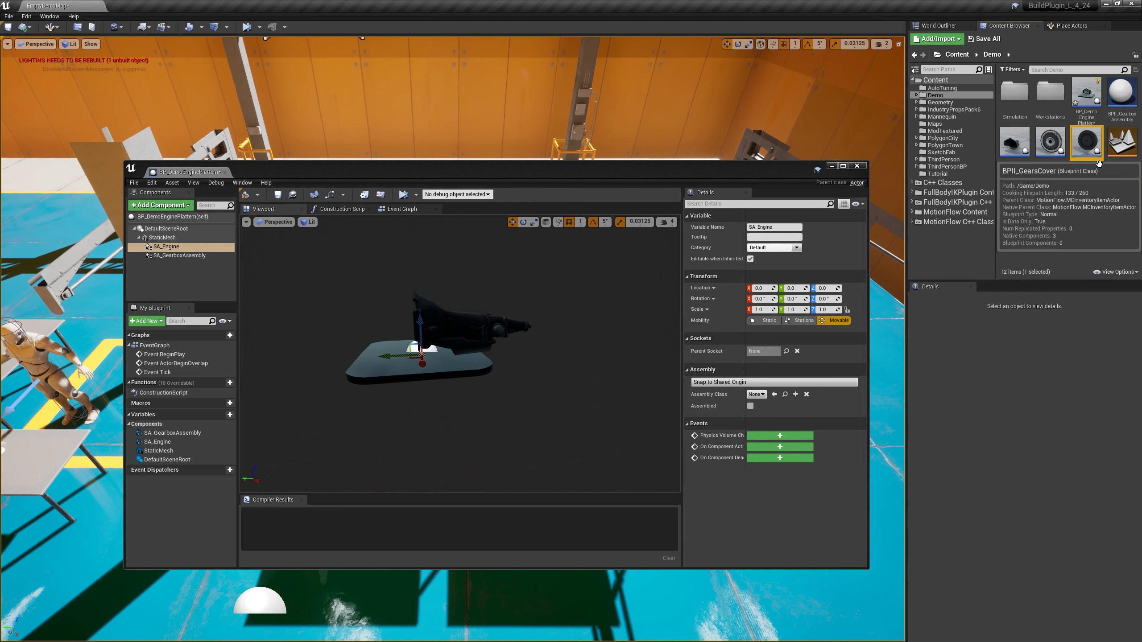
pyautogui.hotkey('ctrl', 'w')
pyautogui.write('BPII_G')
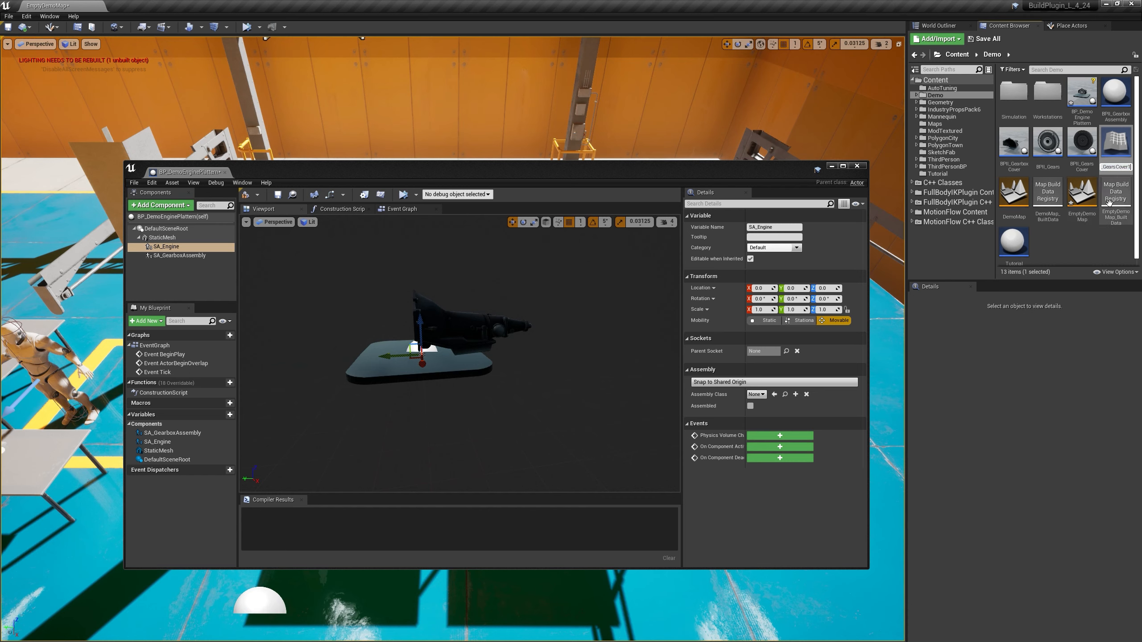
pyautogui.press('BackSpace')
pyautogui.press('BackSpace')
pyautogui.press('BackSpace')
pyautogui.press('BackSpace')
pyautogui.press('BackSpace')
pyautogui.press('BackSpace')
pyautogui.write('EngineBlock')
pyautogui.press('Return')
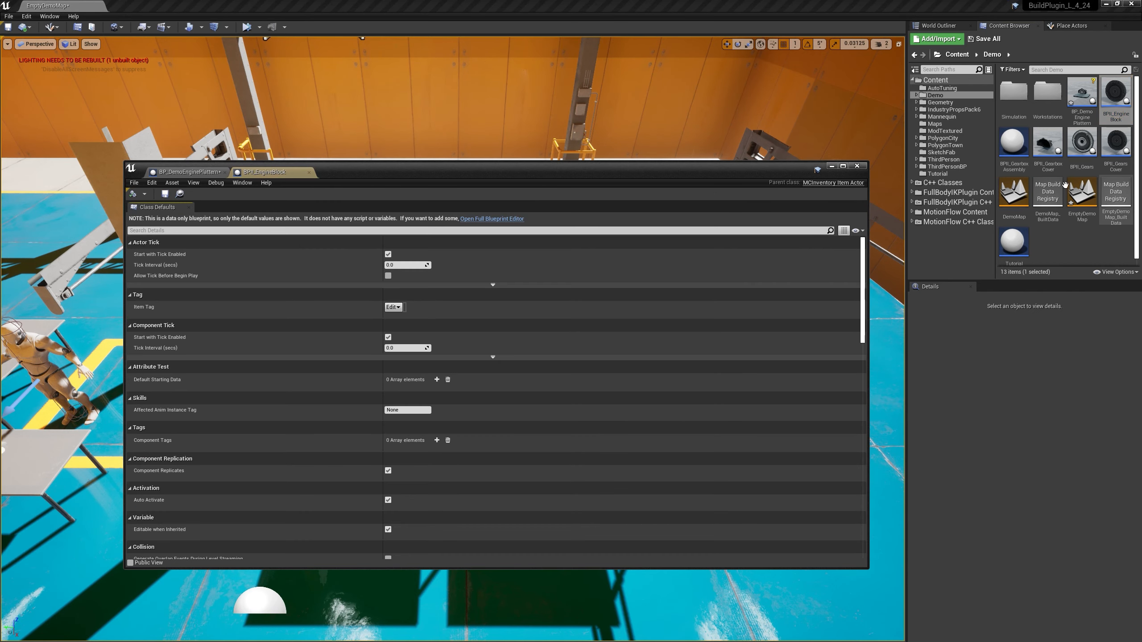
# Set the static mesh of BPII_EngineBlock to EngineBlock, then save and close the blueprint.
pyautogui.scroll(-15, 499, 346)
pyautogui.scroll(12, 437, 309)
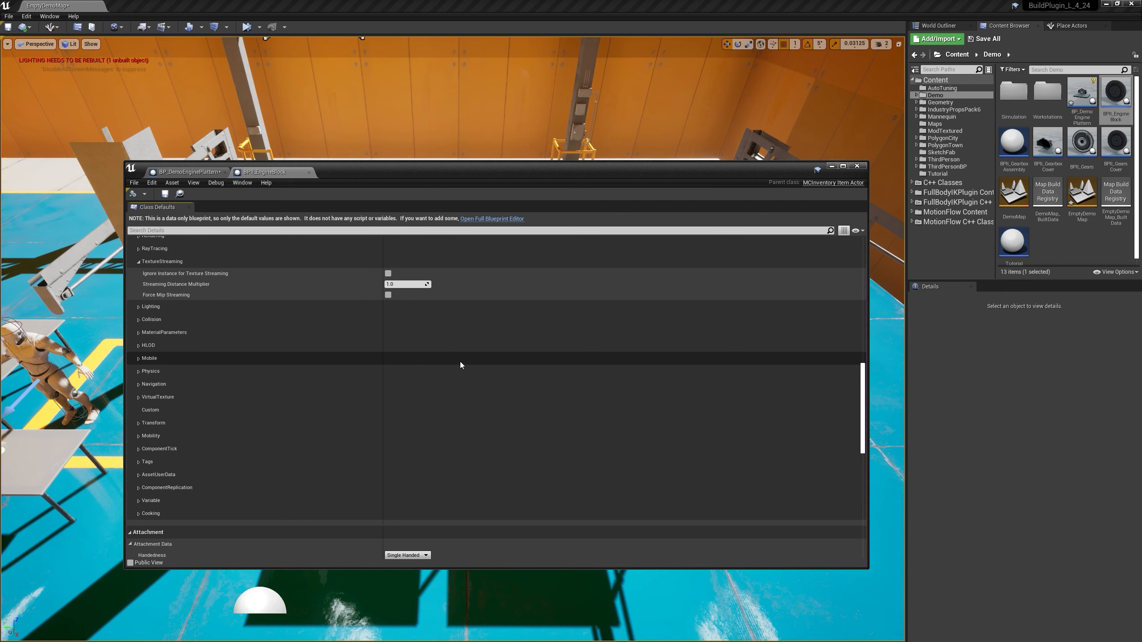
pyautogui.moveTo(861, 408); pyautogui.dragTo(861, 335)
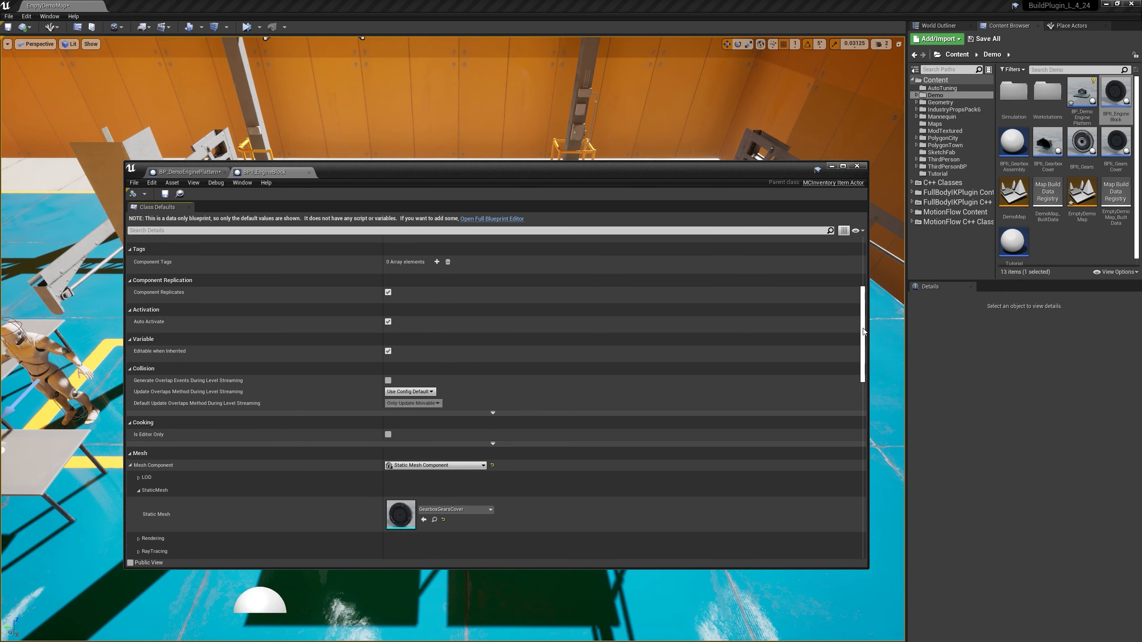
pyautogui.click(468, 510)
pyautogui.write('engineblock')
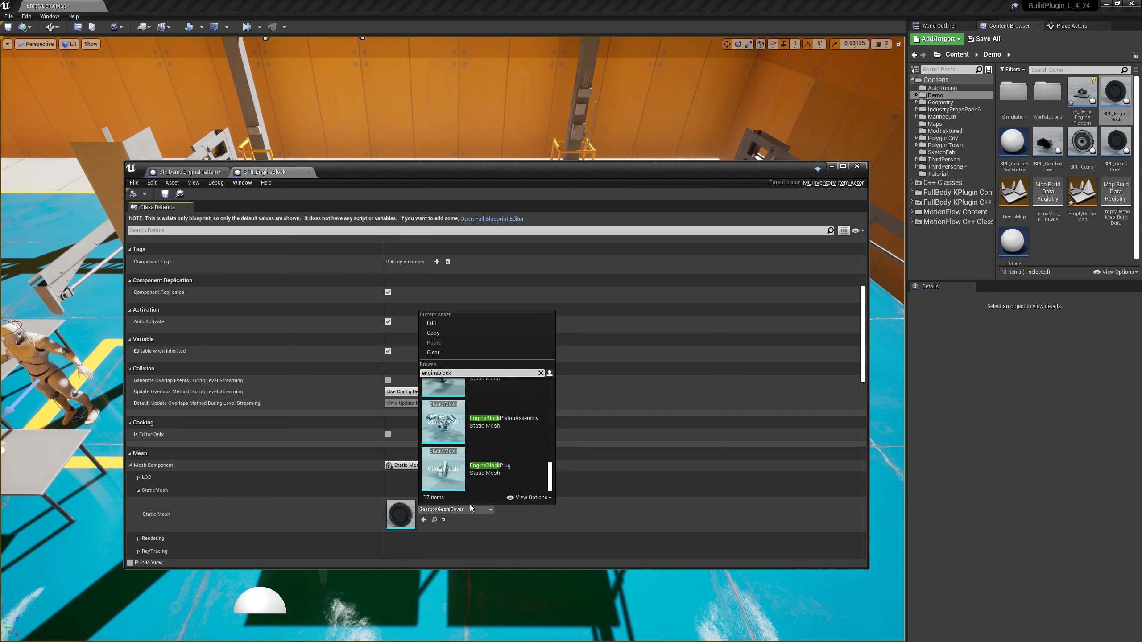
pyautogui.scroll(5, 501, 472)
pyautogui.scroll(3, 505, 467)
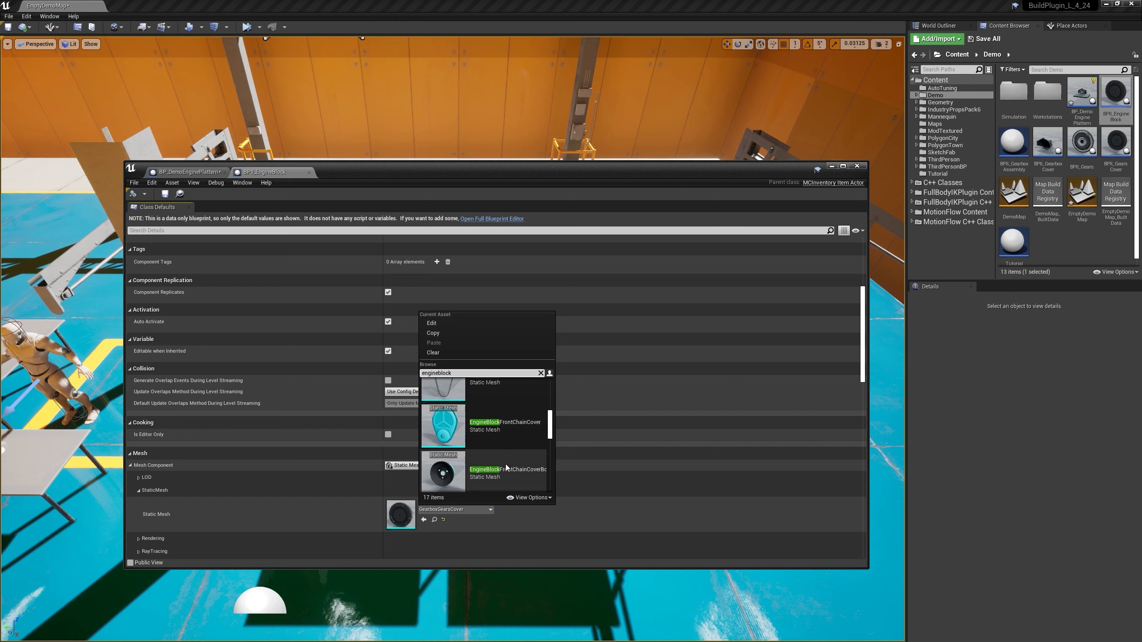
pyautogui.moveTo(550, 427); pyautogui.dragTo(553, 394)
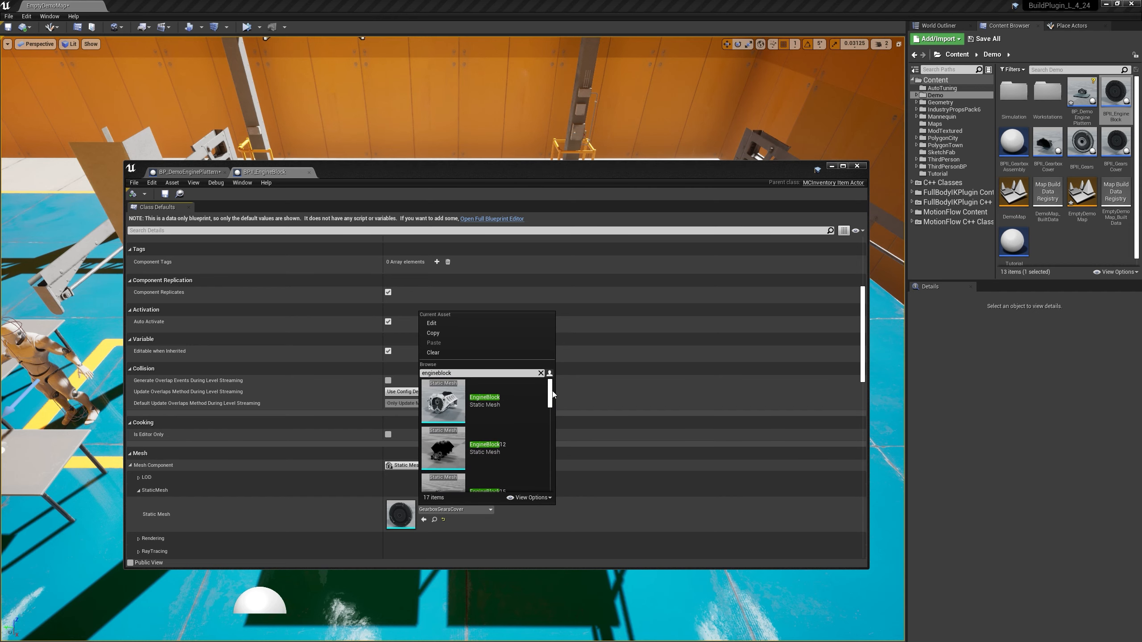
pyautogui.click(454, 404)
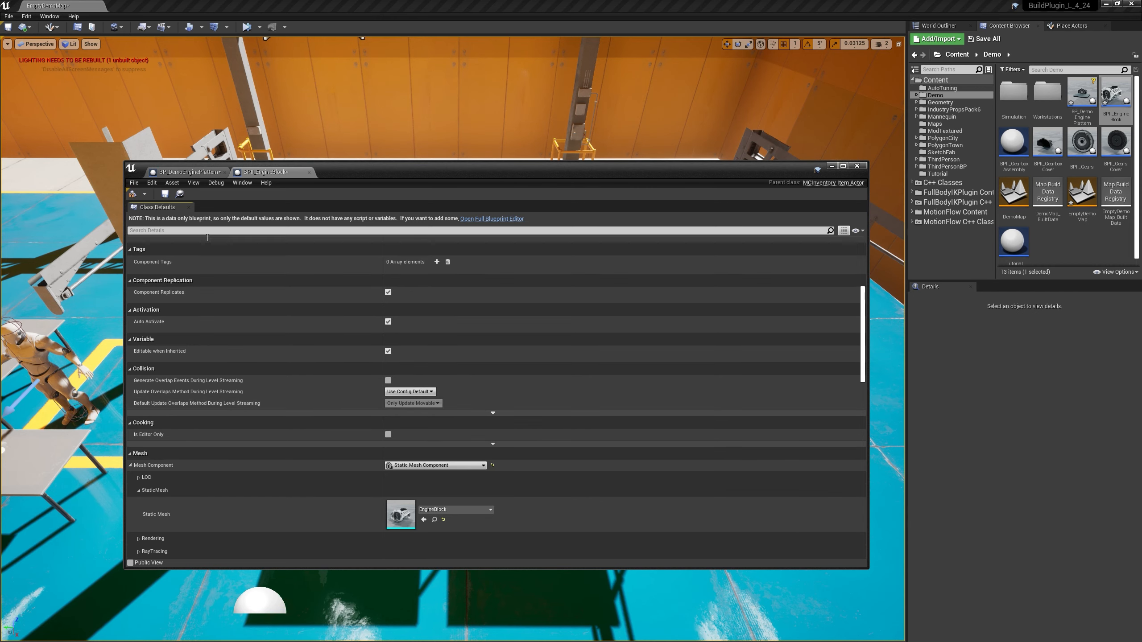
pyautogui.click(164, 193)
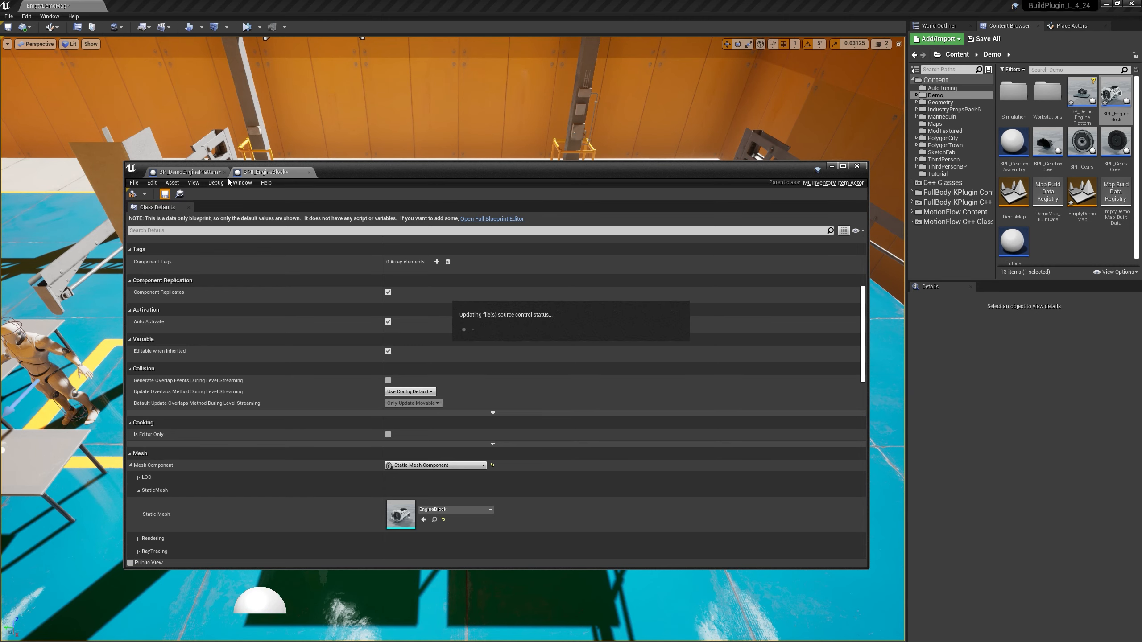
pyautogui.click(308, 173)
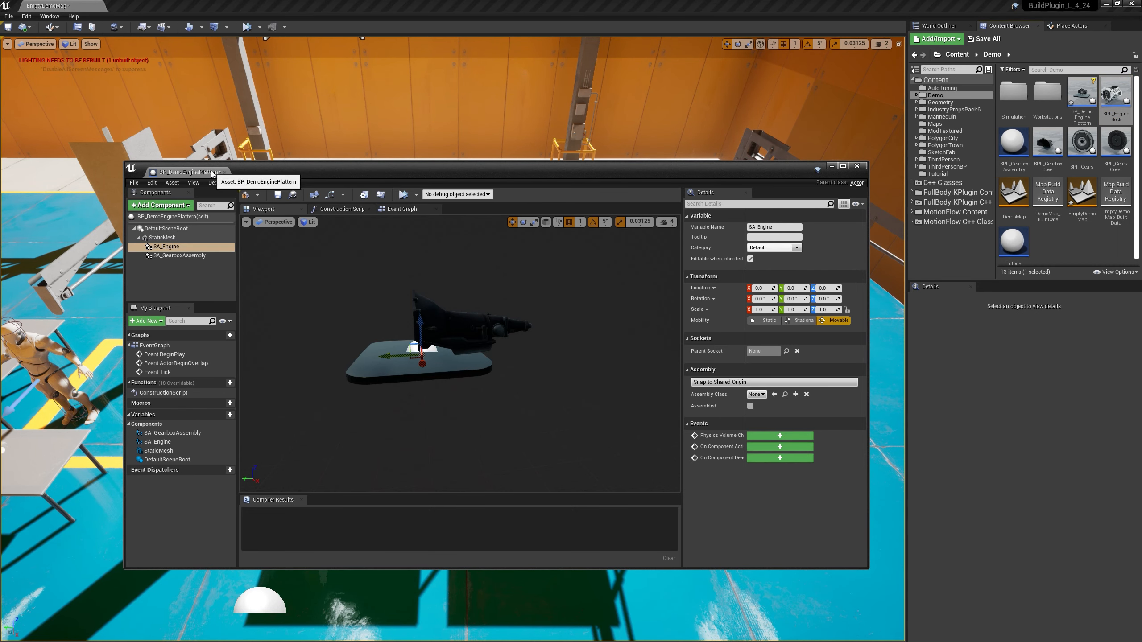
# Set the assembly class of SA_Engine to BPII_EngineBlock and check the engine block against the gearbox and plate.
pyautogui.click(167, 251)
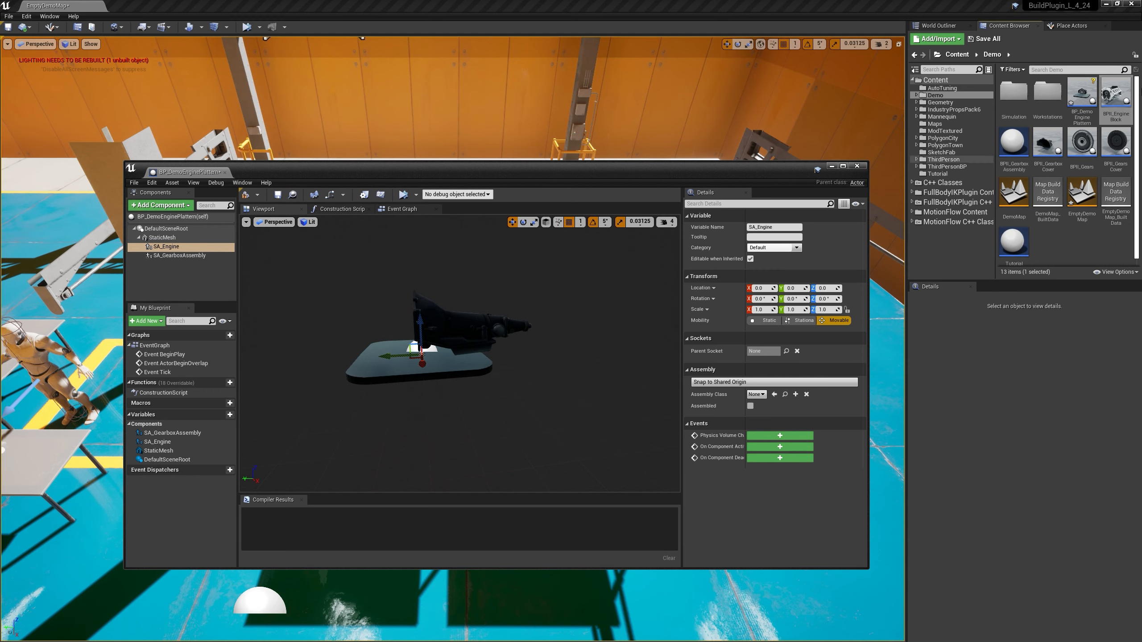
pyautogui.moveTo(1120, 111); pyautogui.dragTo(755, 396)
pyautogui.moveTo(410, 369)
pyautogui.keyDown('alt'); pyautogui.mouseDown()
pyautogui.moveTo(341, 410)
pyautogui.moveTo(392, 376)
pyautogui.mouseUp(); pyautogui.keyUp('alt')
pyautogui.scroll(5, 412, 372)
pyautogui.scroll(-5, 412, 373)
pyautogui.scroll(-2, 509, 410)
pyautogui.keyDown('alt'); pyautogui.moveTo(450, 378); pyautogui.dragTo(403, 426); pyautogui.keyUp('alt')
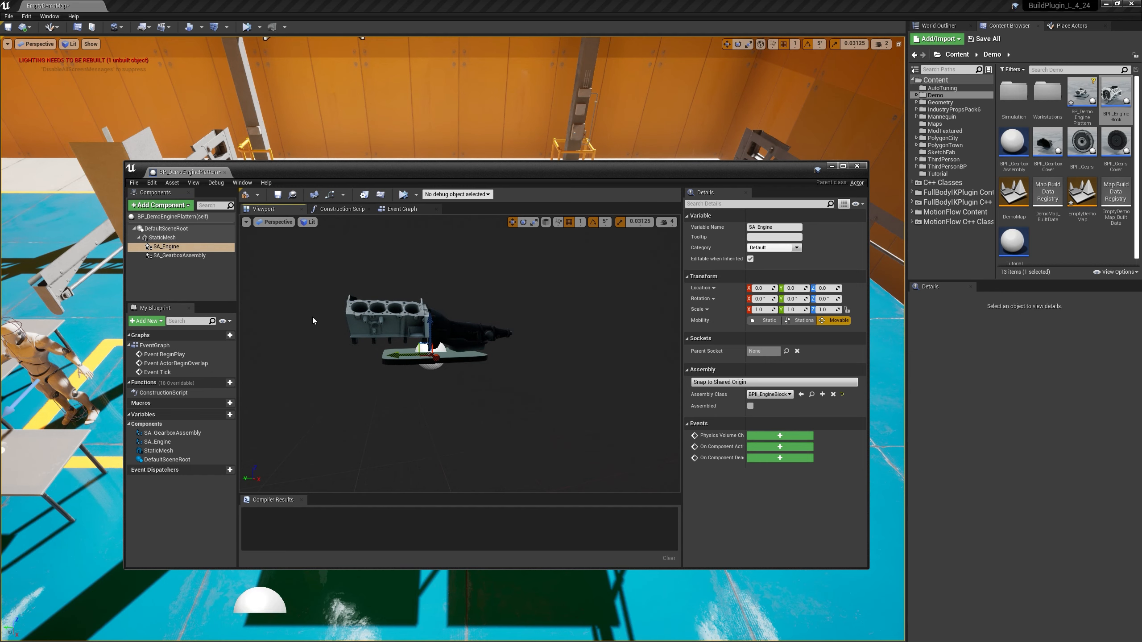
# Move SA_Engine and SA_GearboxAssembly together along Y to about -20 over the plate and save the blueprint.
pyautogui.keyDown('ctrl'); pyautogui.click(176, 255); pyautogui.keyUp('ctrl')
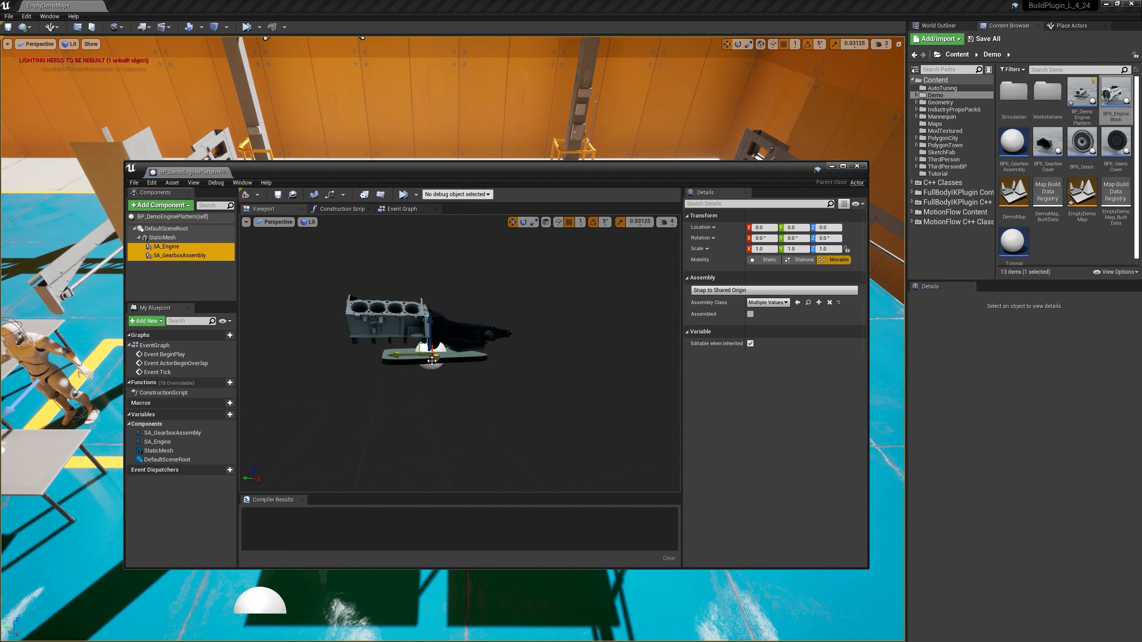
pyautogui.moveTo(453, 338); pyautogui.dragTo(393, 376)
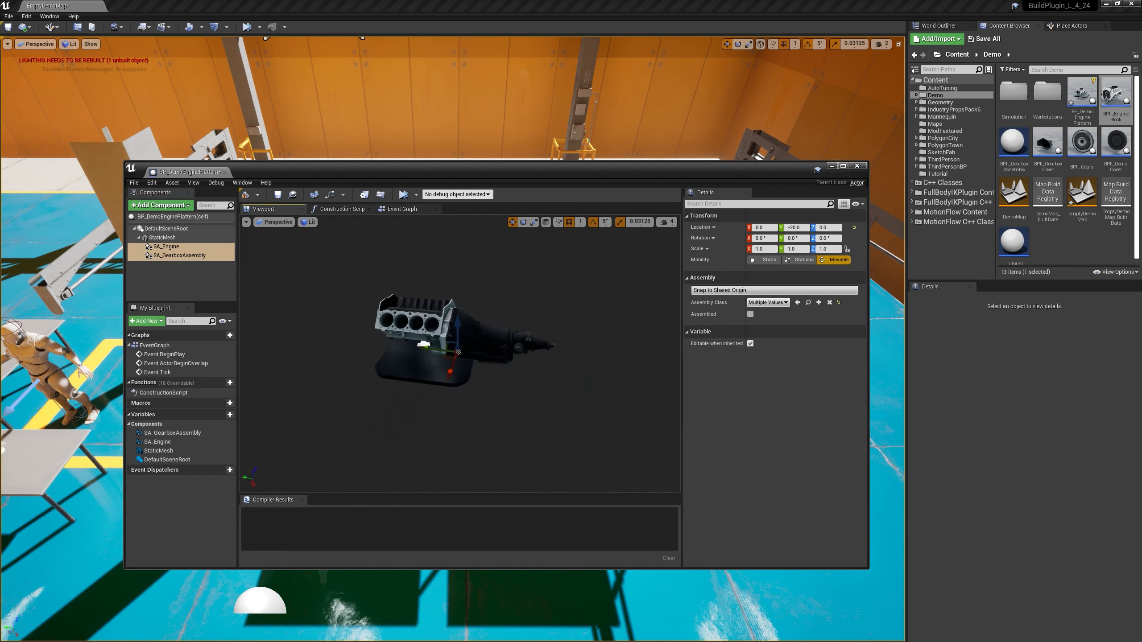
pyautogui.click(278, 194)
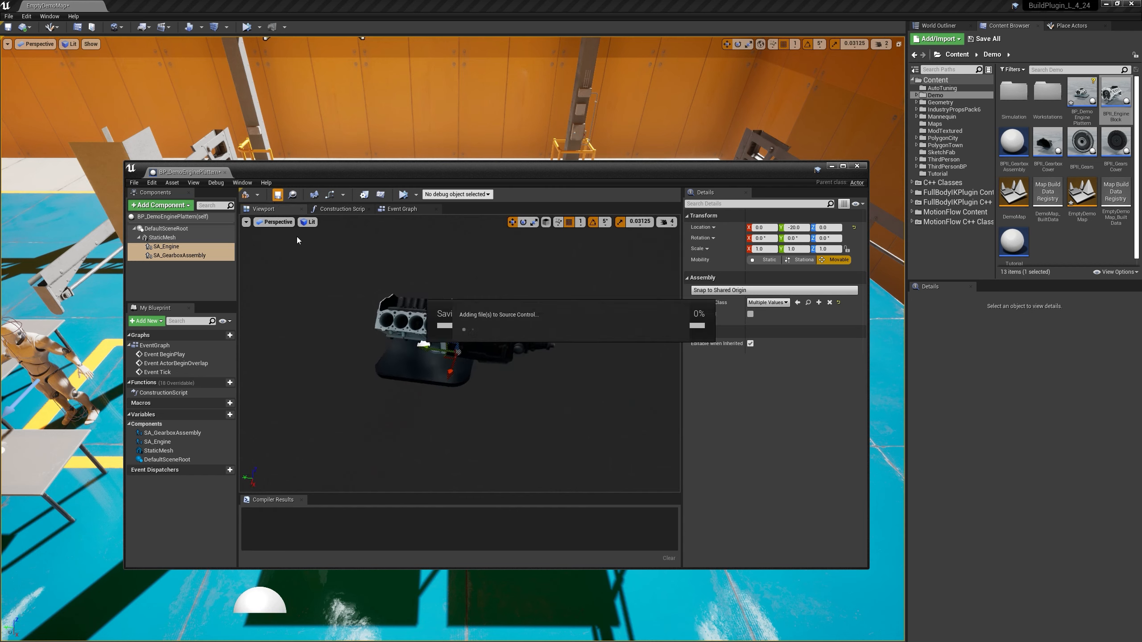
pyautogui.scroll(4, 300, 305)
pyautogui.scroll(-4, 329, 310)
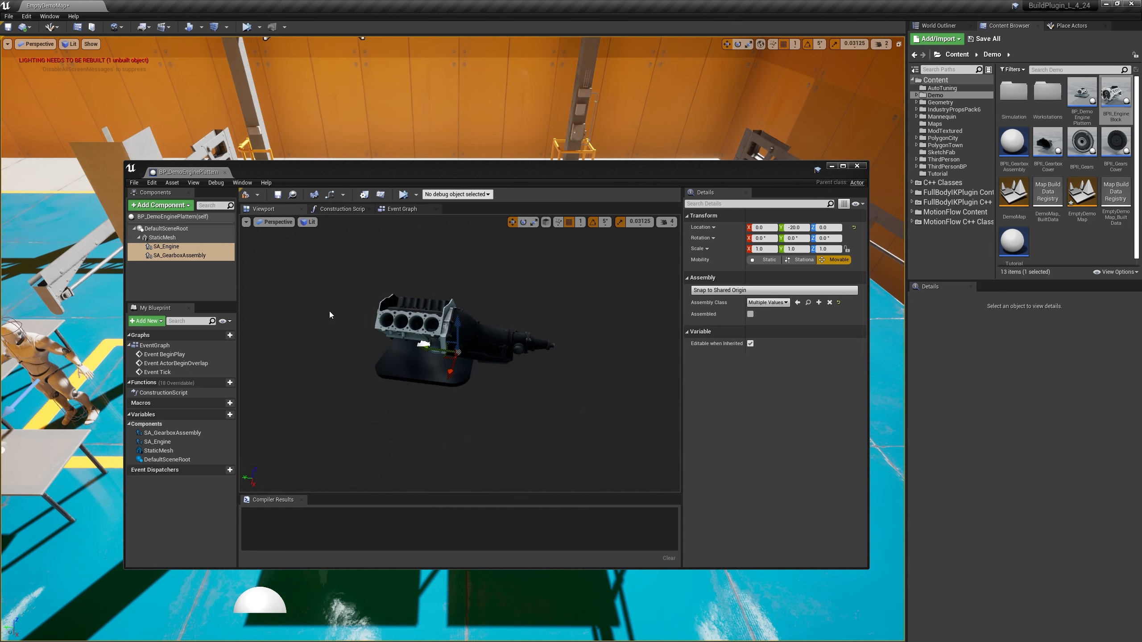
# Move the blueprint window to uncover the conveyor in the level and mark SA_Engine as Assembled.
pyautogui.keyDown('alt'); pyautogui.moveTo(329, 311); pyautogui.dragTo(331, 310); pyautogui.keyUp('alt')
pyautogui.click(167, 247)
pyautogui.moveTo(295, 175); pyautogui.dragTo(361, 314)
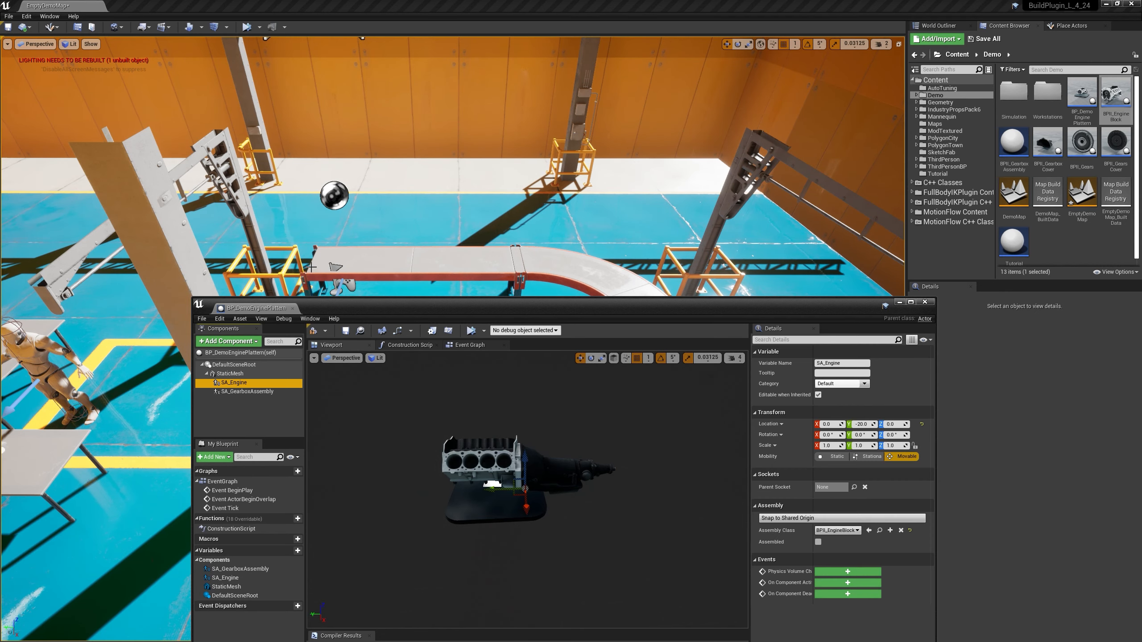
pyautogui.scroll(-1, 503, 271)
pyautogui.scroll(1, 482, 268)
pyautogui.rightClick(783, 545)
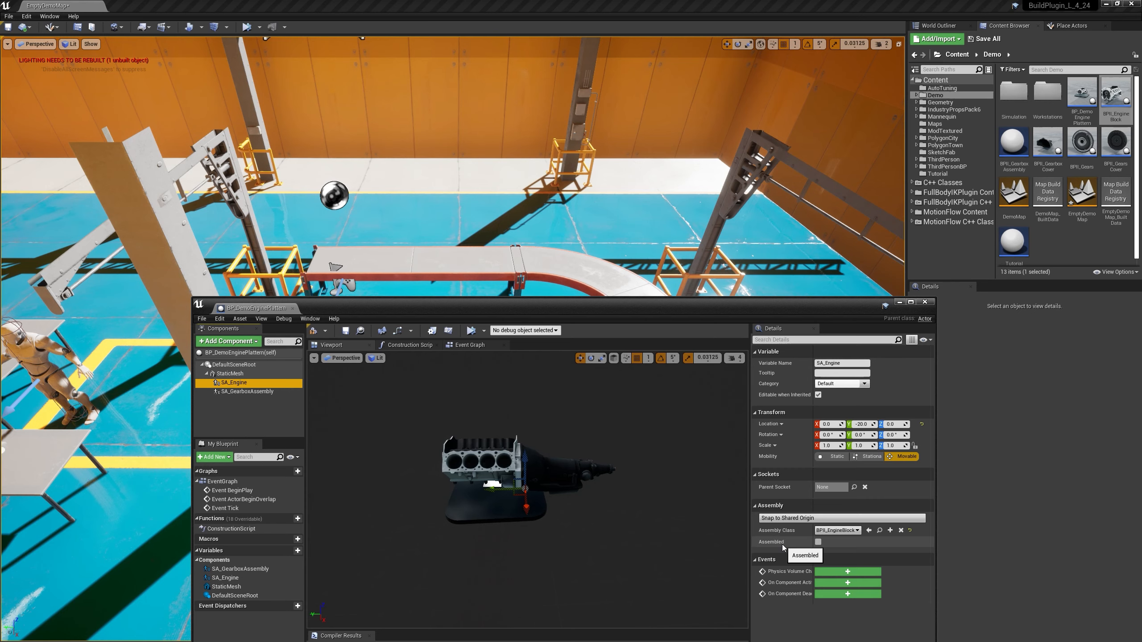
pyautogui.click(773, 549)
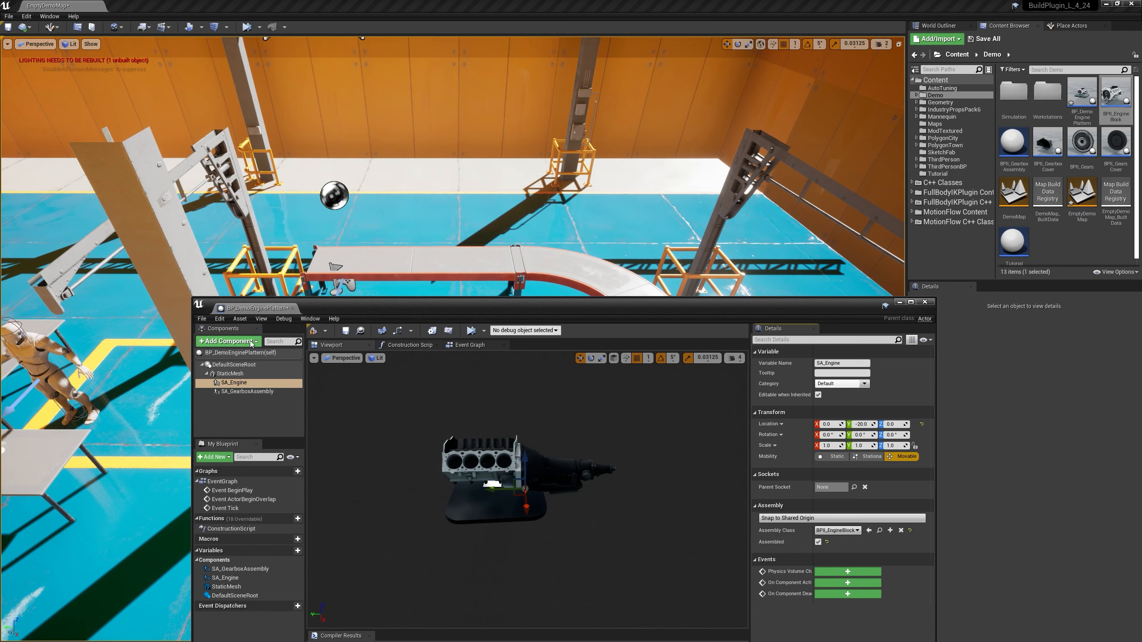
# Select the SA_GearboxAssembly component and show its assembly settings.
pyautogui.moveTo(334, 268); pyautogui.dragTo(333, 268, button='right')
pyautogui.rightClick(333, 263)
pyautogui.moveTo(528, 502); pyautogui.dragTo(525, 499, button='right')
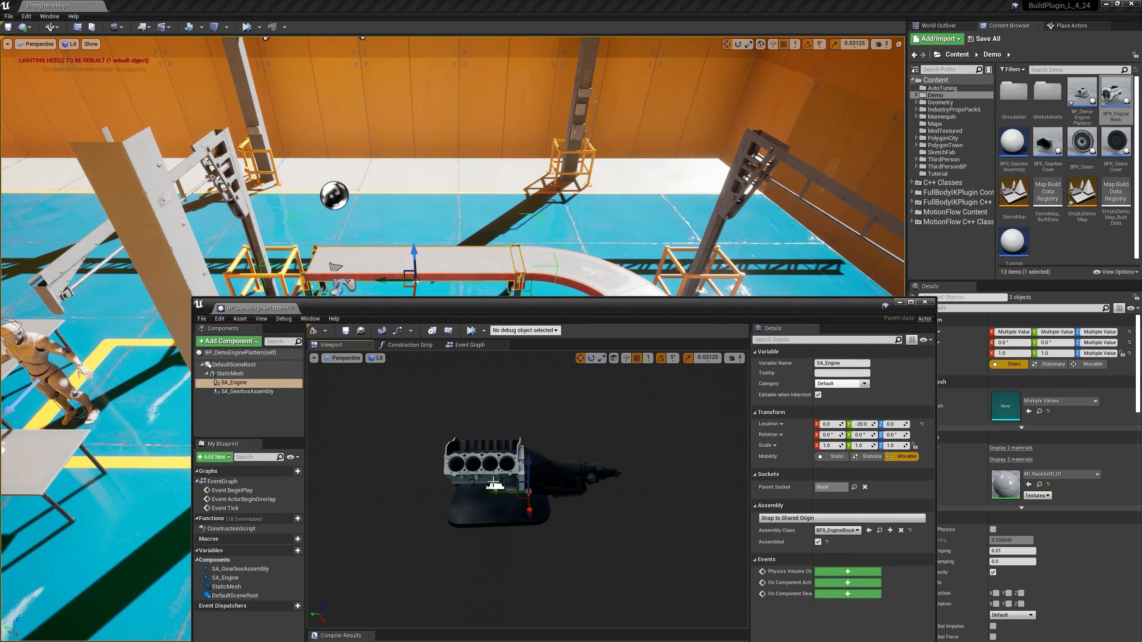
pyautogui.click(259, 392)
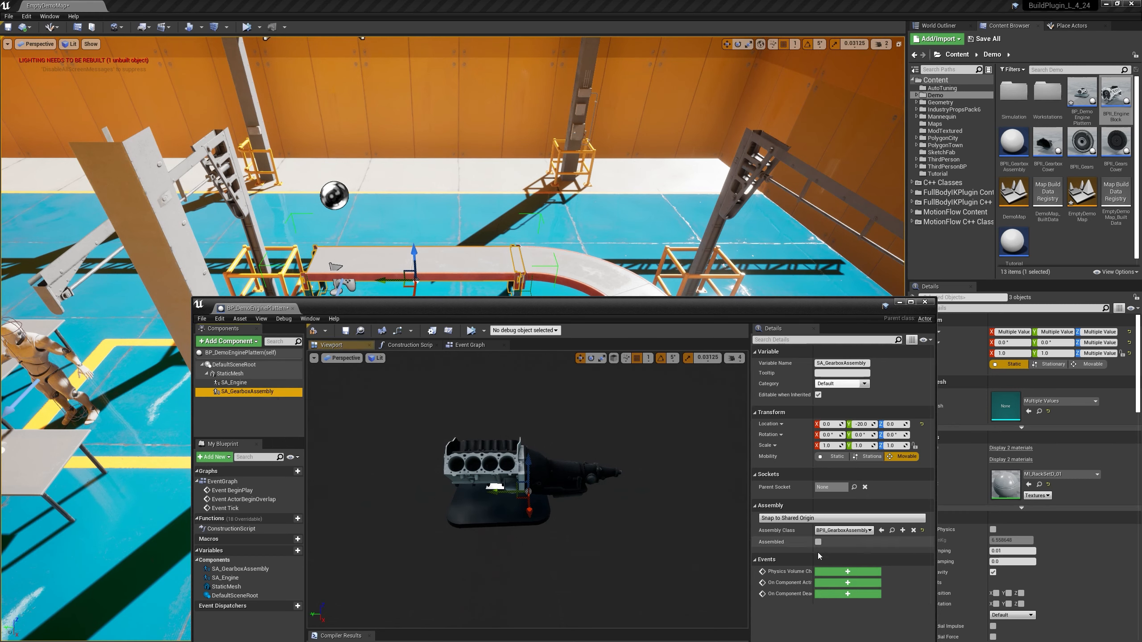